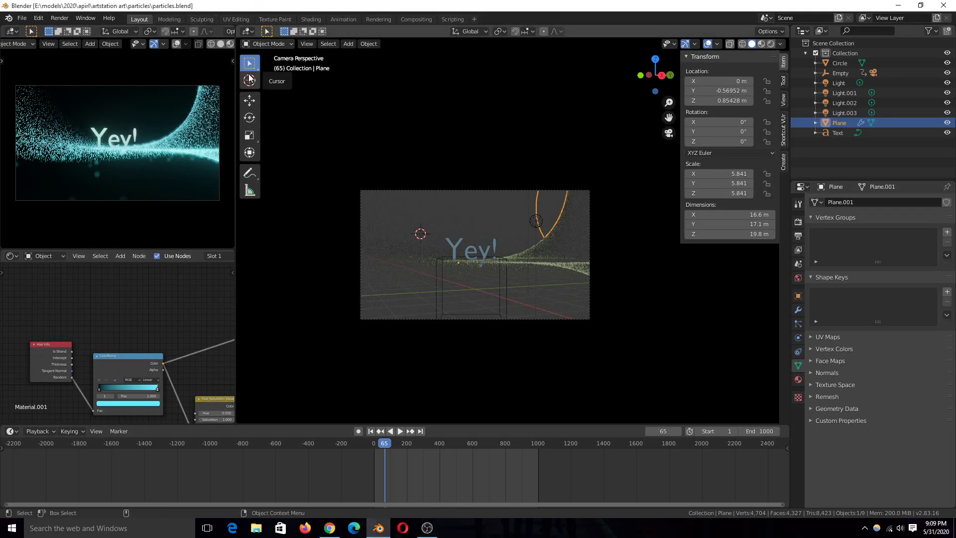
# - Play the particle animation through the camera view and stop it at frame 434
pyautogui.click(401, 431)
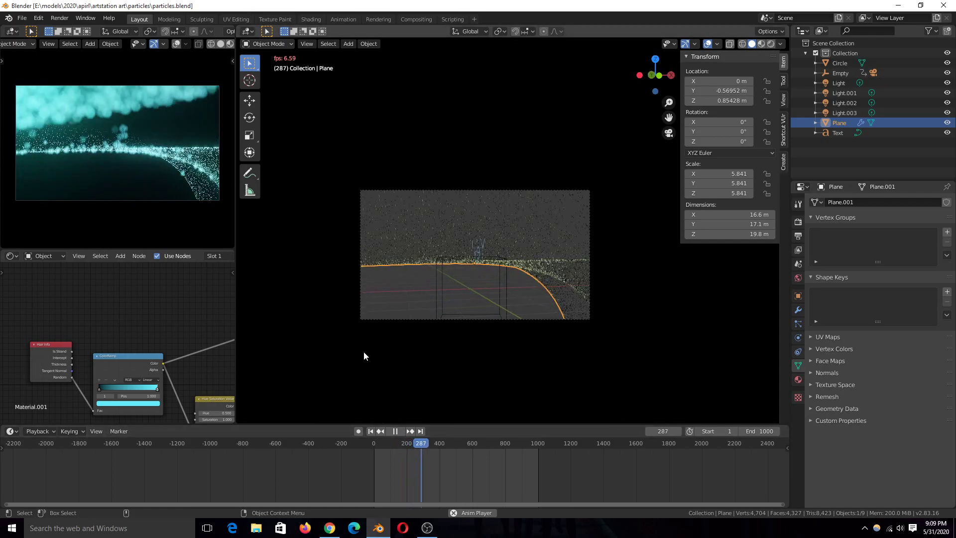
pyautogui.click(395, 431)
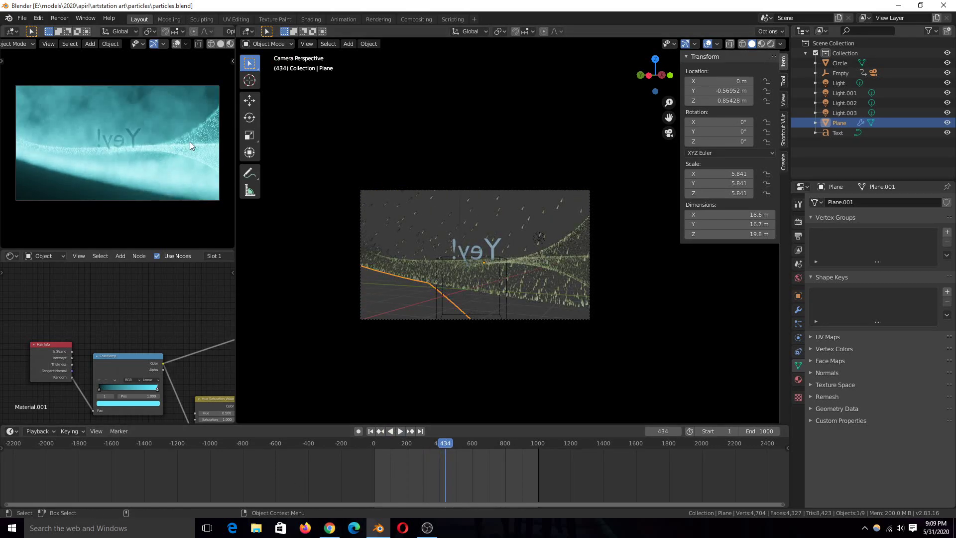
# - Switch to Chrome, play and pause the T90Official Twitch clip as the particle reference, and return to Blender
pyautogui.click(329, 528)
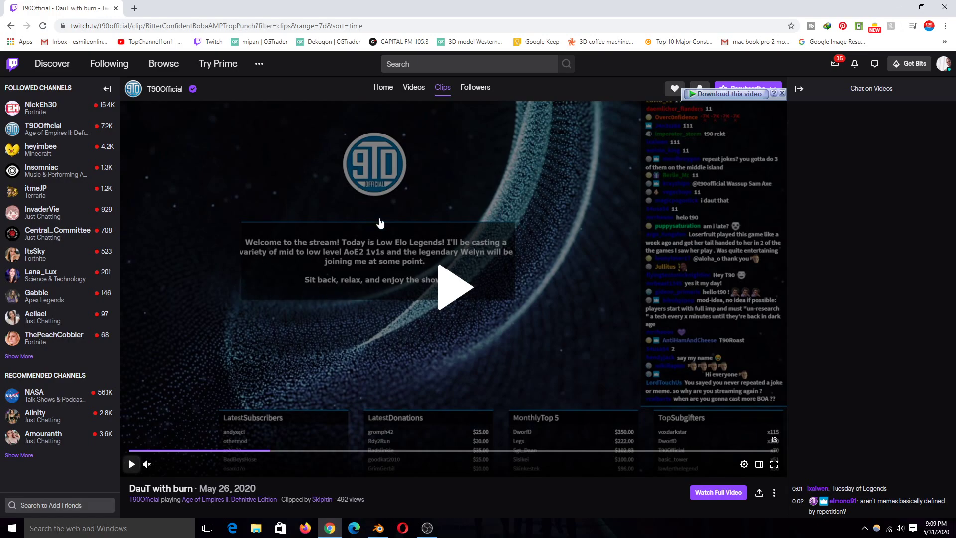
pyautogui.click(457, 294)
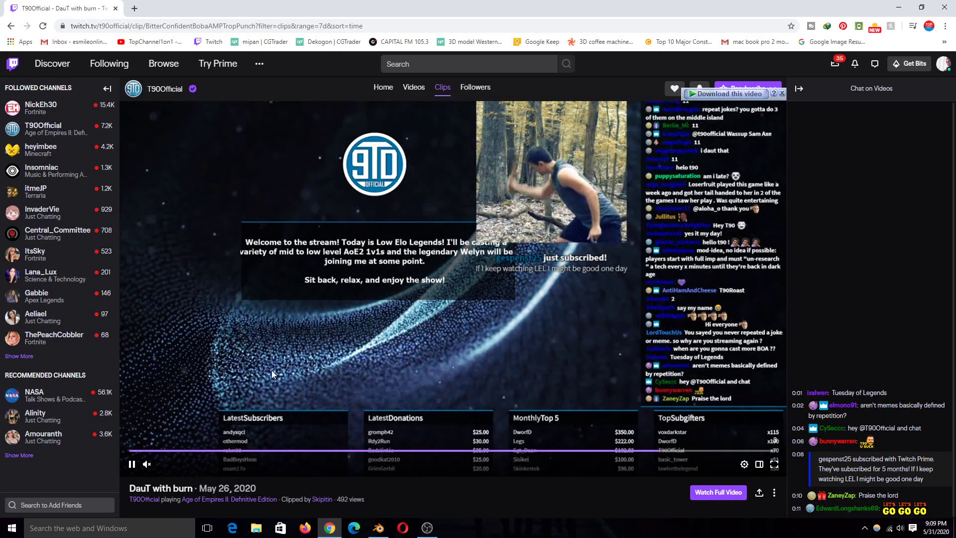
pyautogui.click(132, 464)
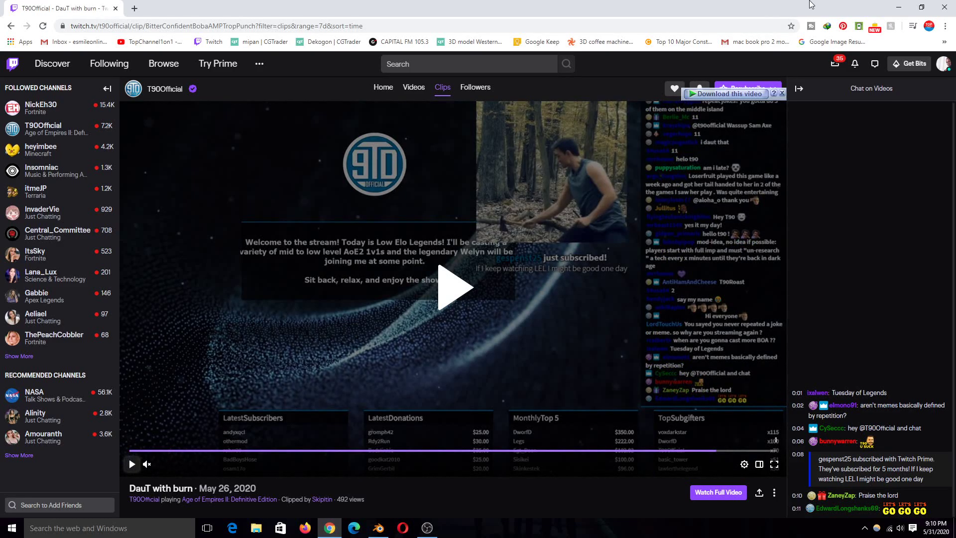
pyautogui.click(896, 8)
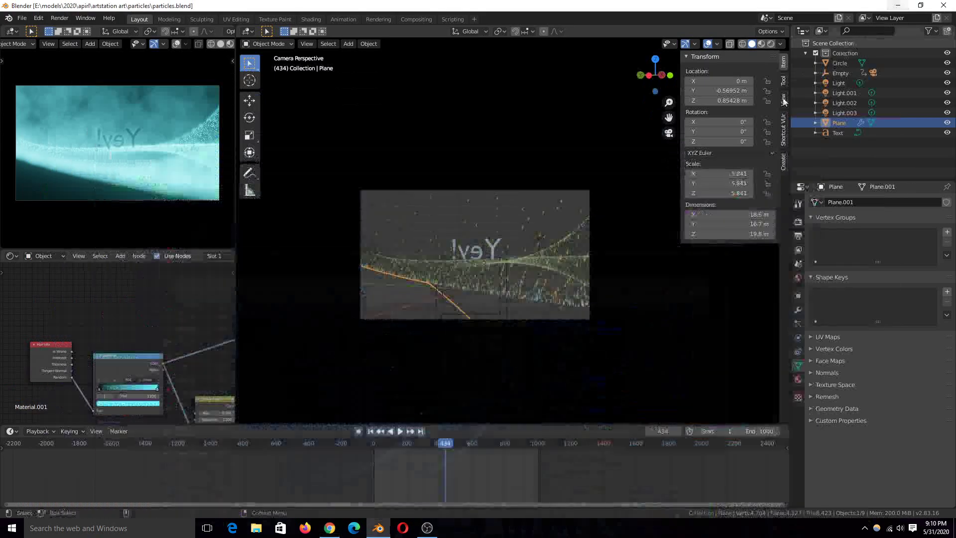
# - View the rendered animation and close the playback window
pyautogui.click(58, 19)
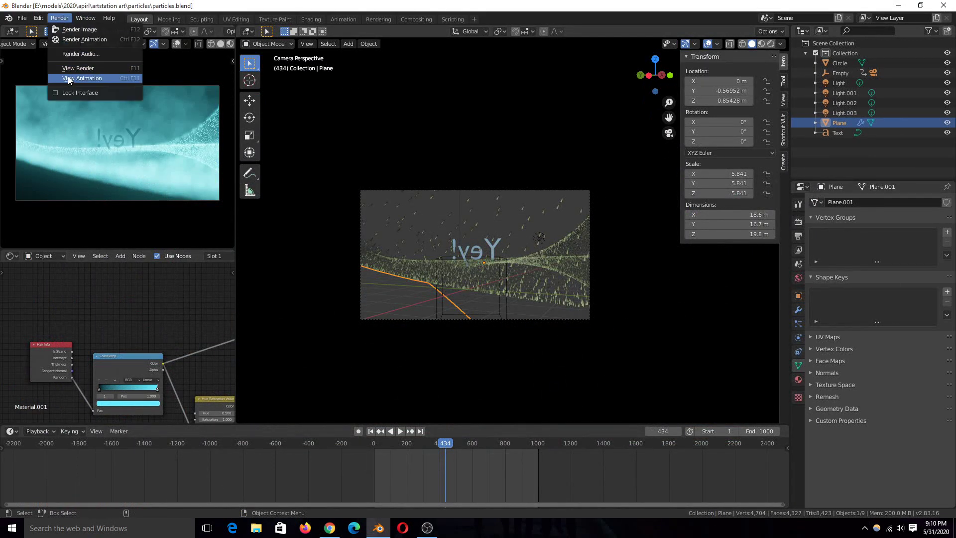
pyautogui.click(77, 80)
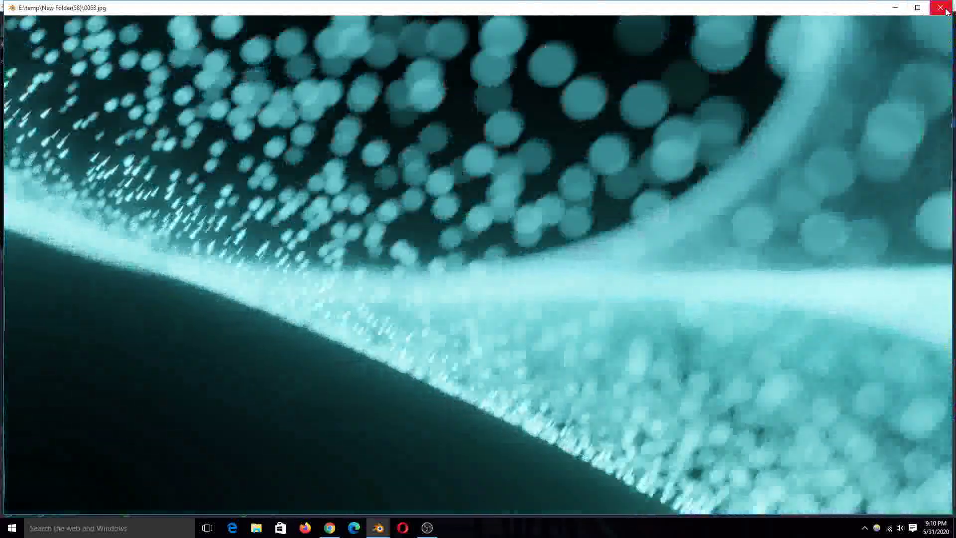
pyautogui.click(941, 7)
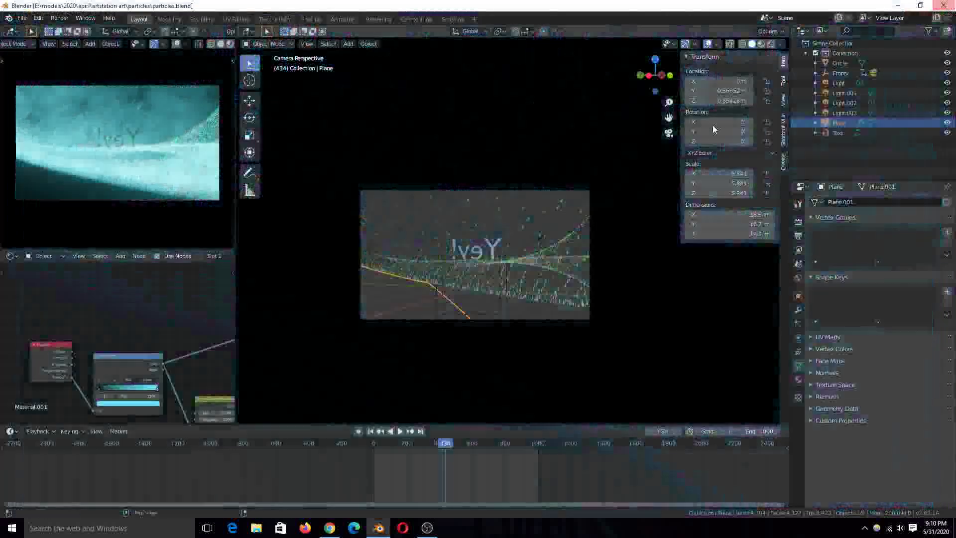
# - Look at the scene from outside the camera and replay the animation from the start, stopping at frame 46
pyautogui.moveTo(509, 214); pyautogui.dragTo(521, 283, button='middle')
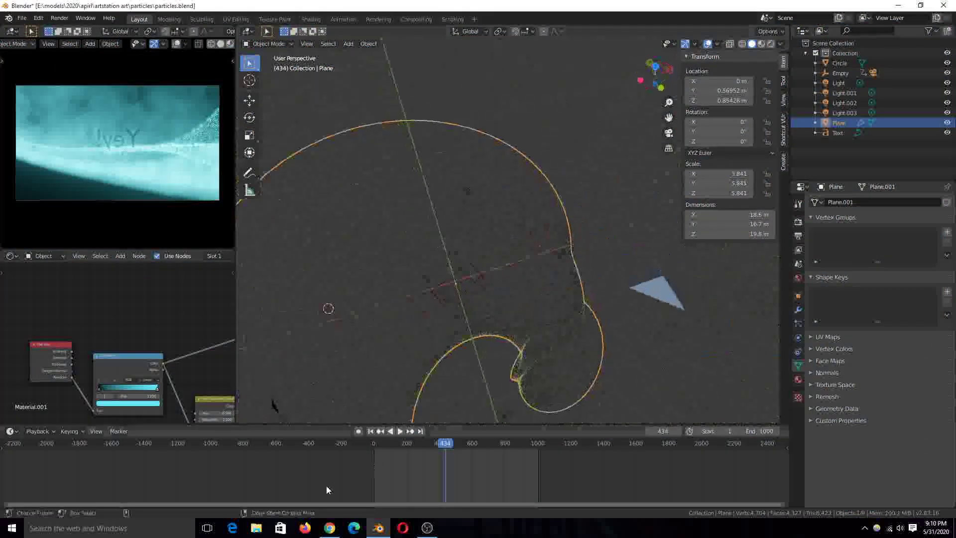
pyautogui.hotkey('shift', 'Left')
pyautogui.press('space')
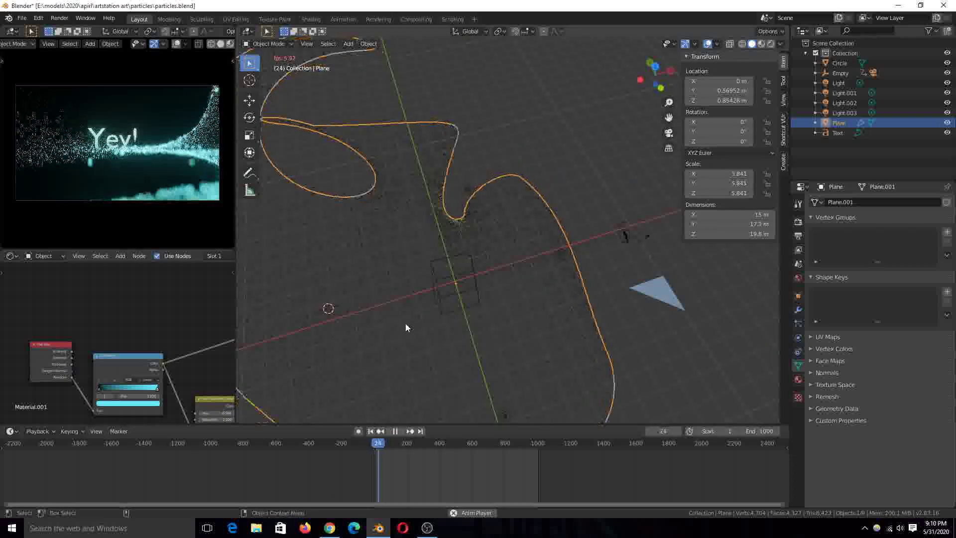
pyautogui.press('space')
# - Select the camera, set its depth of field focus distance to 0.51 m, and play the animation up to frame 95
pyautogui.click(647, 255)
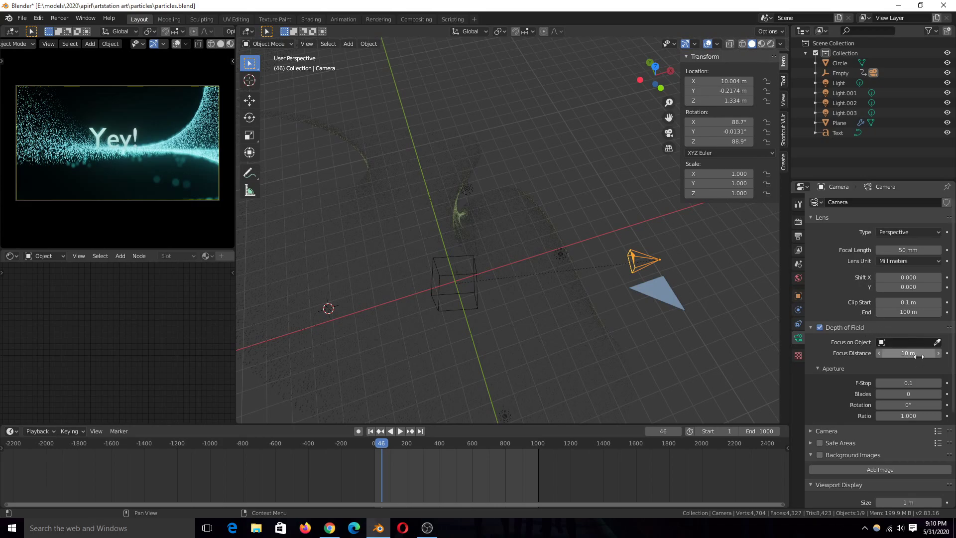
pyautogui.moveTo(909, 353); pyautogui.dragTo(868, 353)
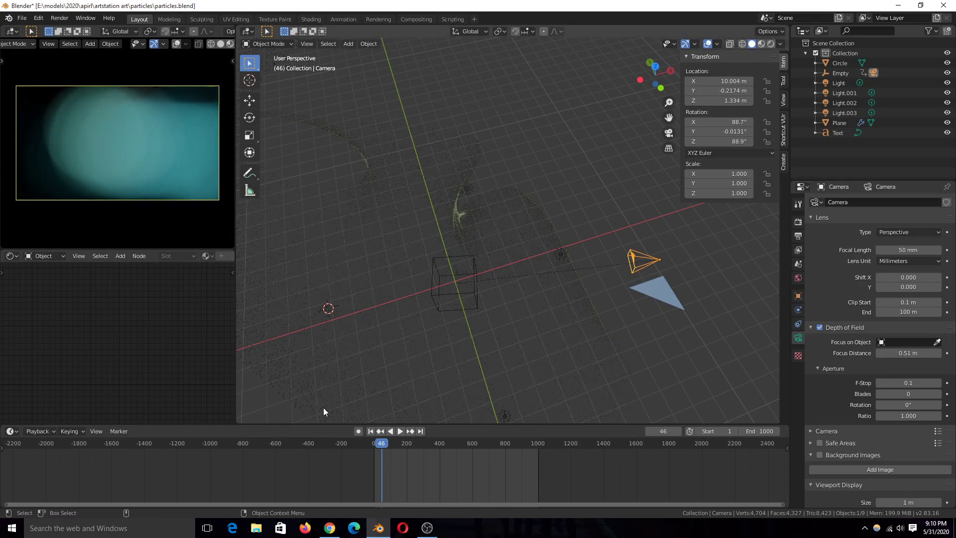
pyautogui.press('space')
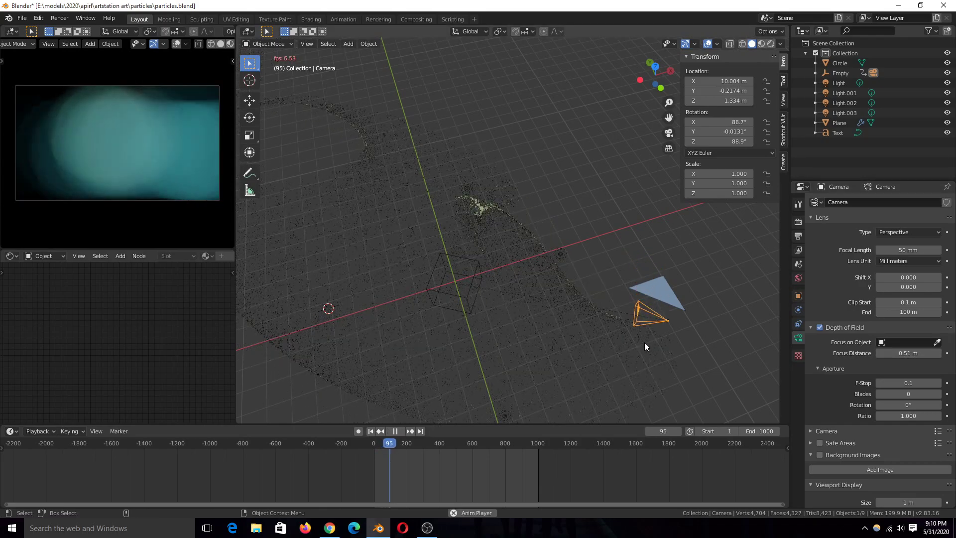
pyautogui.press('space')
# - Set the camera's depth of field focus distance to 2.2 m and play the animation to preview the blur
pyautogui.click(916, 342)
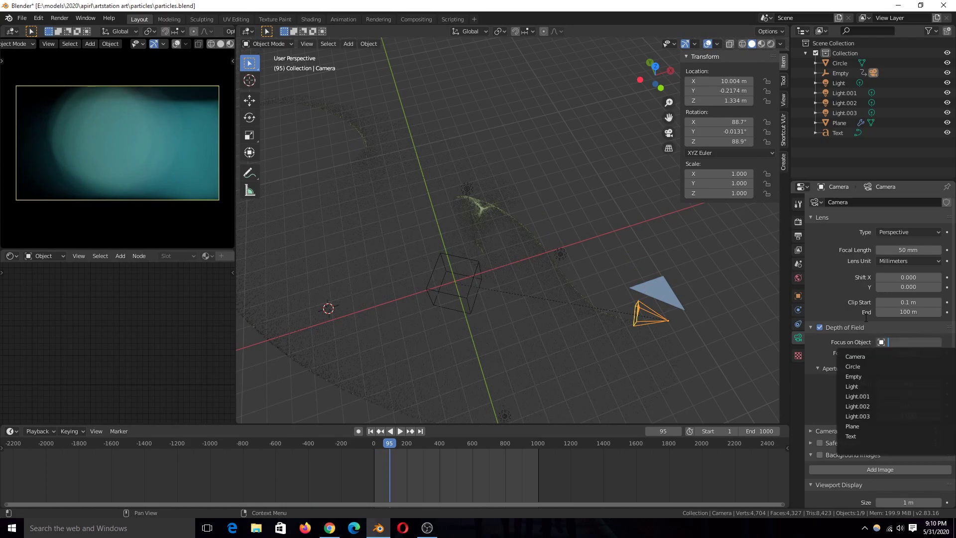
pyautogui.click(866, 317)
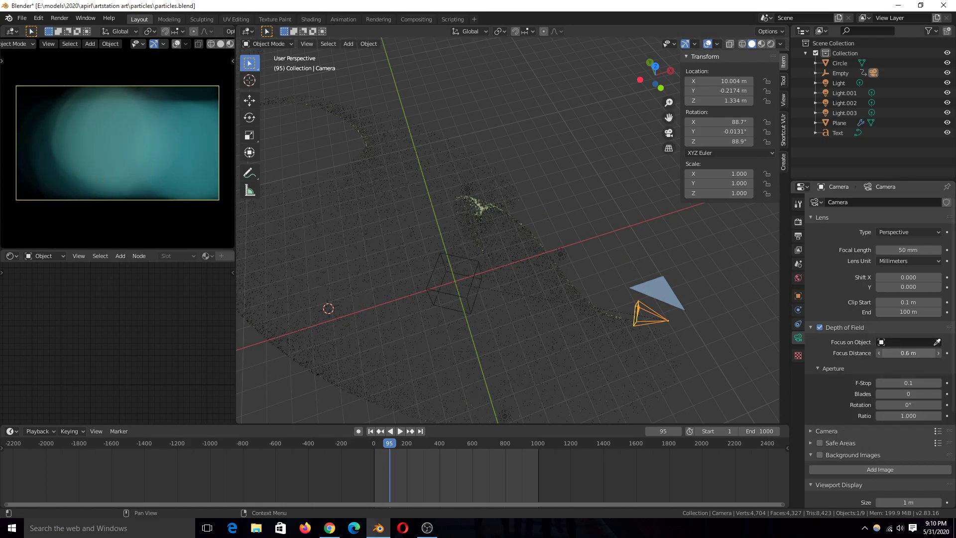
pyautogui.moveTo(908, 353); pyautogui.dragTo(927, 353)
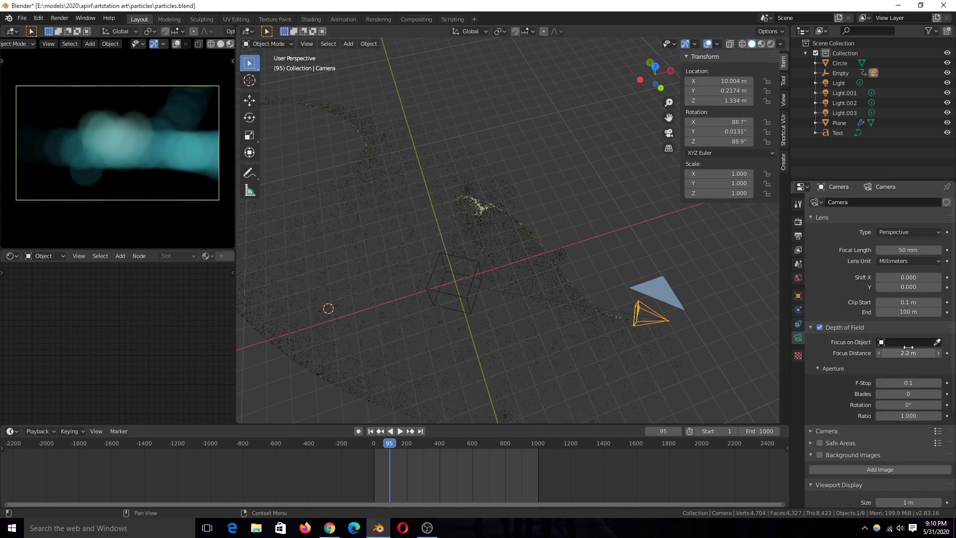
pyautogui.press('space')
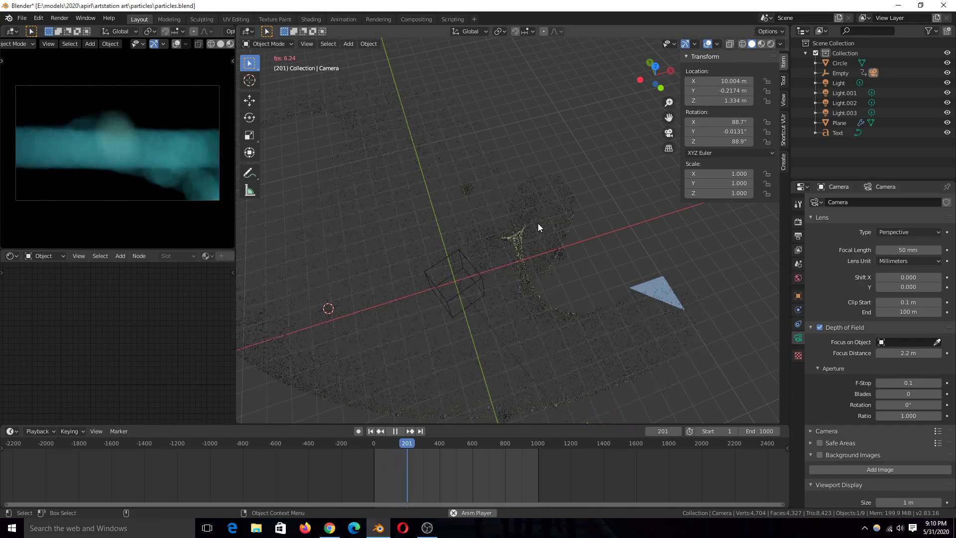
pyautogui.press('space')
# - Set the plane's hair particle number to 10000 and play the animation to preview the thinner particles
pyautogui.click(557, 344)
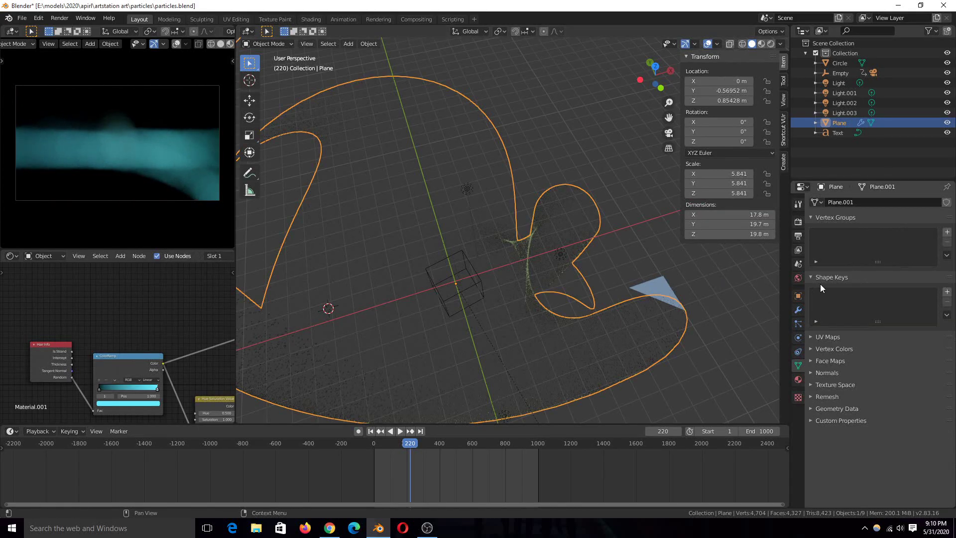
pyautogui.click(798, 324)
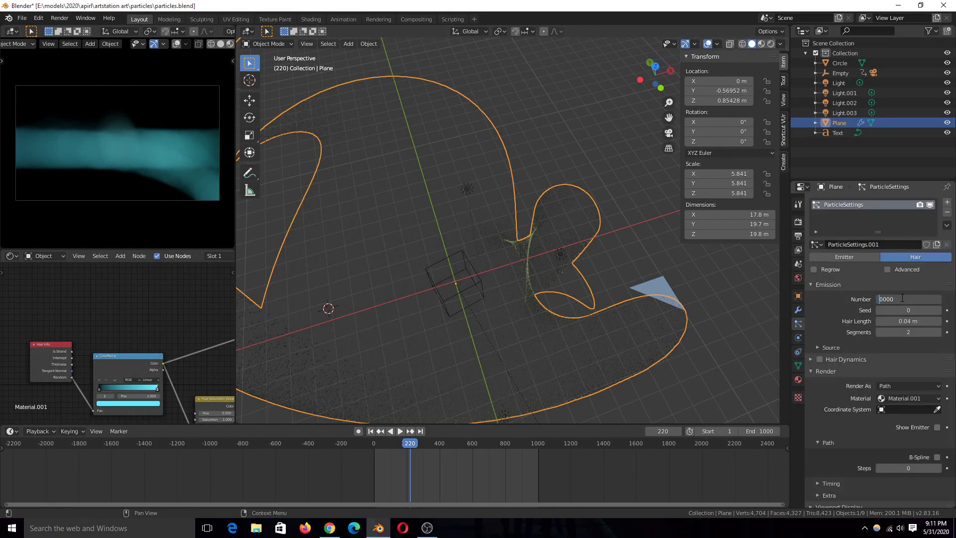
pyautogui.press('Return')
pyautogui.press('space')
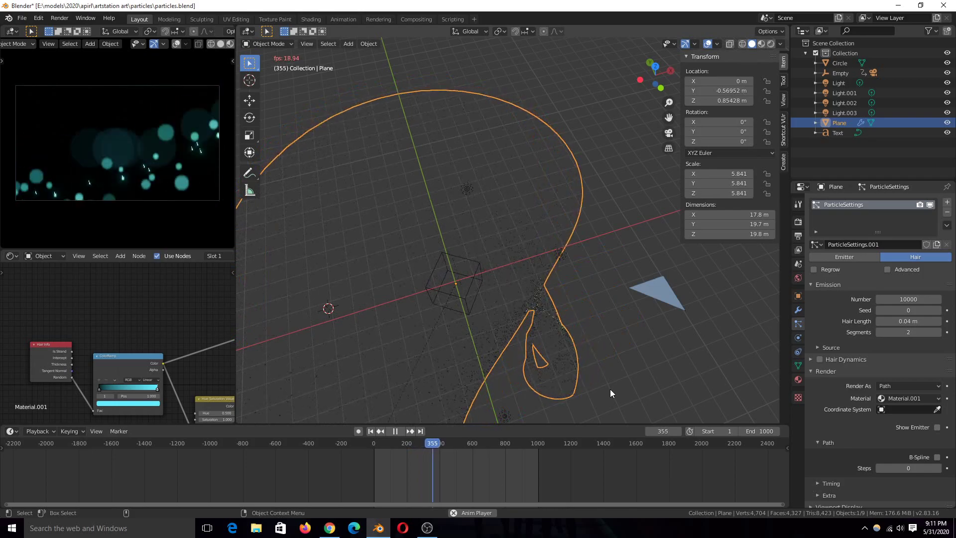
pyautogui.press('space')
# - Set the camera's depth of field F-Stop to 1.0 and replay the animation to preview the sharper particles
pyautogui.moveTo(591, 380); pyautogui.dragTo(539, 320, button='middle')
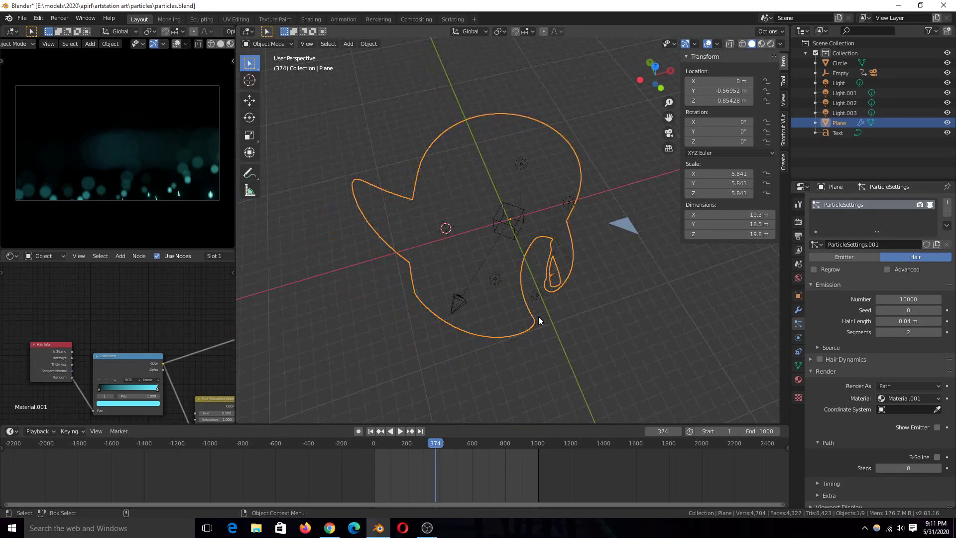
pyautogui.click(459, 304)
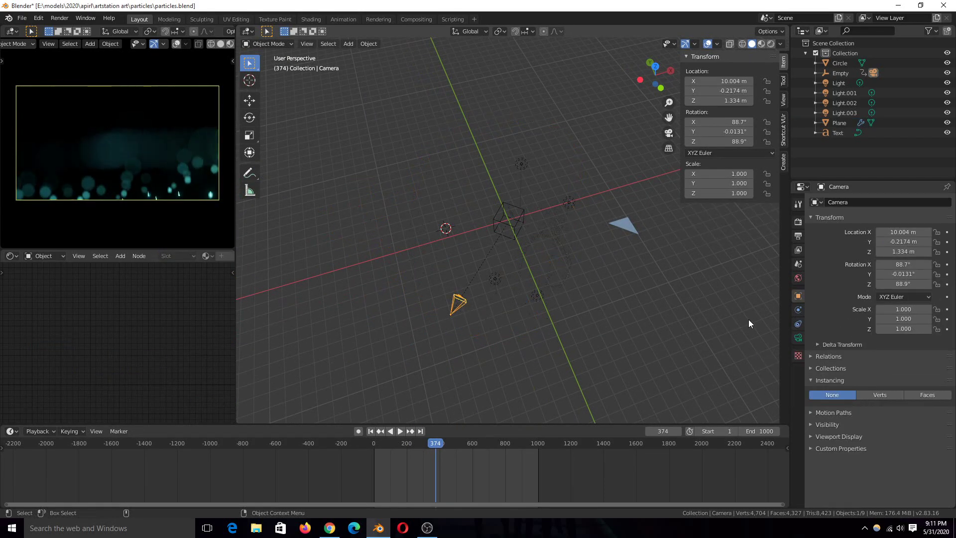
pyautogui.click(798, 337)
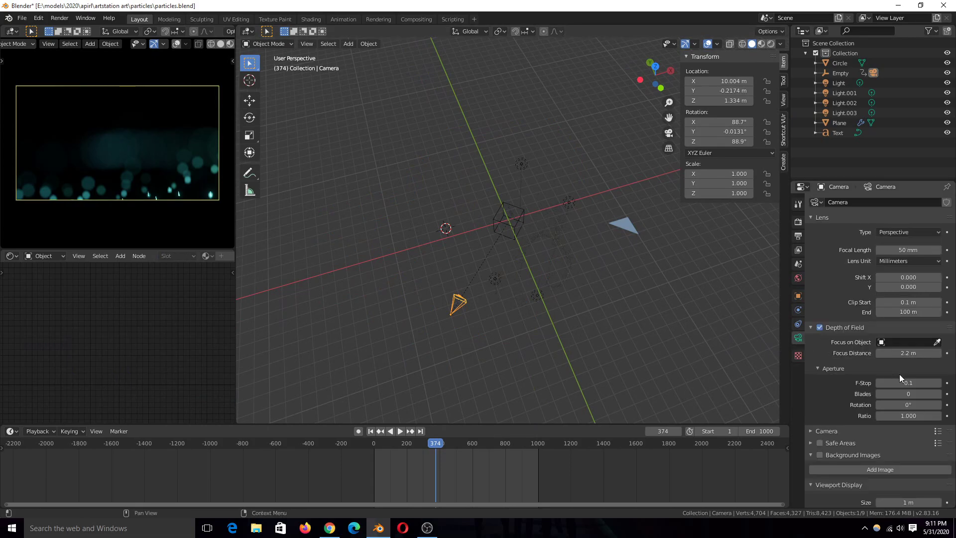
pyautogui.moveTo(908, 383); pyautogui.dragTo(896, 382)
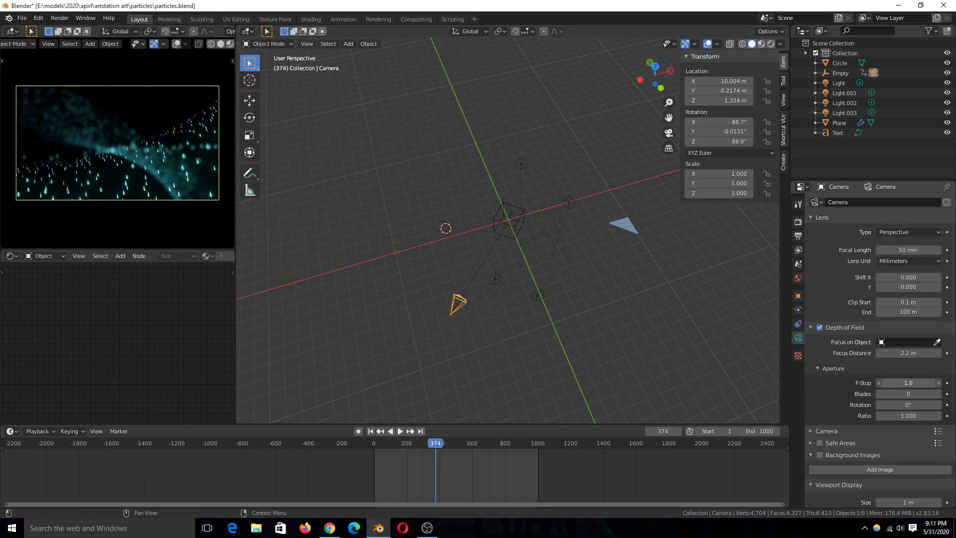
pyautogui.click(357, 447)
pyautogui.press('space')
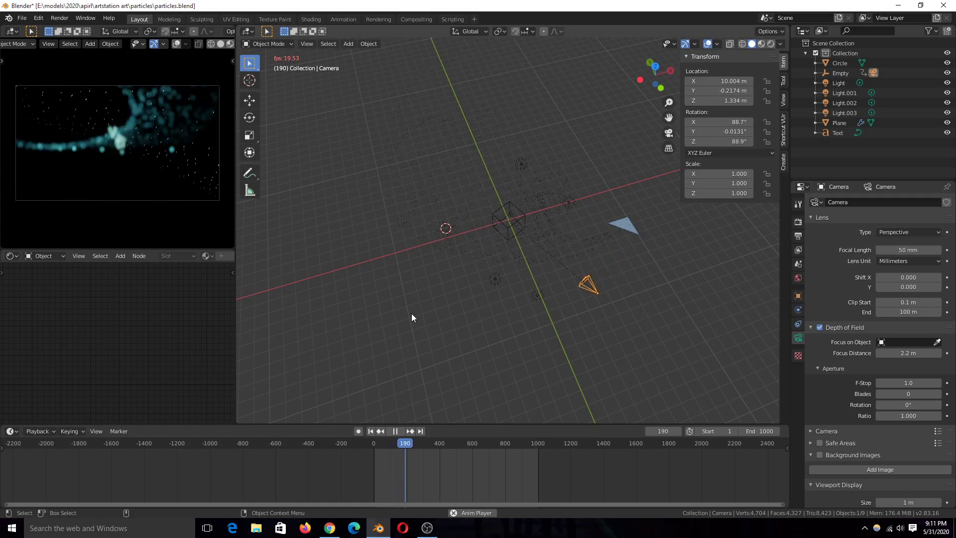
pyautogui.press('space')
# - Disable viewport display of the plane's Subdivision modifier, its three Simple Deform modifiers and its particle system
pyautogui.click(419, 266)
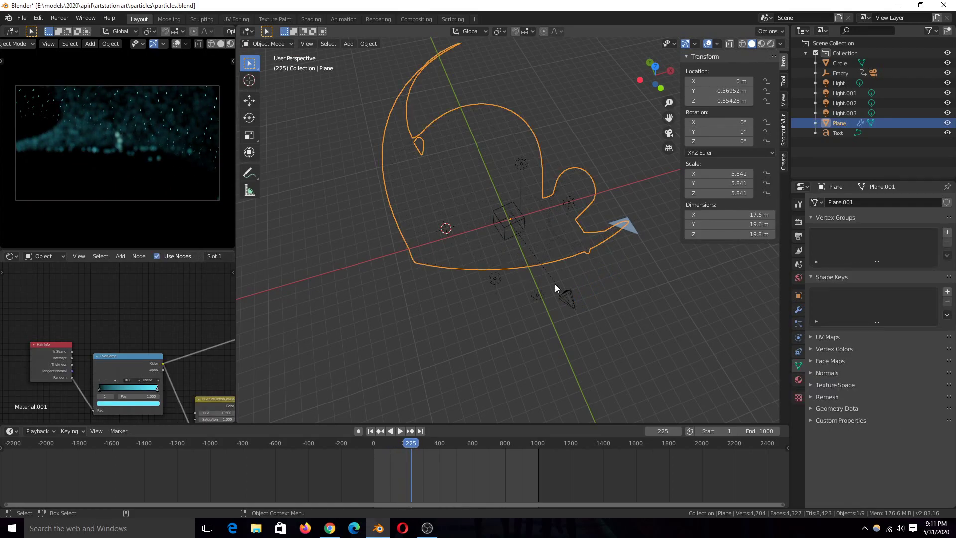
pyautogui.click(798, 309)
pyautogui.moveTo(676, 285); pyautogui.dragTo(682, 293, button='middle')
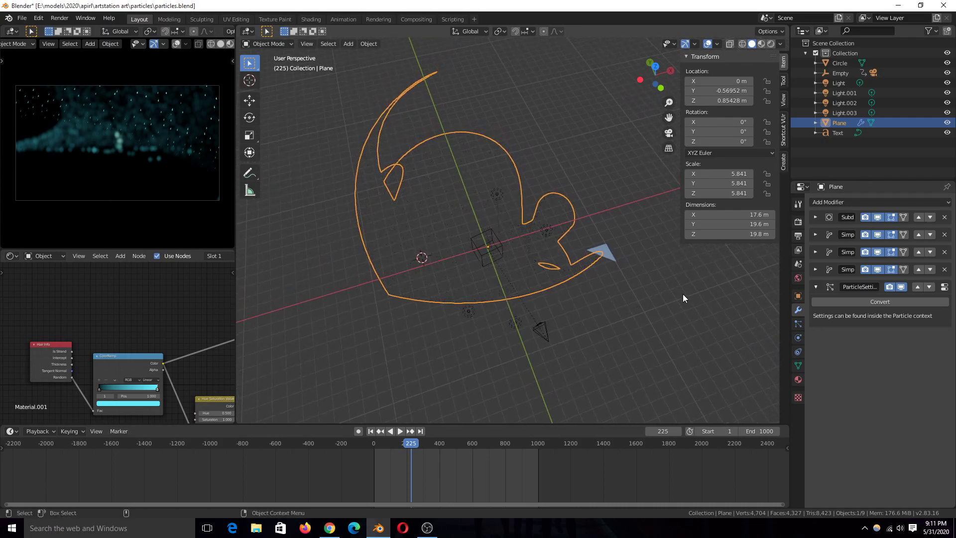
pyautogui.click(820, 284)
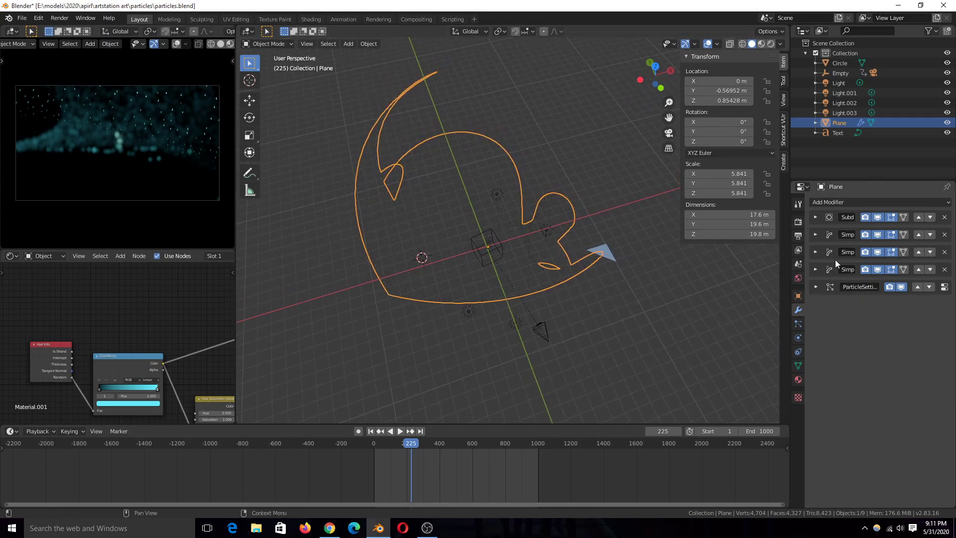
pyautogui.moveTo(877, 217); pyautogui.dragTo(883, 256)
pyautogui.click(877, 269)
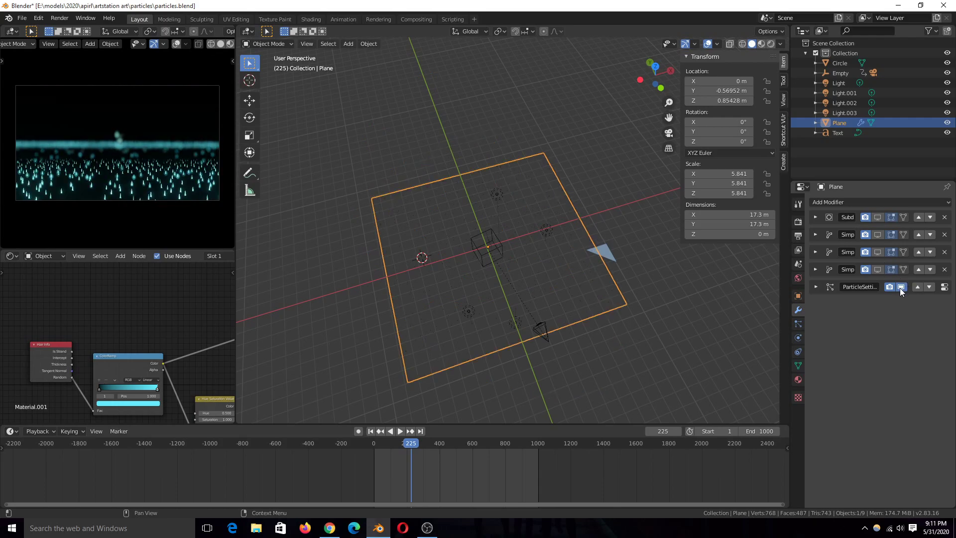
pyautogui.click(900, 288)
# - Enable Display Instancer for the plane in its instancing settings and inspect the flat mesh, briefly in Edit Mode
pyautogui.scroll(6, 619, 252)
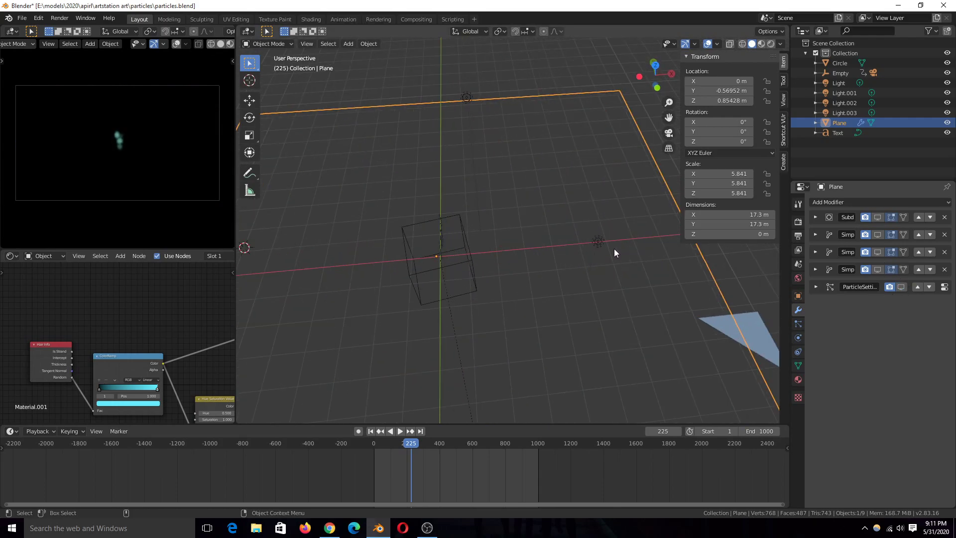
pyautogui.click(798, 296)
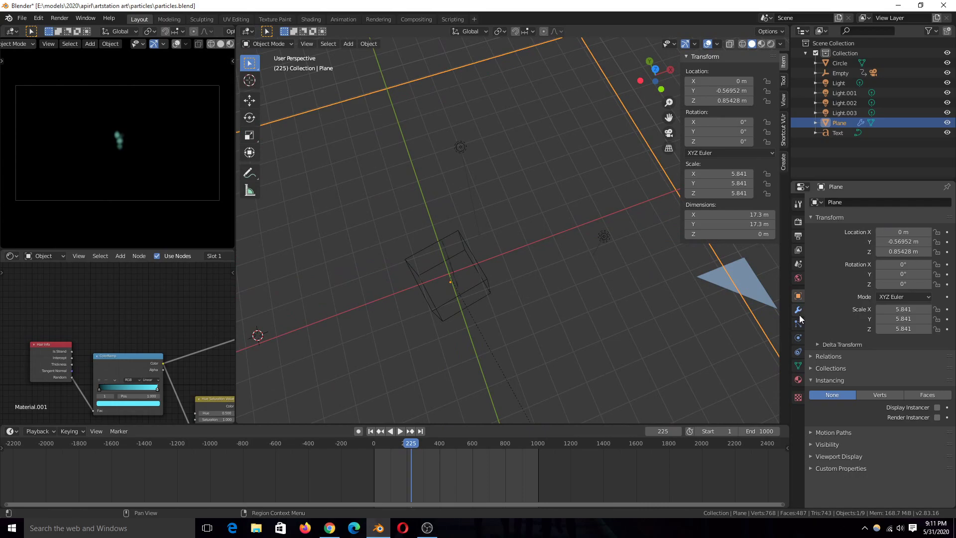
pyautogui.click(940, 407)
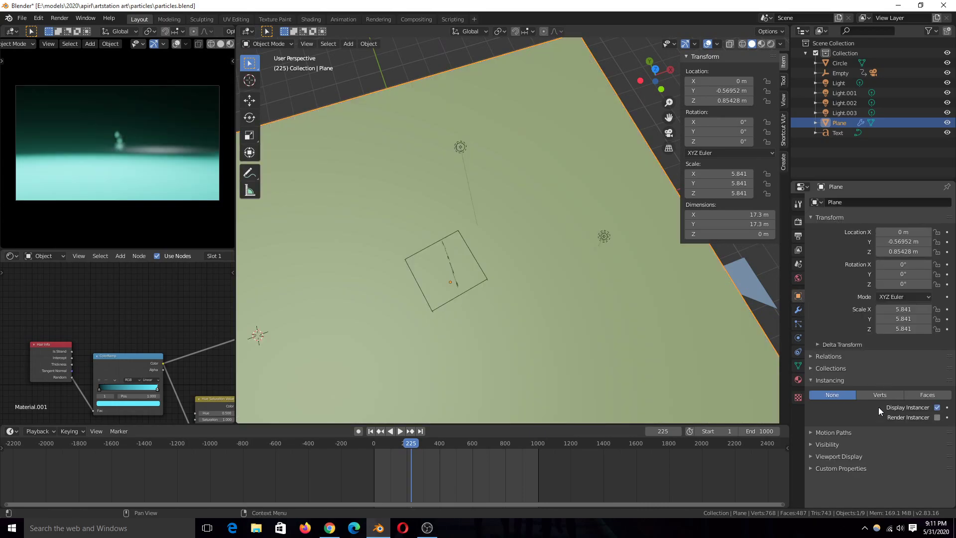
pyautogui.scroll(-4, 612, 286)
pyautogui.keyDown('shift'); pyautogui.moveTo(612, 285); pyautogui.dragTo(592, 206, button='middle'); pyautogui.keyUp('shift')
pyautogui.scroll(3, 601, 204)
pyautogui.scroll(-5, 628, 195)
pyautogui.press('Tab')
pyautogui.scroll(3, 600, 210)
pyautogui.press('Tab')
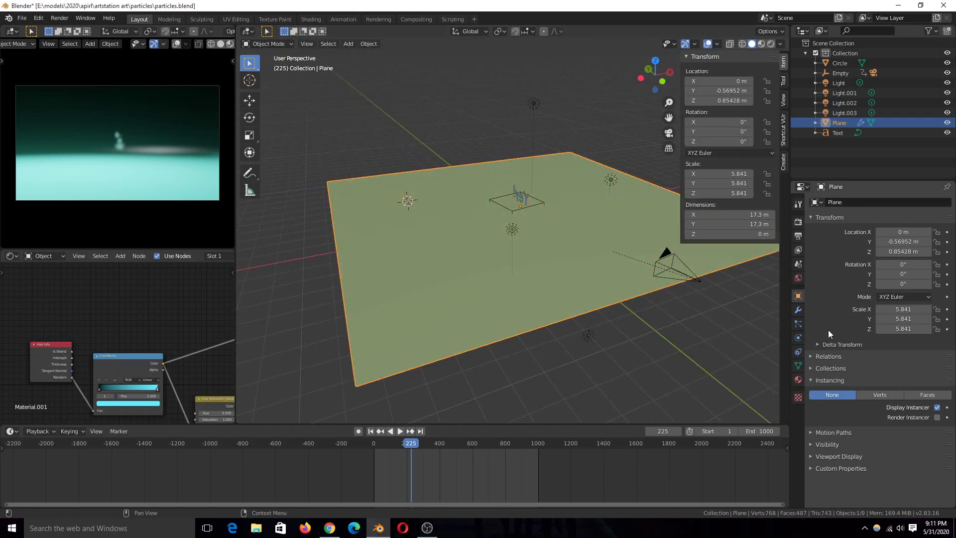
# - Enable viewport display of the plane's Subdivision modifier and show the mesh in wireframe
pyautogui.click(798, 310)
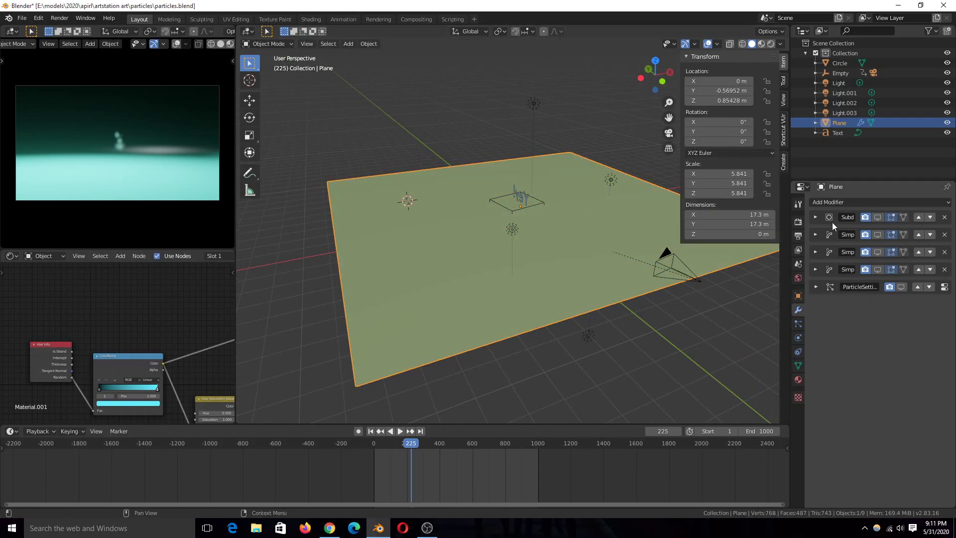
pyautogui.click(877, 217)
pyautogui.press('z')
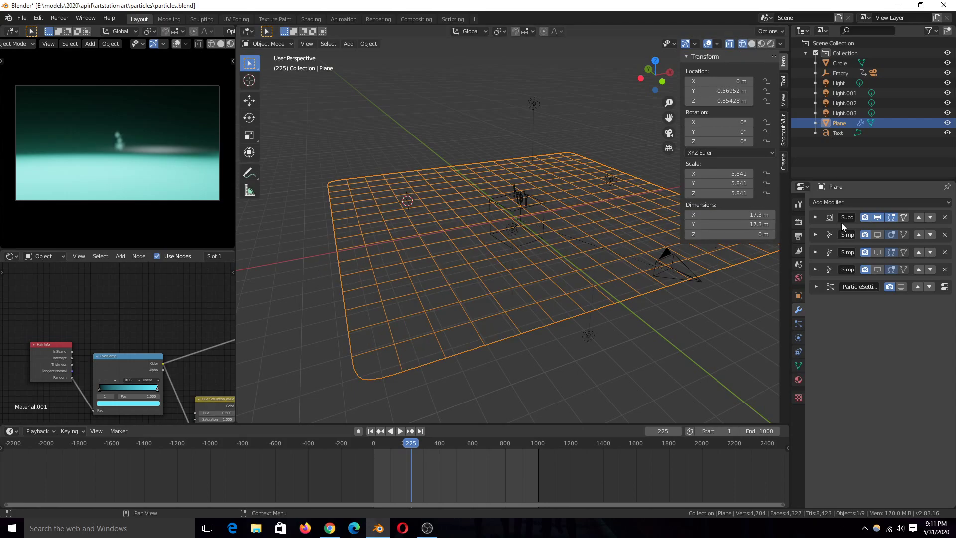
# - Enable viewport display of the first Simple Deform modifier, expand its Twist settings and inspect the plane in solid shading
pyautogui.click(877, 234)
pyautogui.click(820, 232)
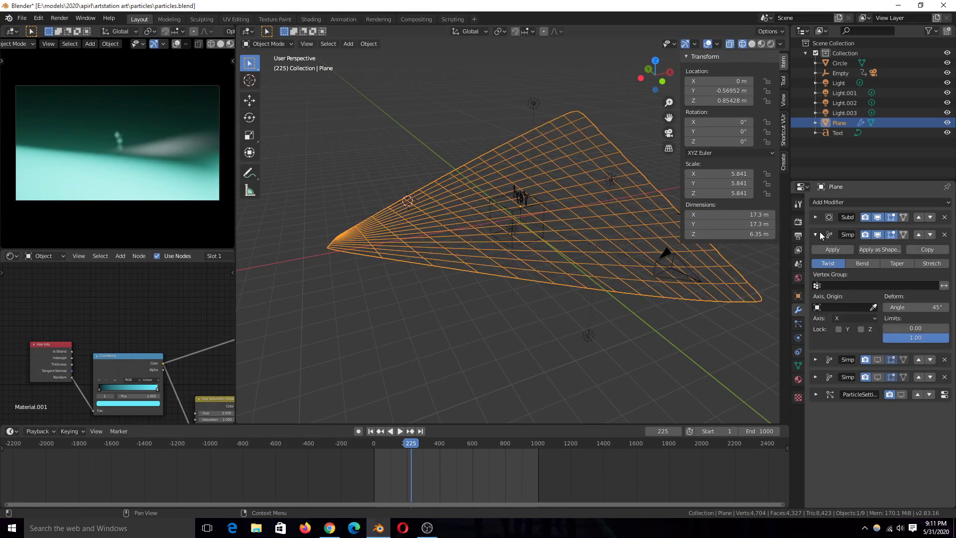
pyautogui.click(861, 200)
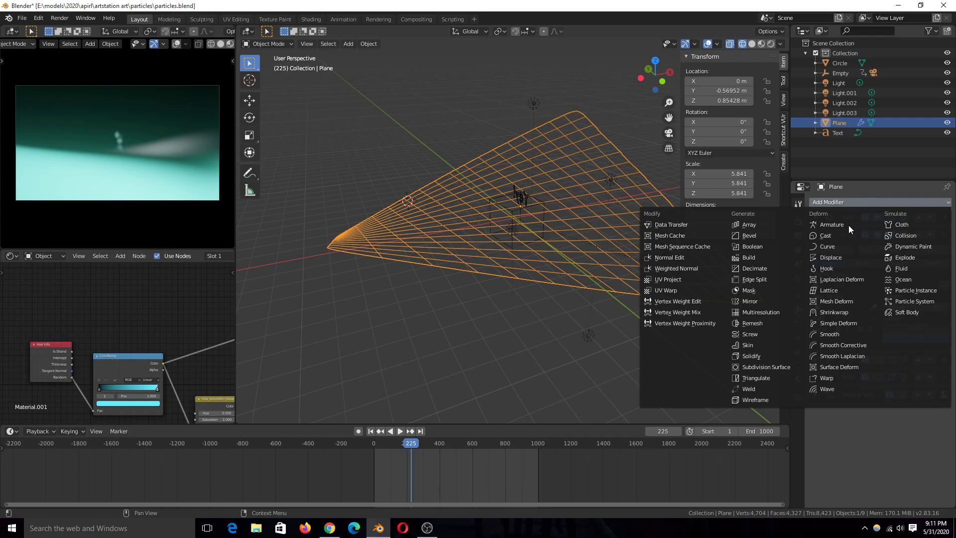
pyautogui.press('Escape')
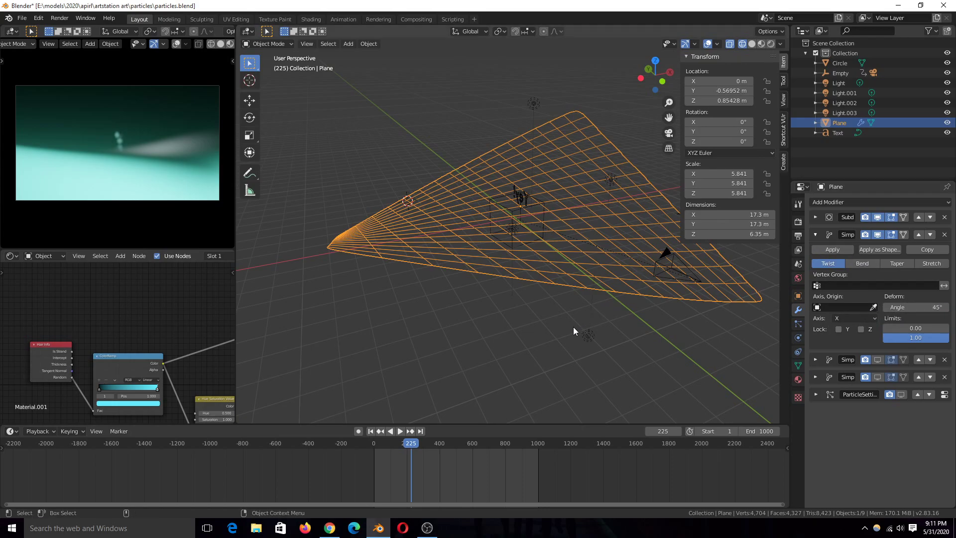
pyautogui.moveTo(572, 326)
pyautogui.mouseDown(button='middle')
pyautogui.moveTo(514, 345)
pyautogui.moveTo(637, 309)
pyautogui.moveTo(614, 277)
pyautogui.moveTo(655, 256)
pyautogui.moveTo(622, 231)
pyautogui.mouseUp(button='middle')
pyautogui.hotkey('shift', 'z')
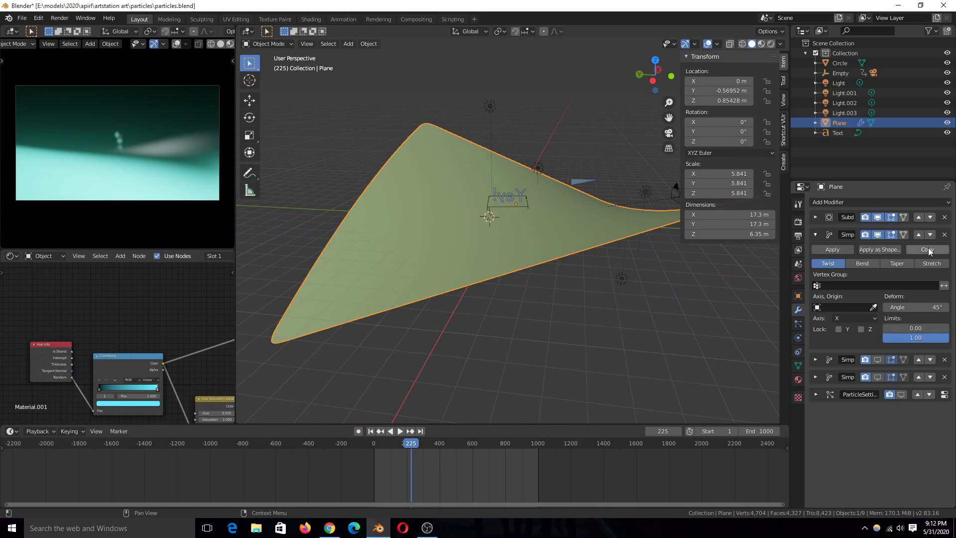
# - Enable viewport display of the second Simple Deform modifier, expand its Bend settings and play the animation through the camera
pyautogui.click(818, 235)
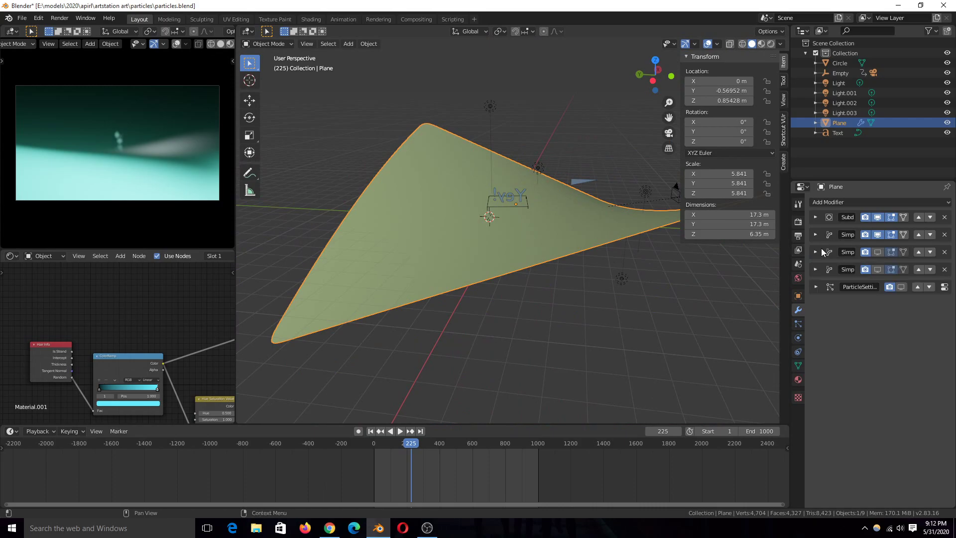
pyautogui.click(874, 252)
pyautogui.click(815, 251)
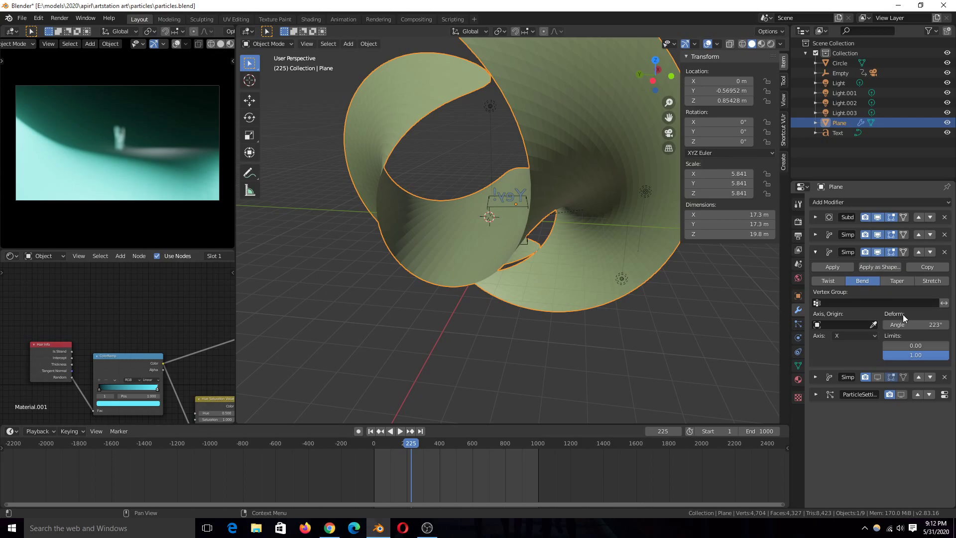
pyautogui.moveTo(347, 243); pyautogui.dragTo(571, 223, button='middle')
pyautogui.press('KP_0')
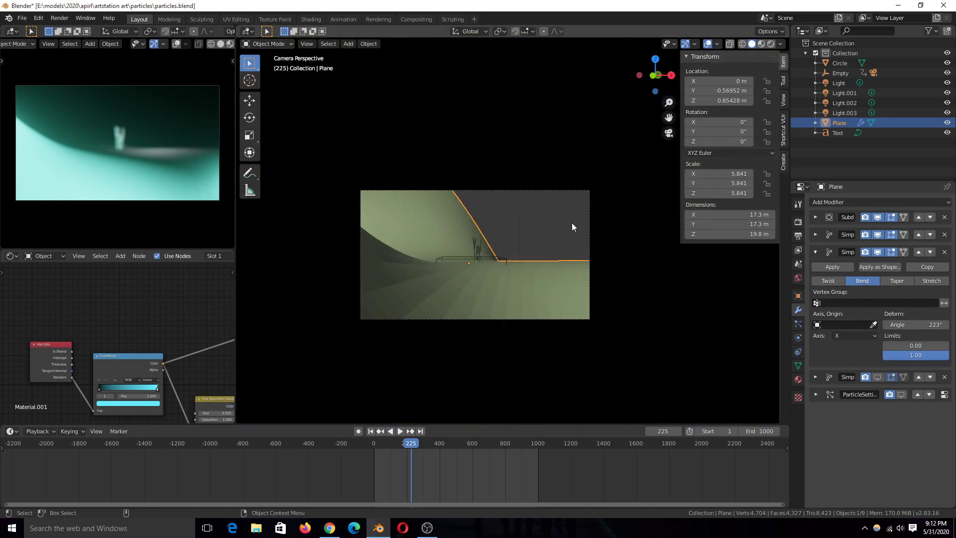
pyautogui.press('space')
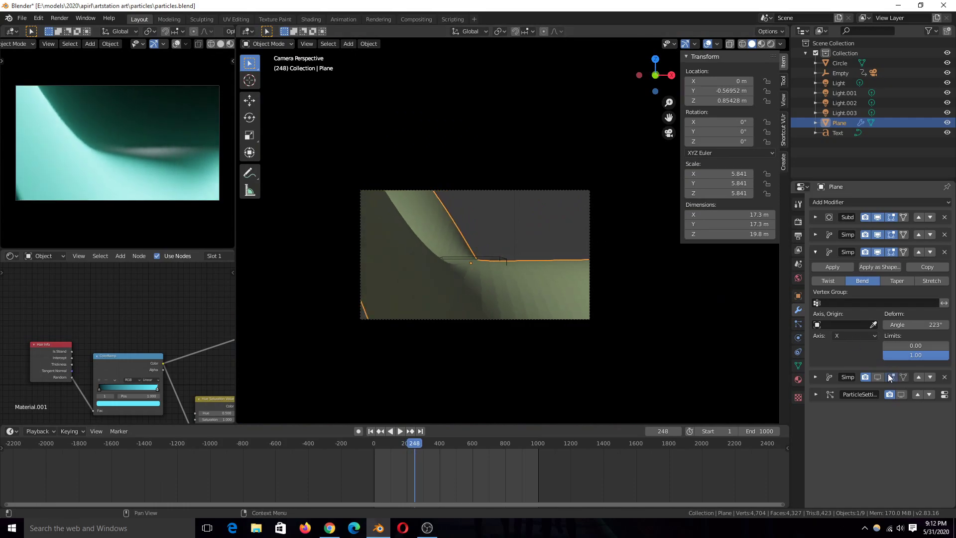
# - Enable viewport display of the third Simple Deform modifier and expand its Bend settings, collapsing the second modifier
pyautogui.click(879, 379)
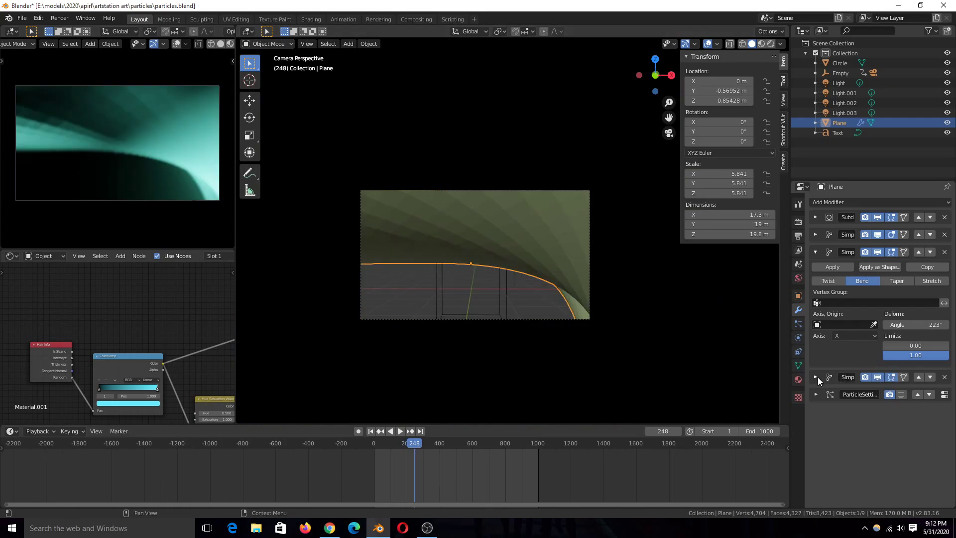
pyautogui.click(816, 252)
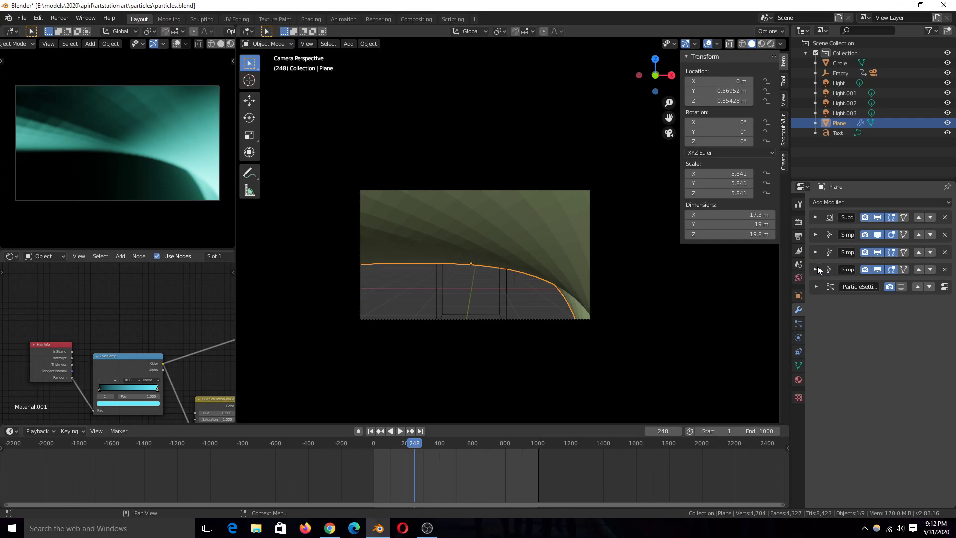
pyautogui.click(816, 267)
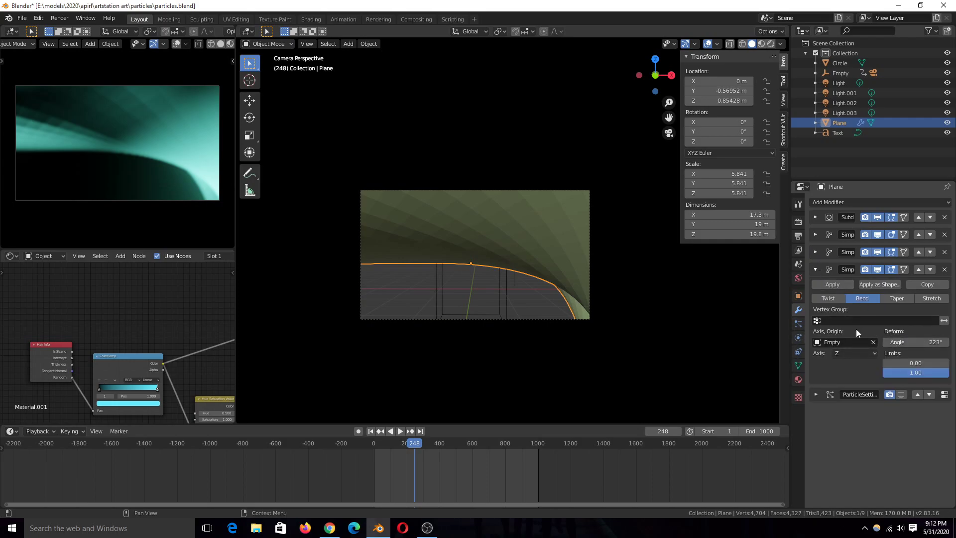
# - Try rotating the Empty about the global Z axis to preview its effect on the bent plane
pyautogui.scroll(-2, 482, 209)
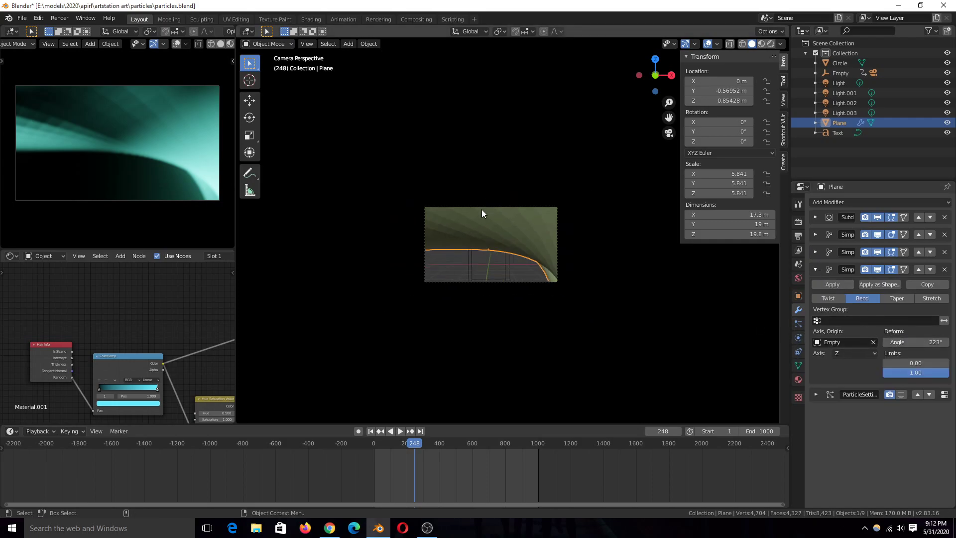
pyautogui.click(476, 270)
pyautogui.moveTo(477, 258); pyautogui.dragTo(526, 263, button='middle')
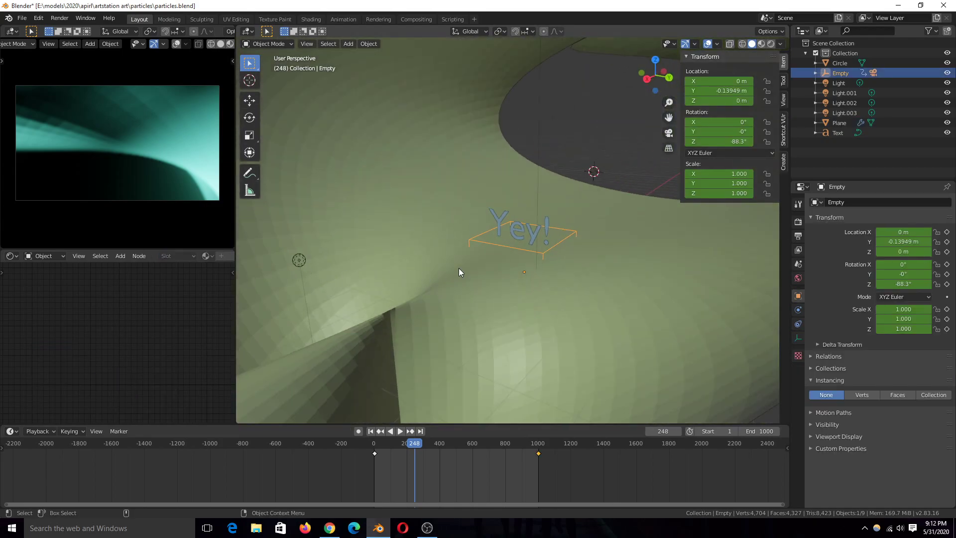
pyautogui.press('r')
pyautogui.press('z')
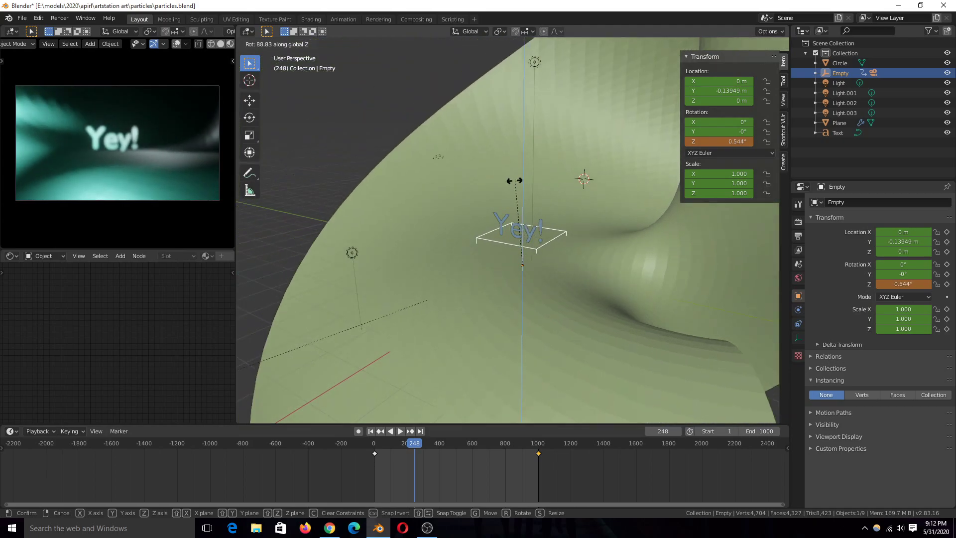
pyautogui.rightClick(567, 277)
pyautogui.scroll(-5, 581, 201)
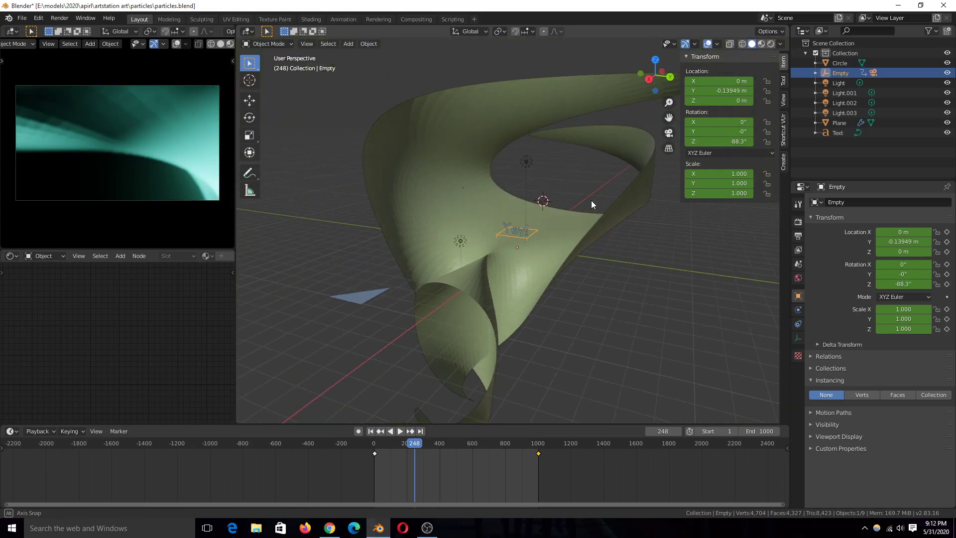
# - Try moving the Empty and rotating it about Z while viewing the bent plane from above
pyautogui.click(479, 130)
pyautogui.moveTo(479, 131); pyautogui.dragTo(583, 229, button='middle')
pyautogui.click(536, 220)
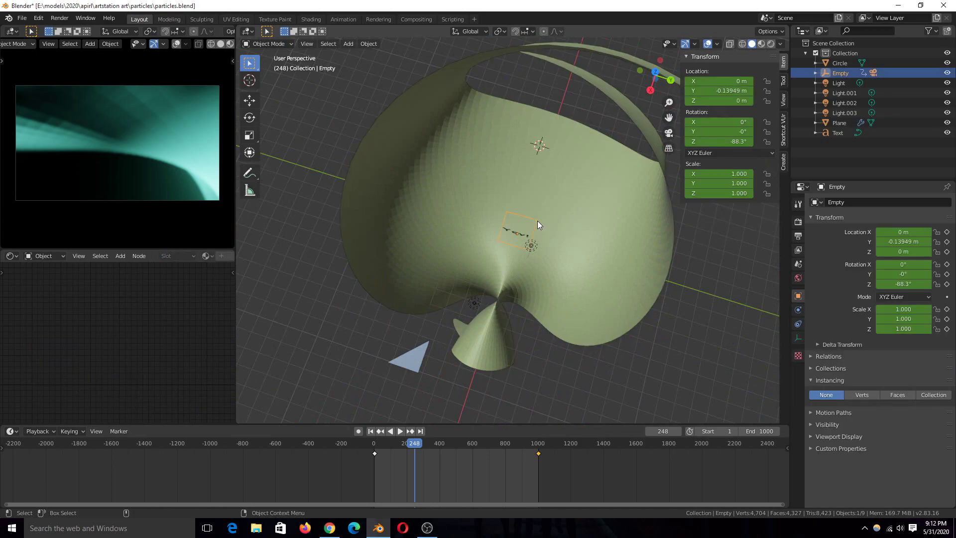
pyautogui.click(587, 252)
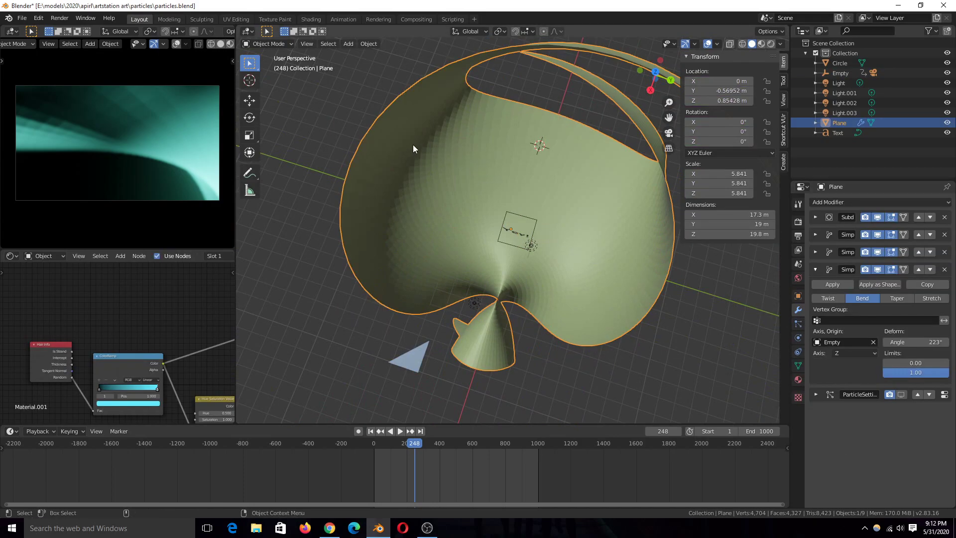
pyautogui.click(511, 217)
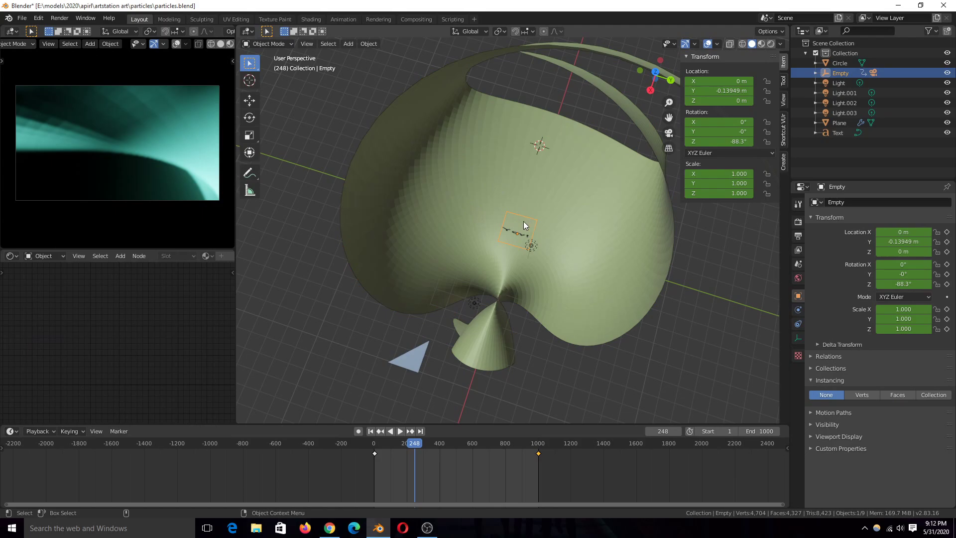
pyautogui.press('g')
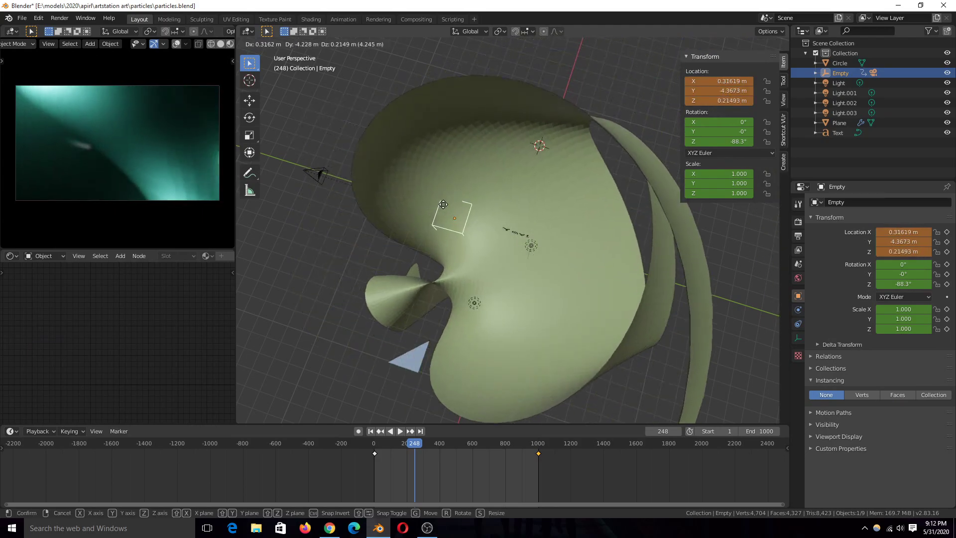
pyautogui.press('Escape')
pyautogui.press('r')
pyautogui.press('z')
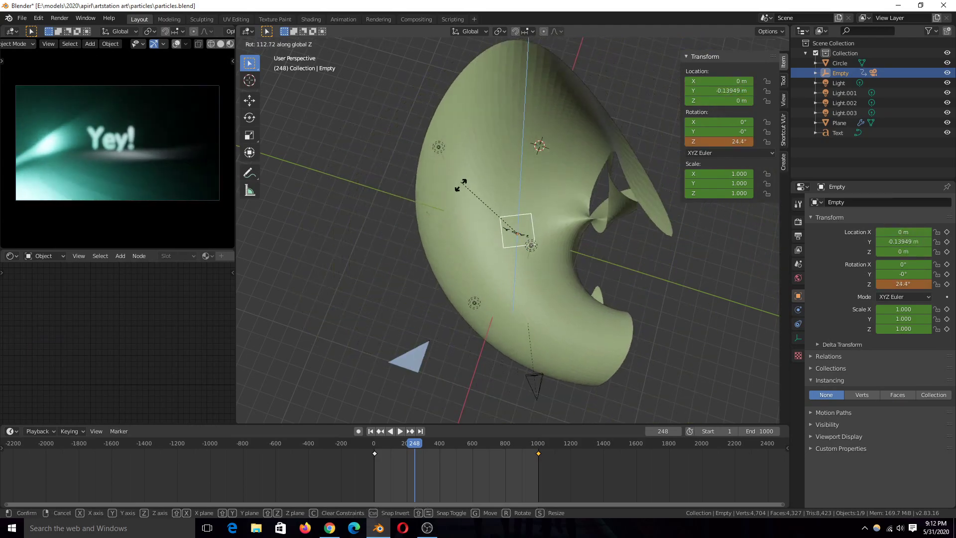
pyautogui.click(485, 208)
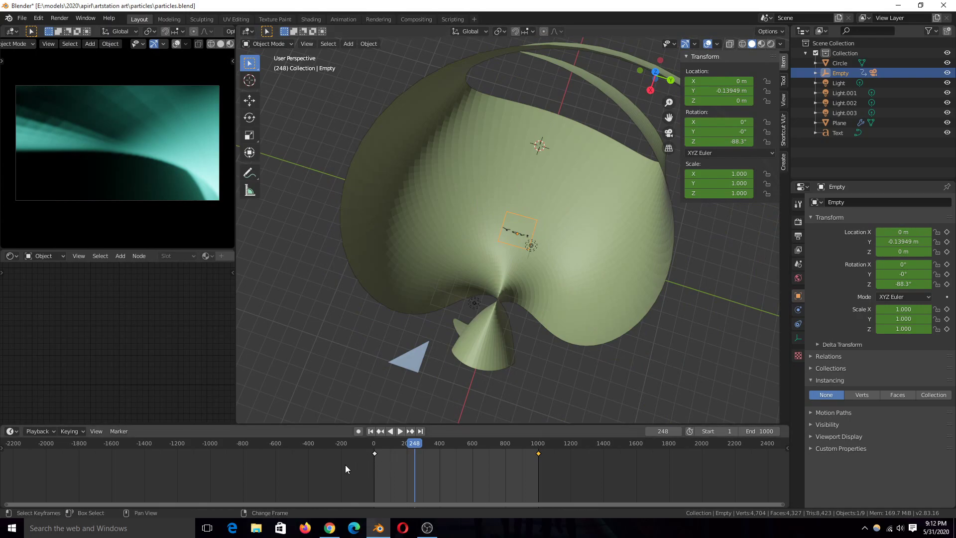
# - Play the animation from the first frame and set the scene's output frame rate to 60 fps
pyautogui.hotkey('shift', 'Left')
pyautogui.press('space')
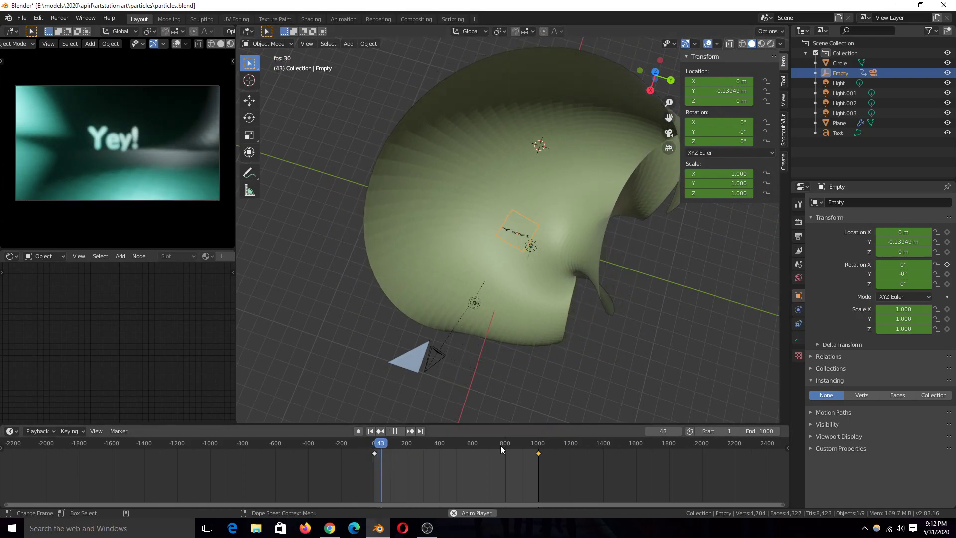
pyautogui.click(796, 222)
pyautogui.click(796, 249)
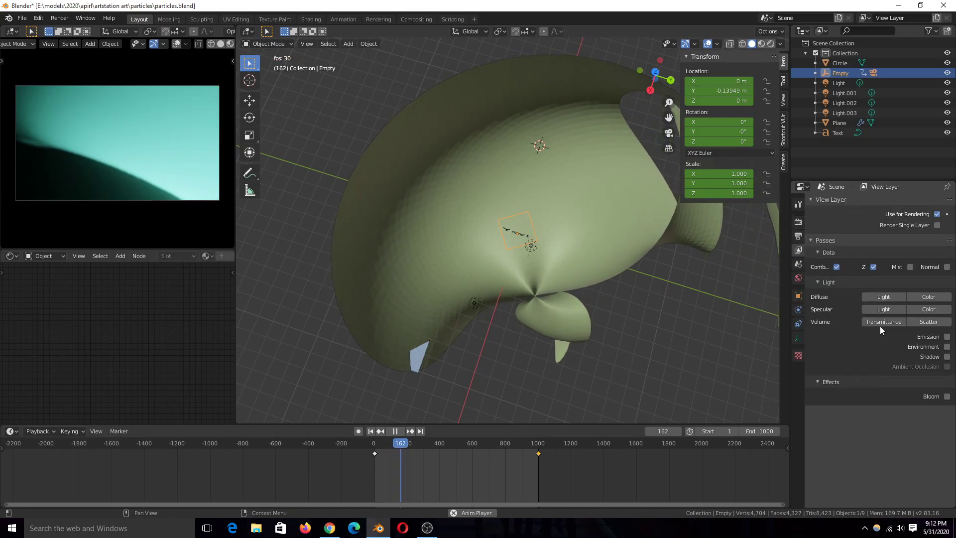
pyautogui.click(798, 236)
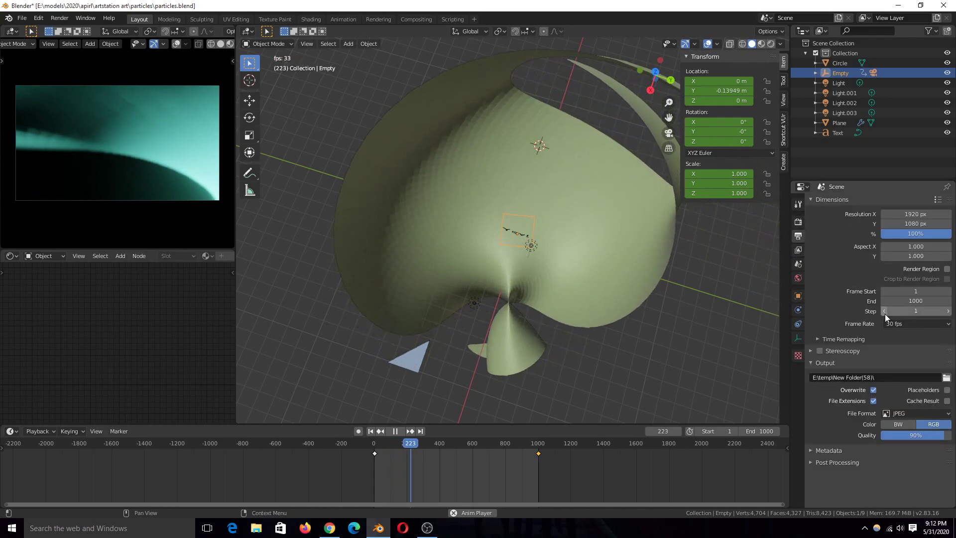
pyautogui.click(896, 339)
pyautogui.click(906, 324)
pyautogui.click(903, 400)
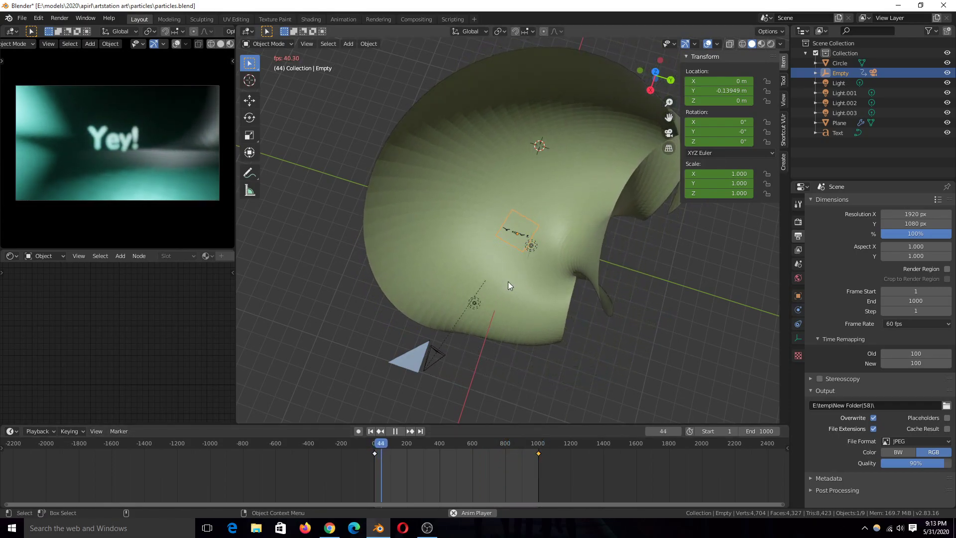
# - Examine the Empty's animated Z rotation from the top view at its first and last keyframes
pyautogui.press('KP_7')
pyautogui.scroll(6, 554, 255)
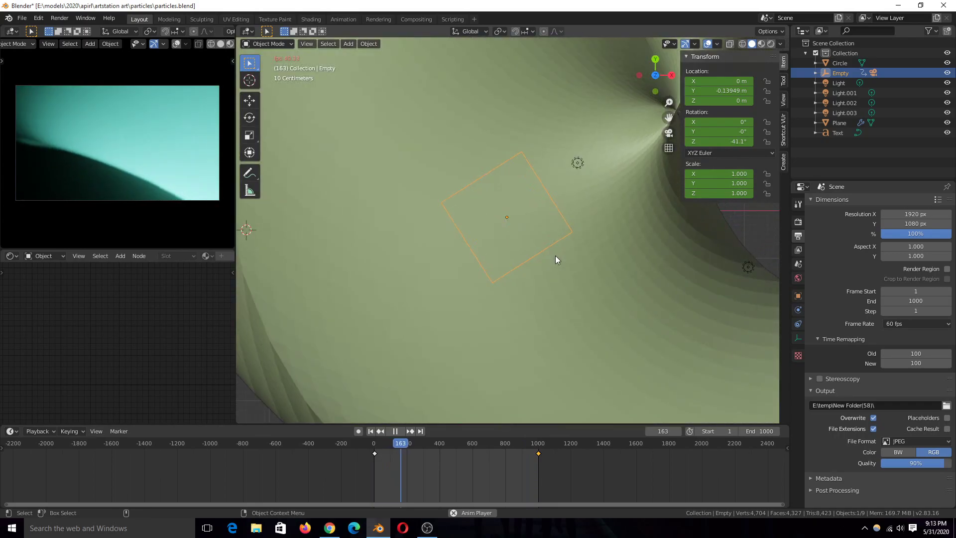
pyautogui.press('Escape')
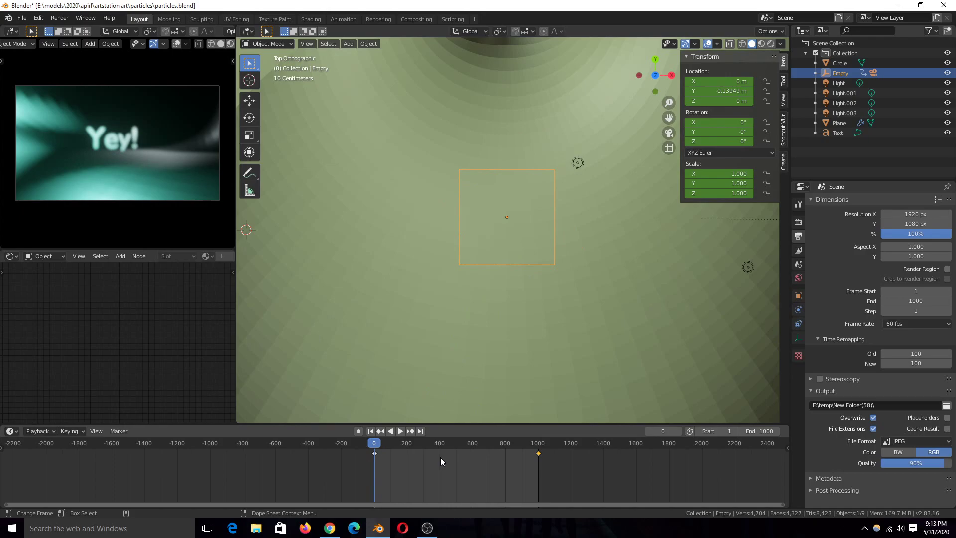
pyautogui.click(539, 454)
pyautogui.press('space')
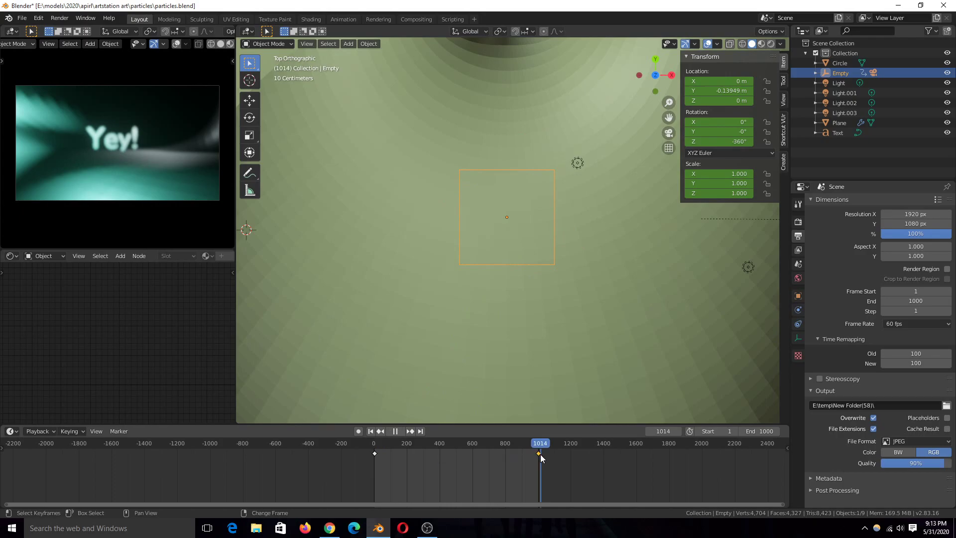
pyautogui.press('Escape')
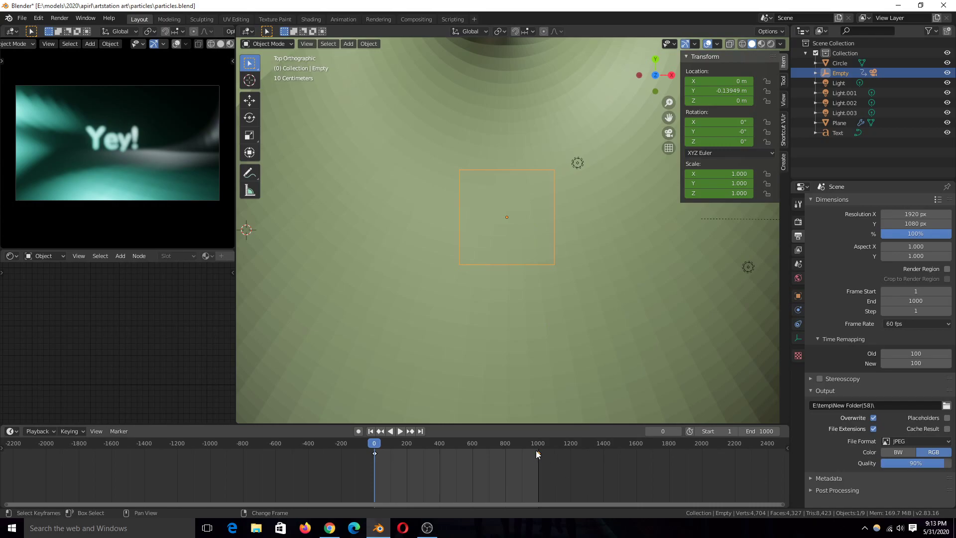
pyautogui.moveTo(535, 450)
pyautogui.mouseDown()
pyautogui.moveTo(547, 465)
pyautogui.moveTo(536, 465)
pyautogui.mouseUp()
# - Replay the Empty's rotation briefly in a close perspective view of the deformed plane
pyautogui.moveTo(515, 301); pyautogui.dragTo(465, 255, button='middle')
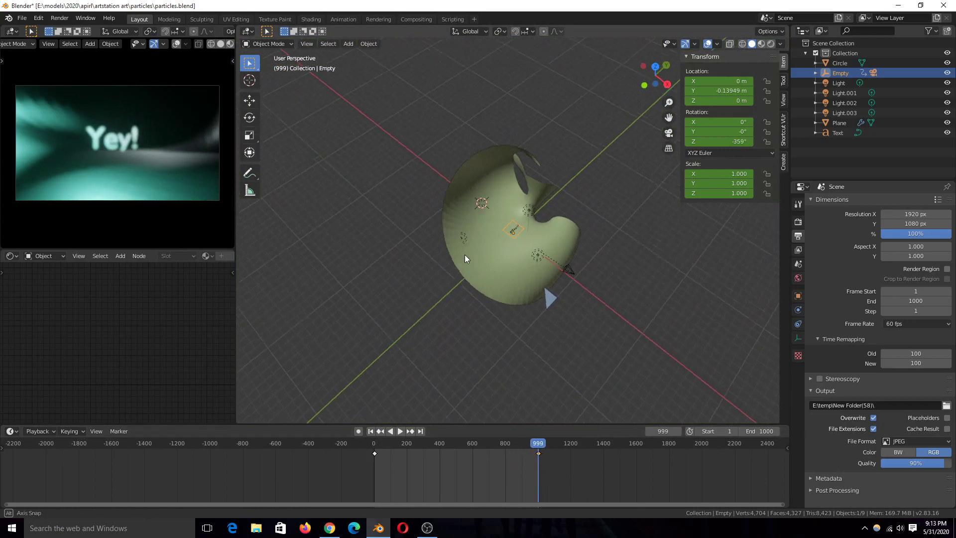
pyautogui.scroll(6, 464, 255)
pyautogui.moveTo(524, 274); pyautogui.dragTo(458, 221, button='middle')
pyautogui.press('space')
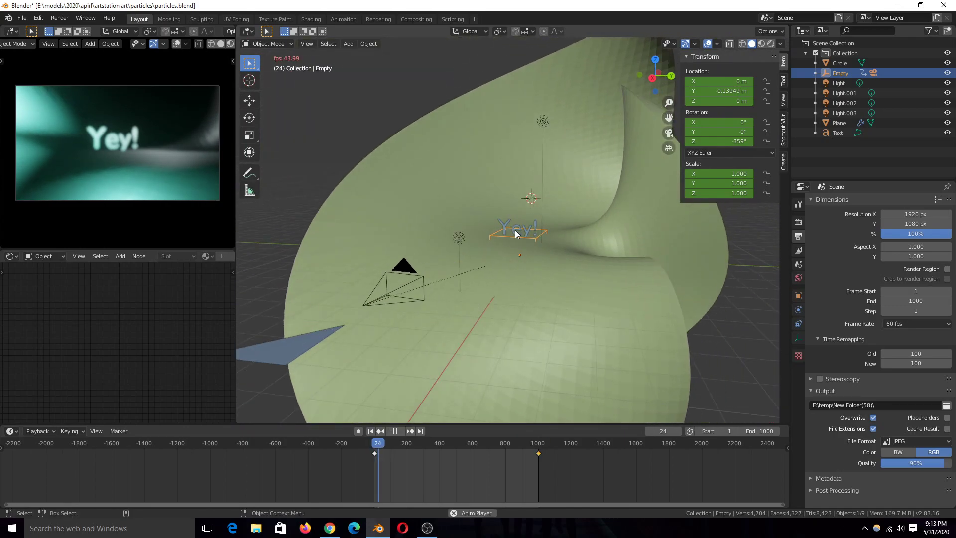
pyautogui.press('space')
# - Disable viewport display of the plane's third Simple Deform modifier and play the animation
pyautogui.click(521, 240)
pyautogui.click(522, 246)
pyautogui.click(522, 246)
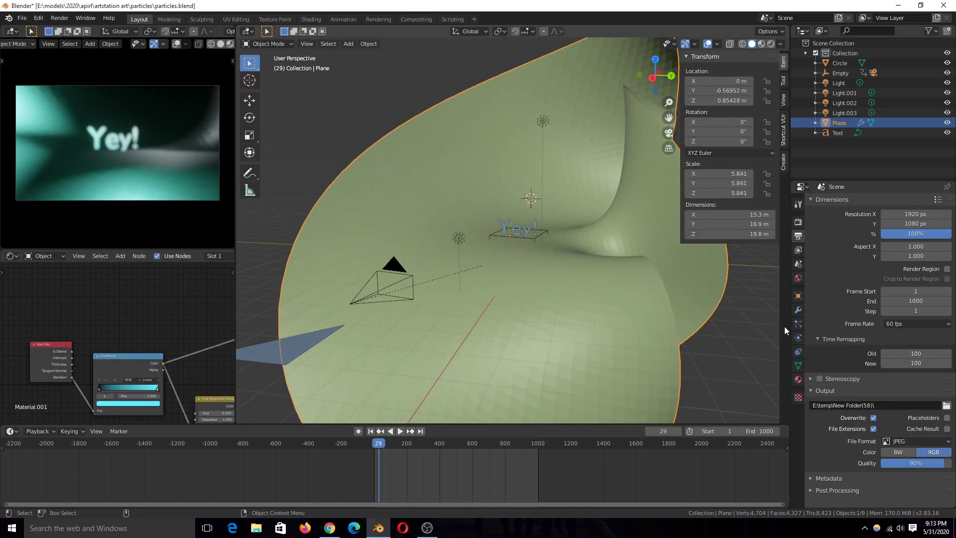
pyautogui.click(798, 310)
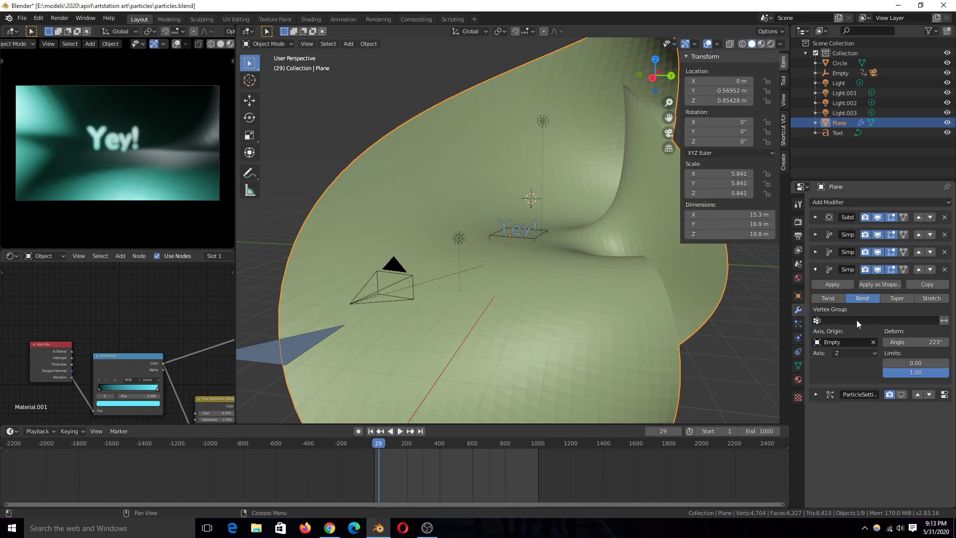
pyautogui.click(877, 270)
pyautogui.press('space')
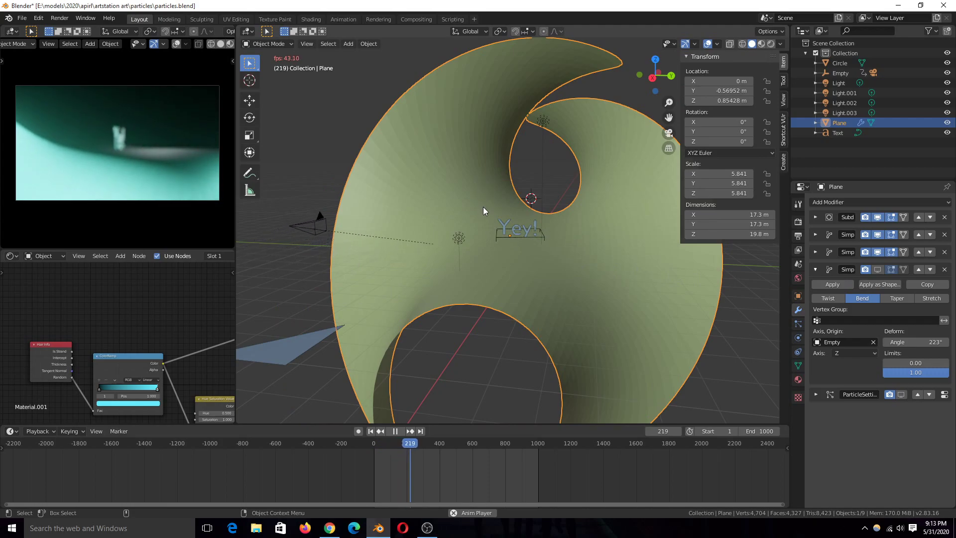
# - Enable viewport display of the plane's particle system modifier and play the animation briefly
pyautogui.press('Escape')
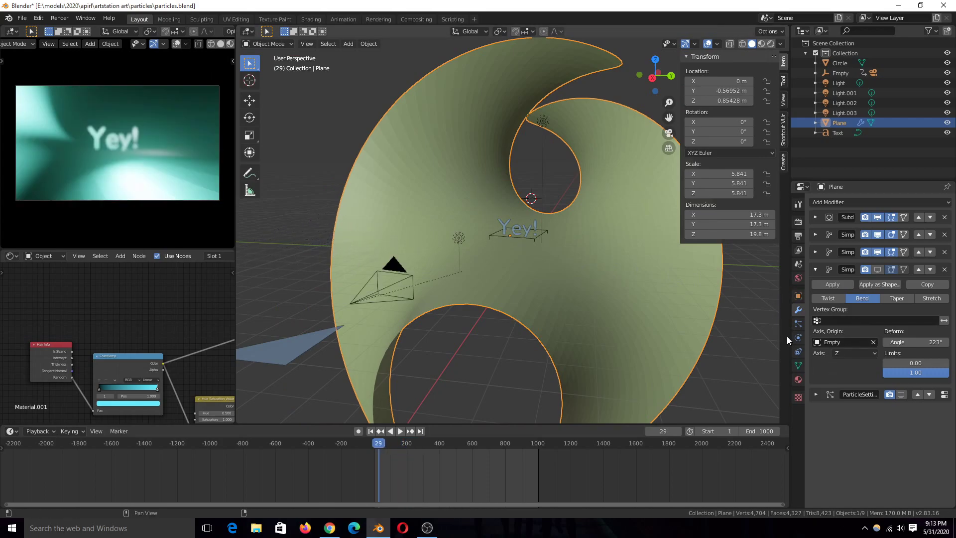
pyautogui.click(901, 395)
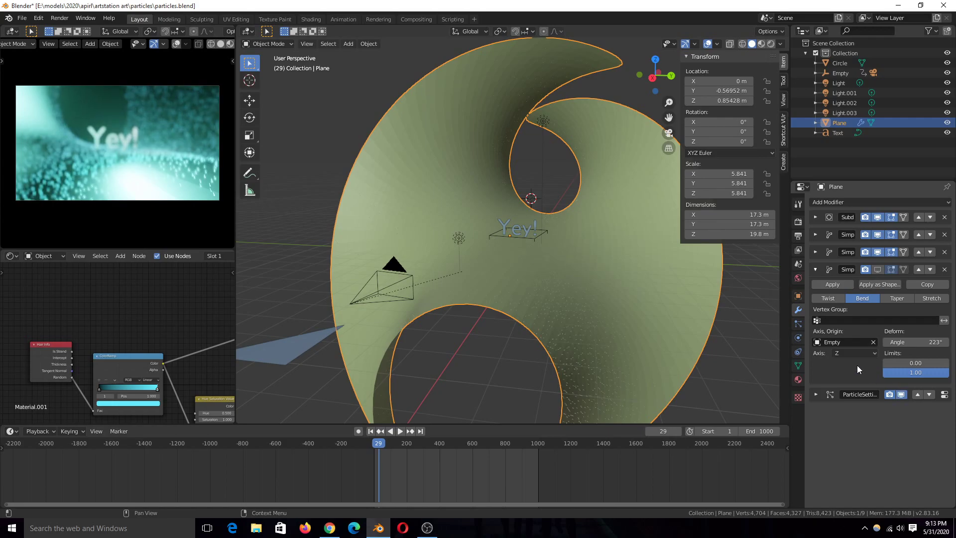
pyautogui.press('space')
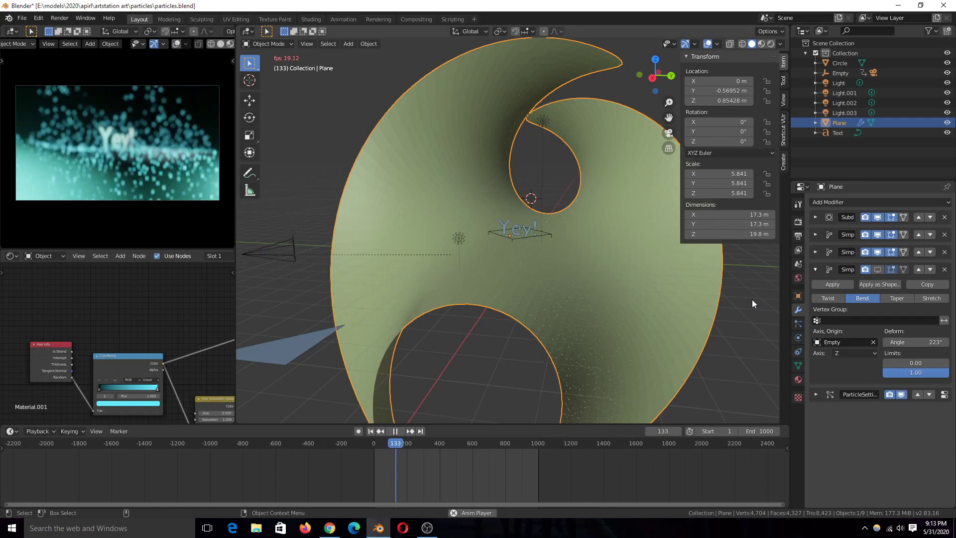
pyautogui.press('Escape')
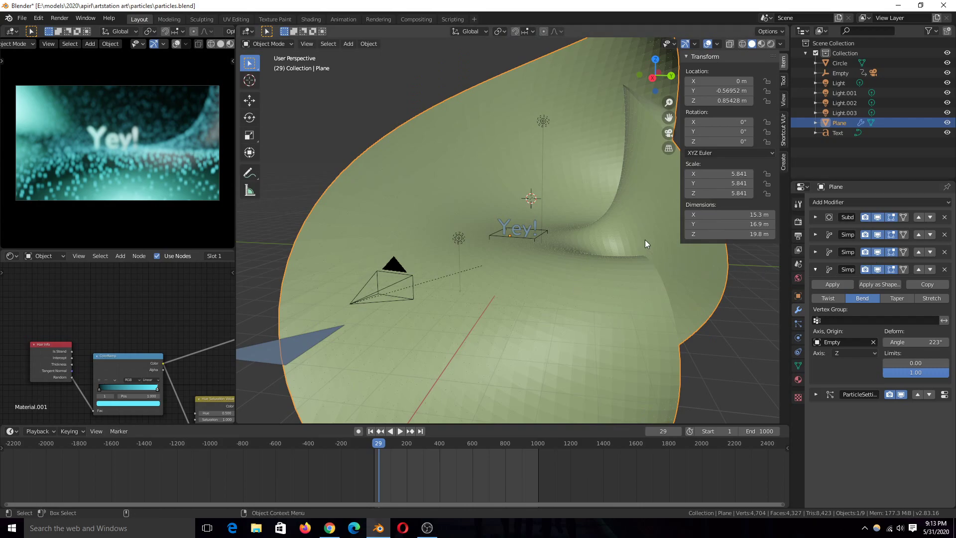
# - Play the animation up to frame 146 with viewport display of the third Simple Deform modifier re-enabled
pyautogui.press('space')
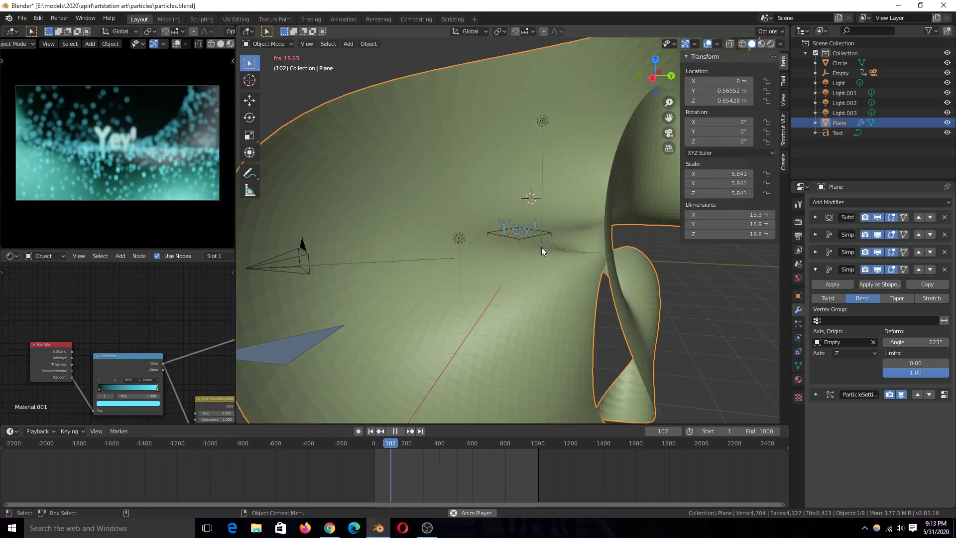
pyautogui.press('space')
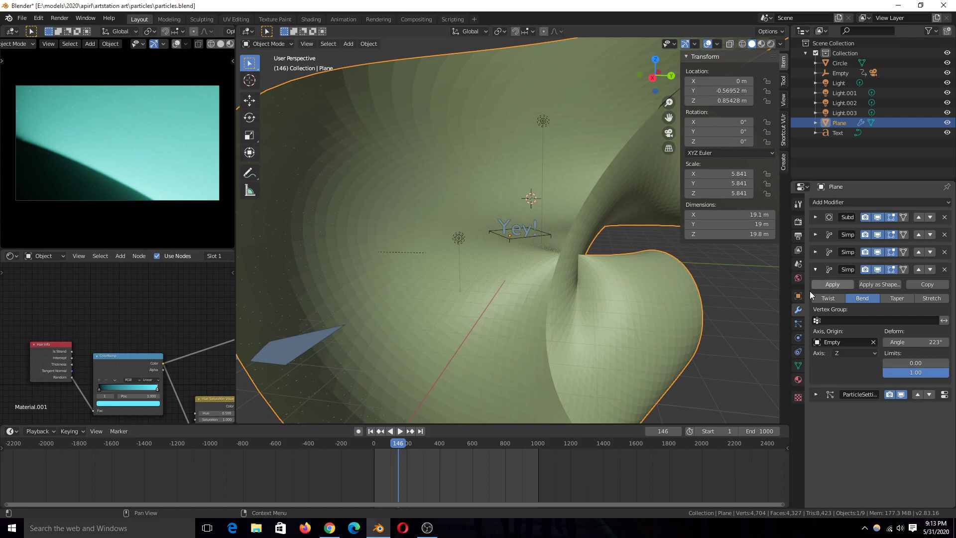
# - Review the plane's hair particle settings for emission, render and hair shape, and inspect the deformed surface
pyautogui.click(797, 324)
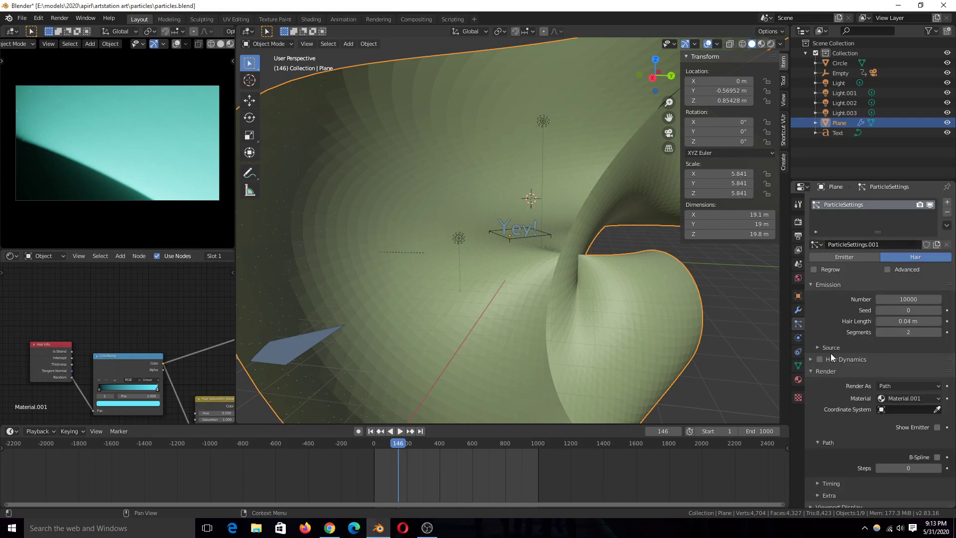
pyautogui.scroll(-5, 895, 365)
pyautogui.scroll(2, 895, 364)
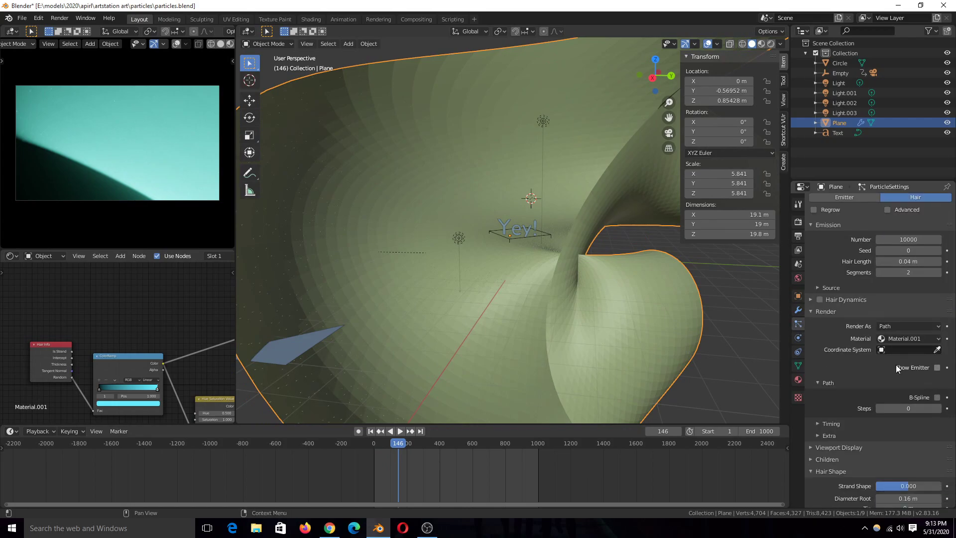
pyautogui.scroll(-6, 675, 301)
pyautogui.keyDown('shift'); pyautogui.moveTo(675, 301); pyautogui.dragTo(596, 339, button='middle'); pyautogui.keyUp('shift')
pyautogui.scroll(6, 596, 339)
pyautogui.scroll(1, 596, 339)
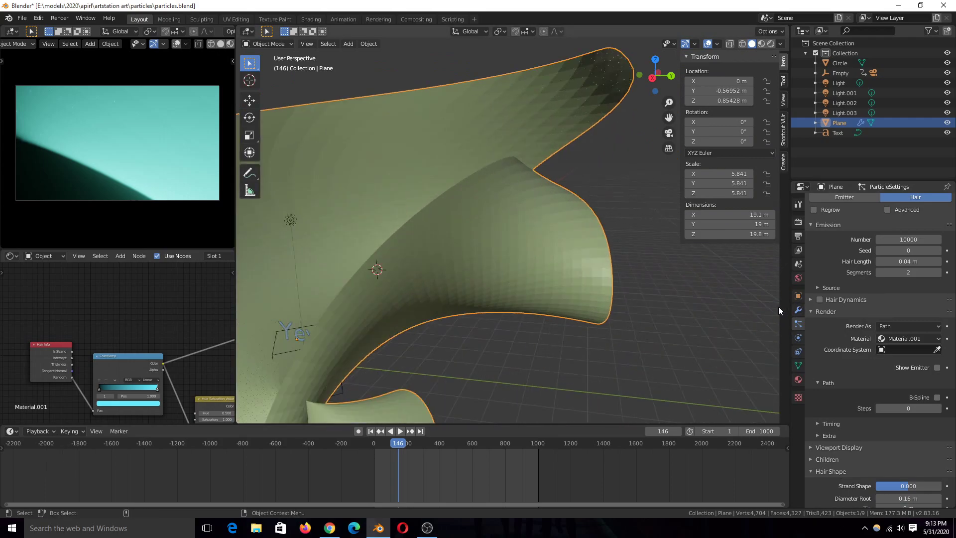
pyautogui.moveTo(604, 303); pyautogui.dragTo(667, 295, button='middle')
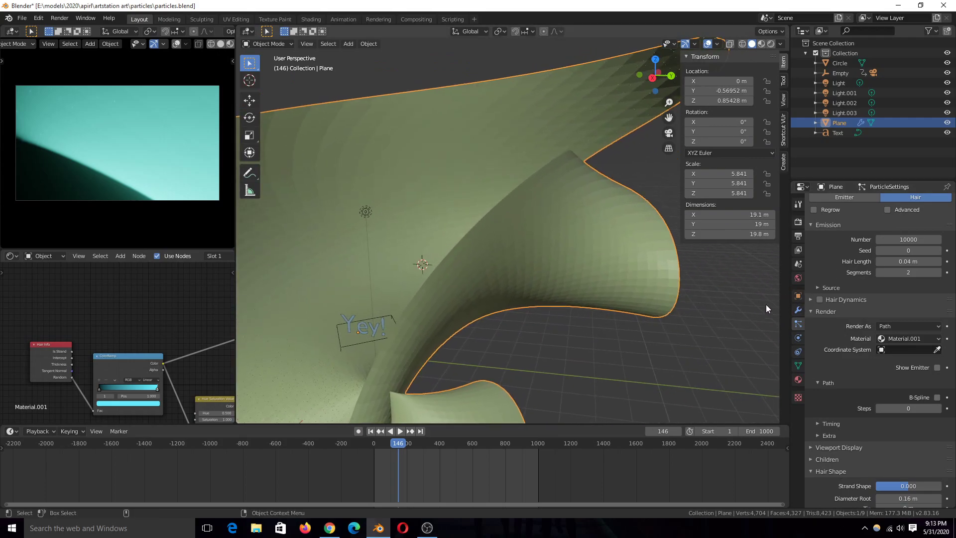
# - Switch to Chrome to examine the particle background in the Twitch clip as a reference, and return to Blender
pyautogui.click(330, 528)
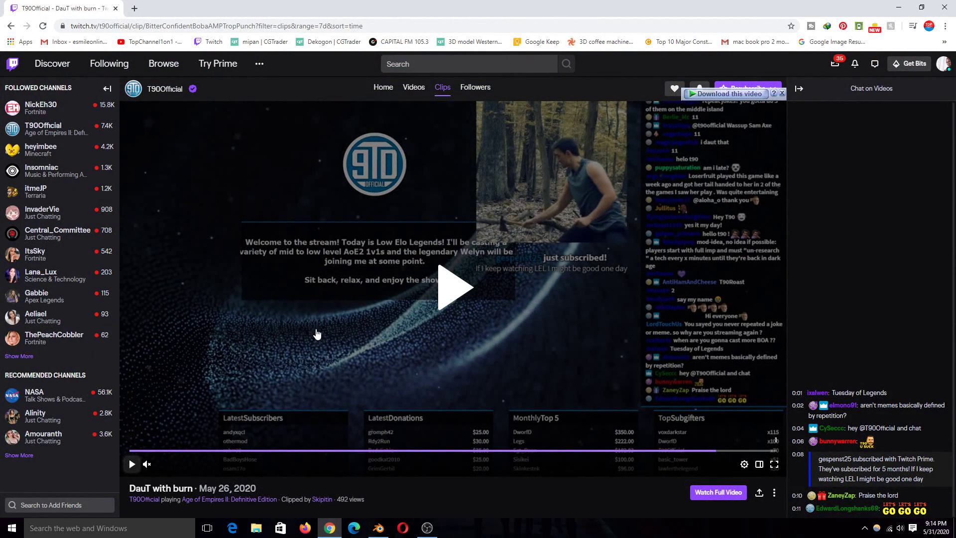
pyautogui.click(898, 7)
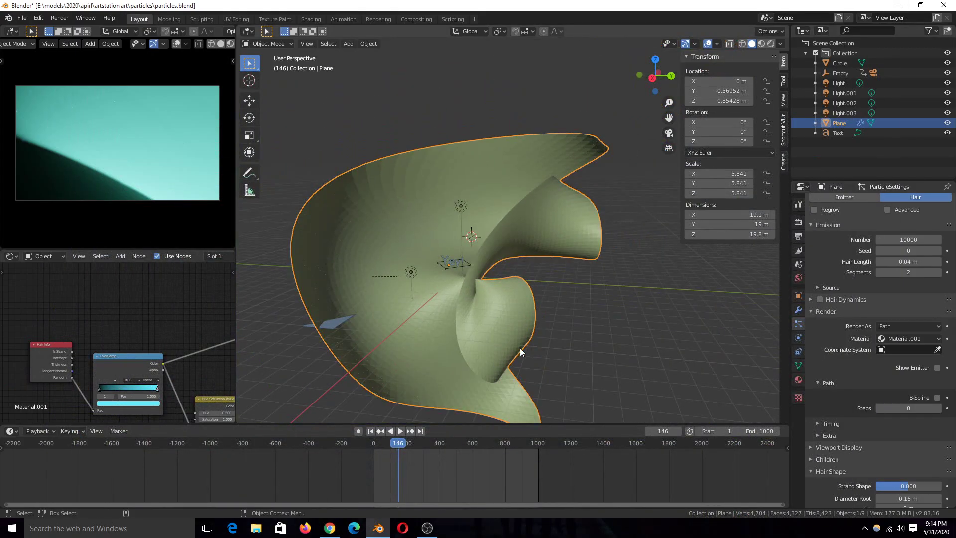
pyautogui.keyDown('shift'); pyautogui.moveTo(520, 348); pyautogui.dragTo(480, 355, button='middle'); pyautogui.keyUp('shift')
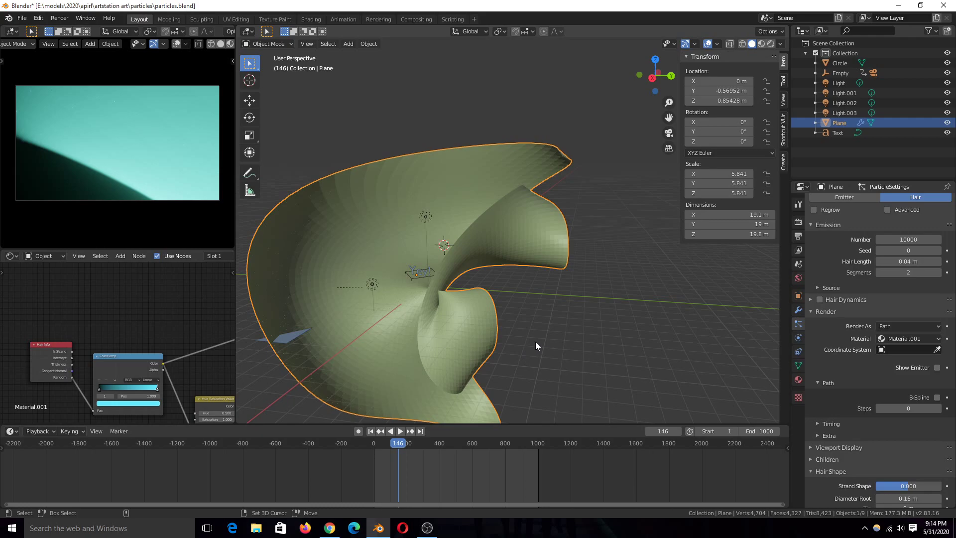
pyautogui.click(376, 529)
pyautogui.click(377, 529)
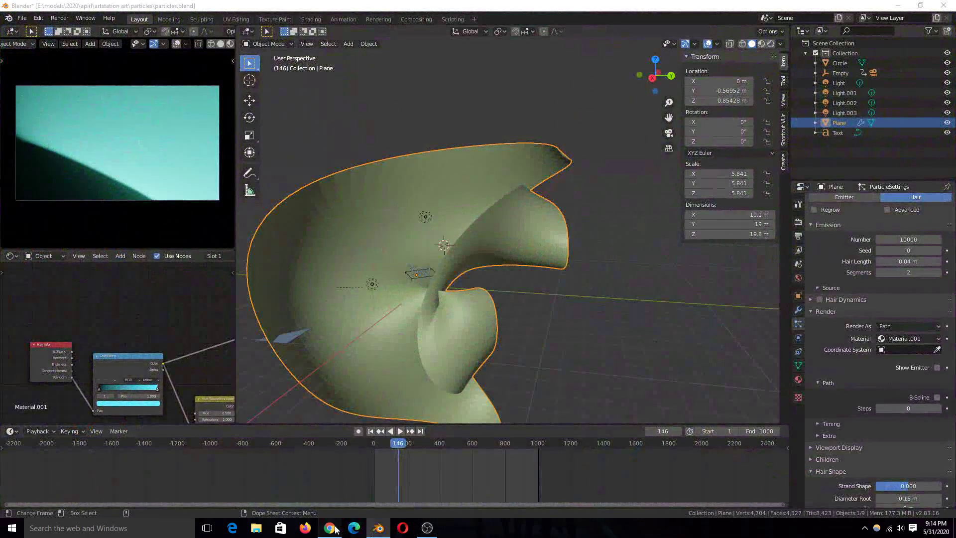
pyautogui.click(331, 528)
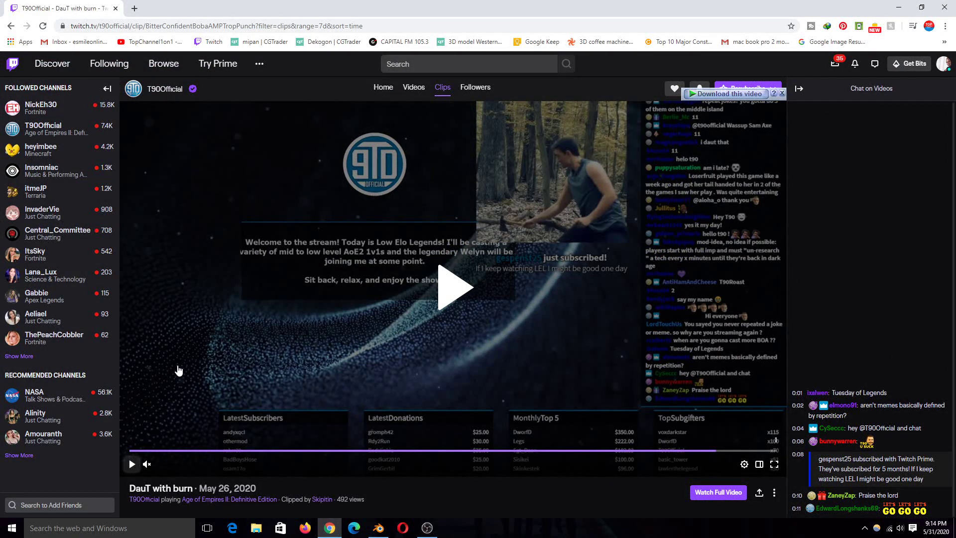
pyautogui.click(379, 528)
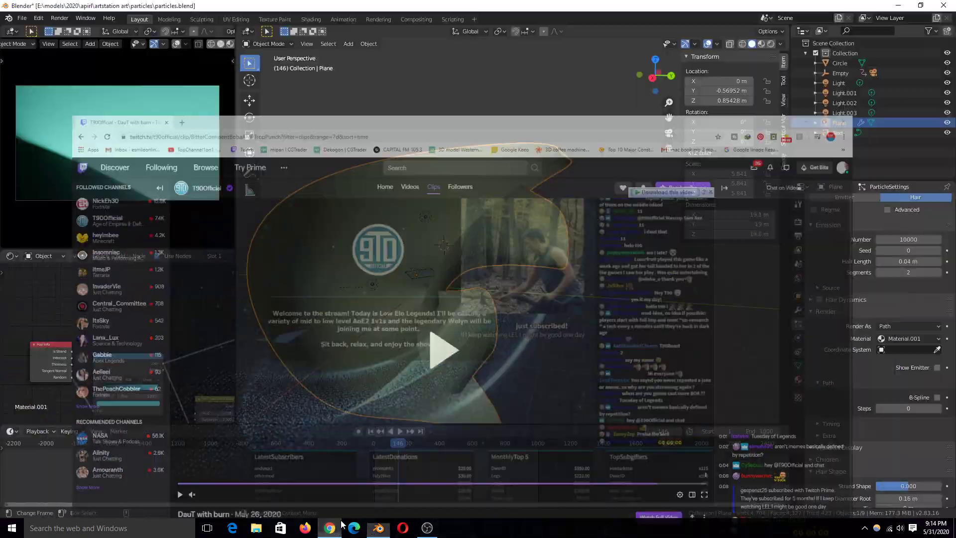
# - Examine the individual hair particles on the plane's surface up close, checking the mesh briefly in wireframe
pyautogui.moveTo(577, 283); pyautogui.dragTo(377, 375, button='middle')
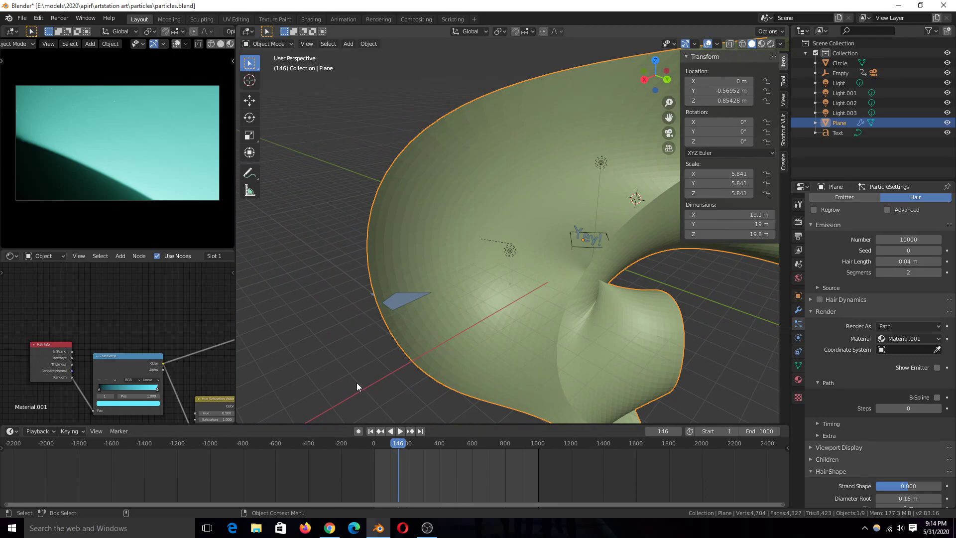
pyautogui.keyDown('shift'); pyautogui.moveTo(364, 363); pyautogui.dragTo(407, 354, button='middle'); pyautogui.keyUp('shift')
pyautogui.scroll(4, 407, 354)
pyautogui.press('z')
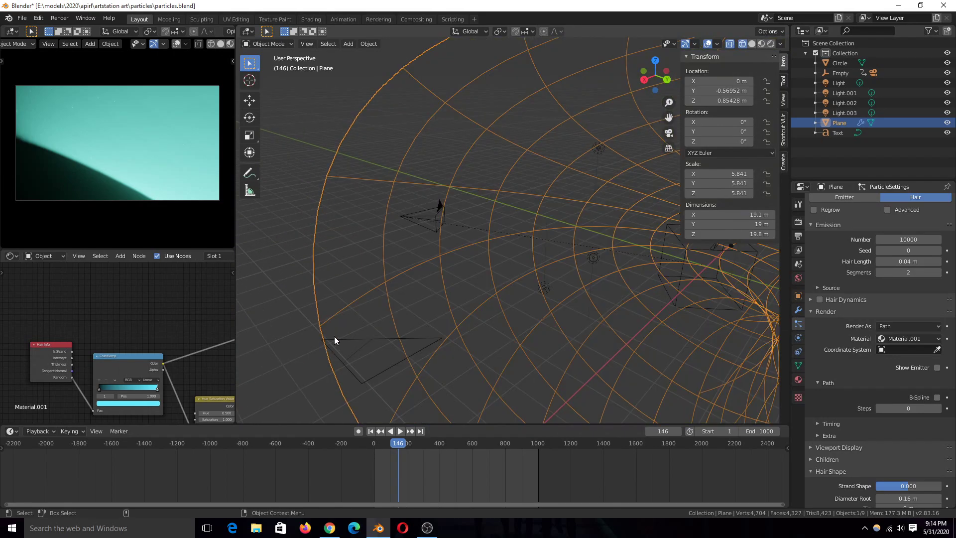
pyautogui.keyDown('shift'); pyautogui.moveTo(333, 336); pyautogui.dragTo(391, 328, button='middle'); pyautogui.keyUp('shift')
pyautogui.scroll(3, 391, 327)
pyautogui.press('z')
pyautogui.scroll(6, 542, 314)
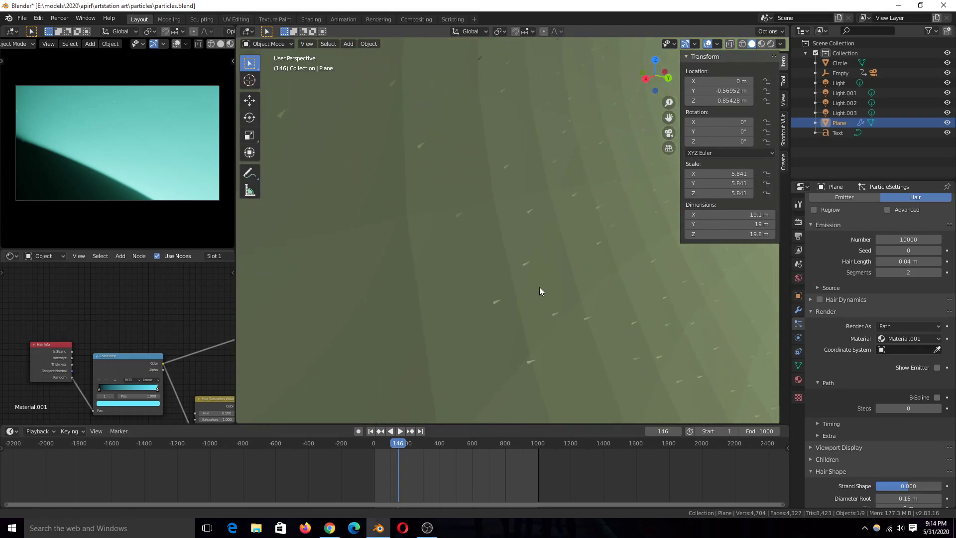
pyautogui.scroll(3, 539, 287)
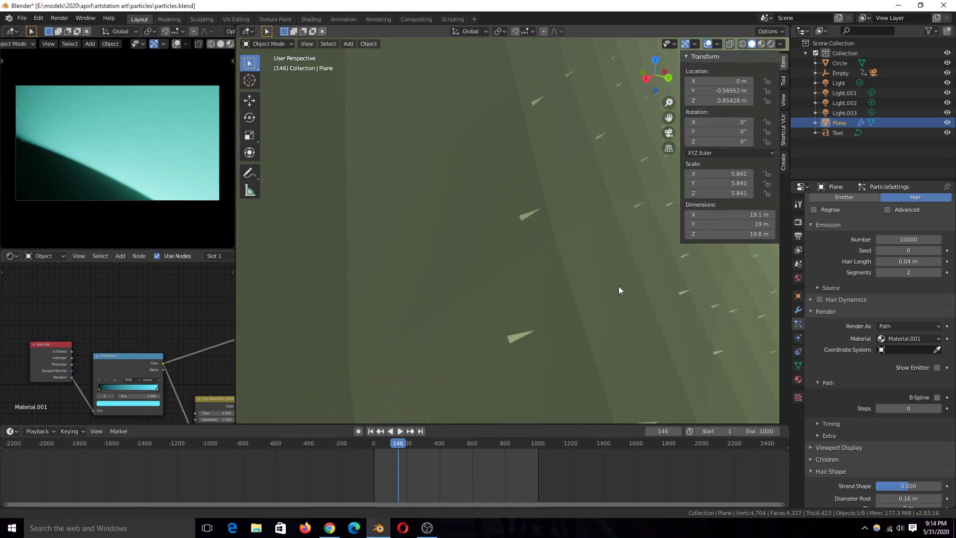
# - Try the Strand hair shape type in the Eevee render settings and switch back to Strip
pyautogui.click(797, 226)
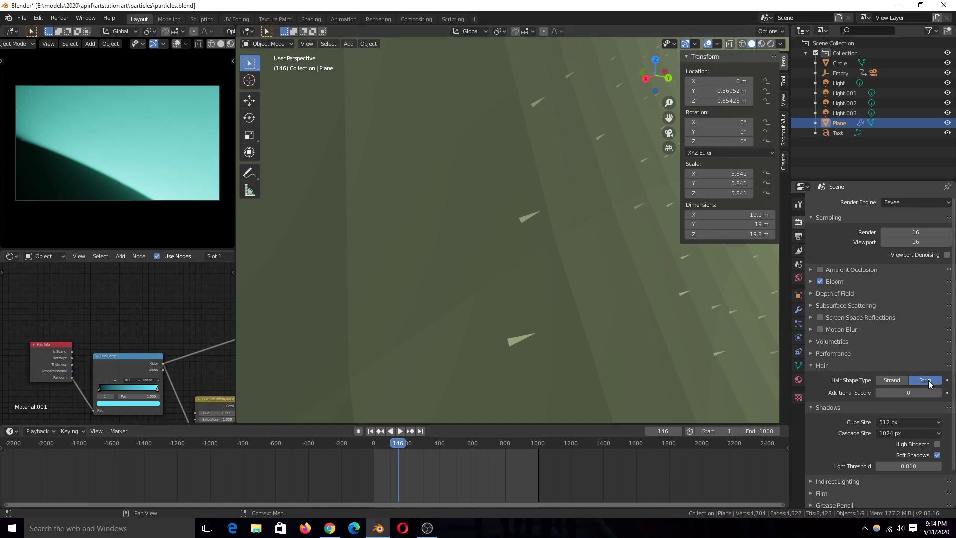
pyautogui.click(897, 379)
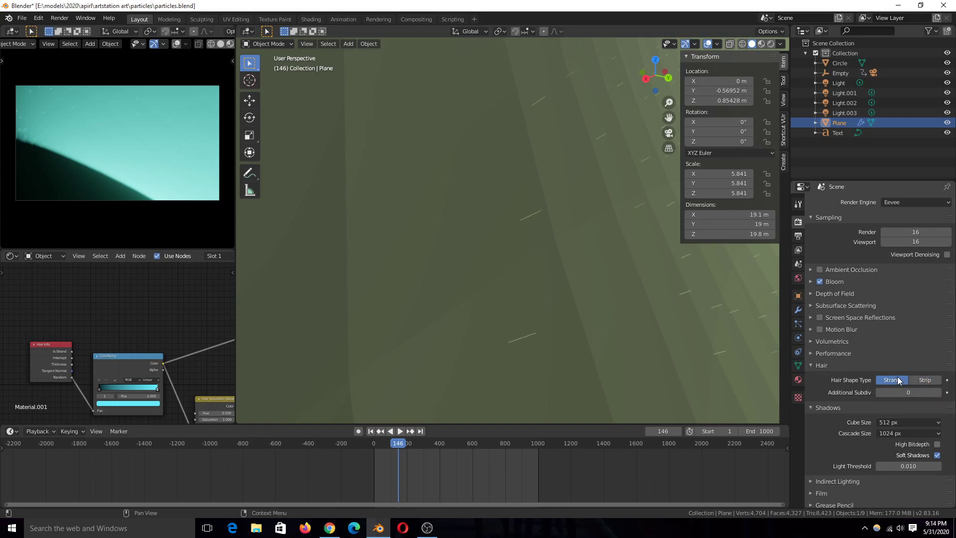
pyautogui.click(926, 380)
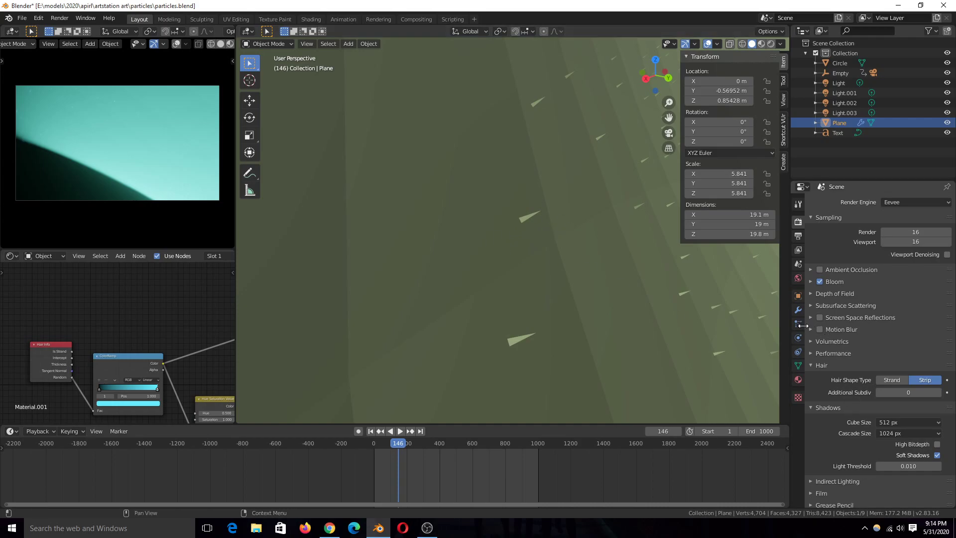
pyautogui.moveTo(531, 297)
pyautogui.mouseDown(button='middle')
pyautogui.moveTo(480, 299)
pyautogui.moveTo(504, 301)
pyautogui.mouseUp(button='middle')
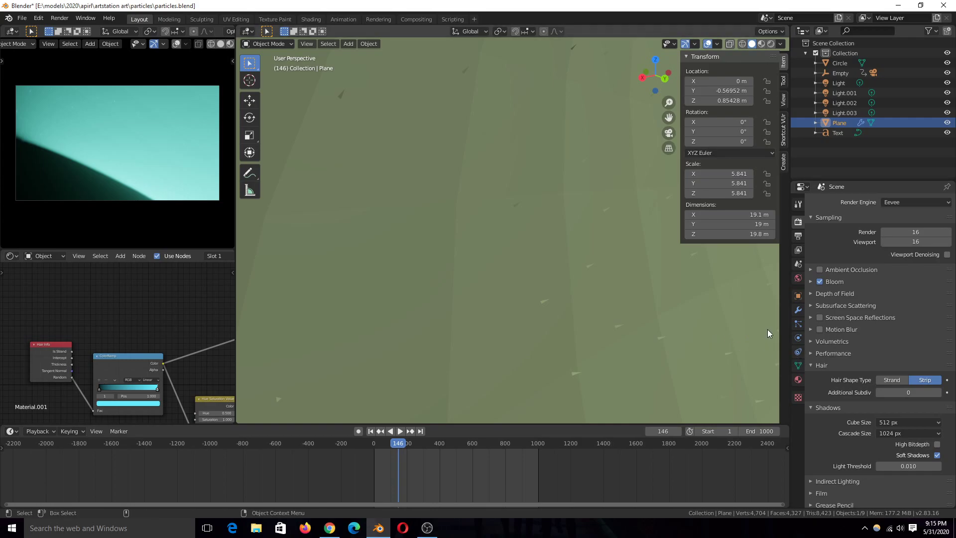
# - Set the plane's hair shape to a Diameter Root of 0.35 m and a Tip of 0.32 m
pyautogui.click(797, 324)
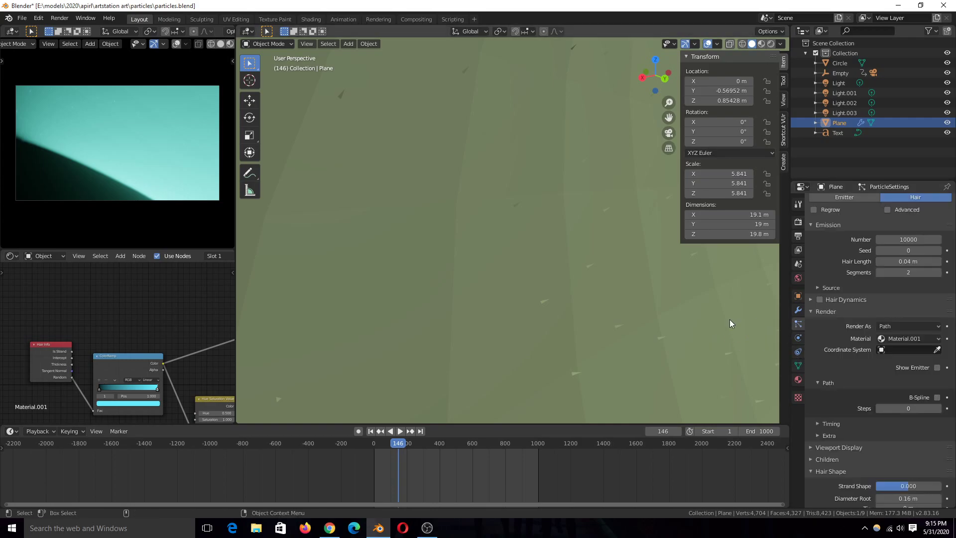
pyautogui.scroll(-5, 668, 356)
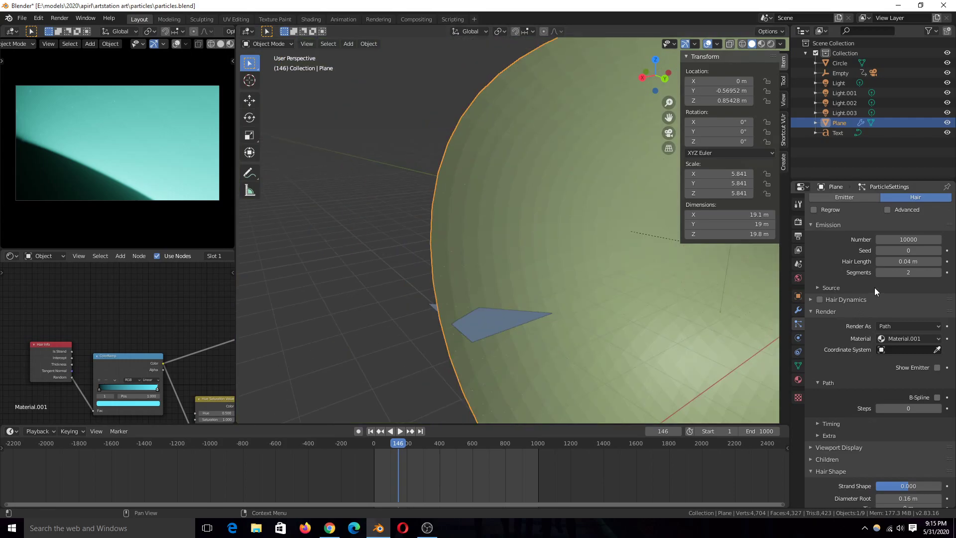
pyautogui.scroll(3, 886, 294)
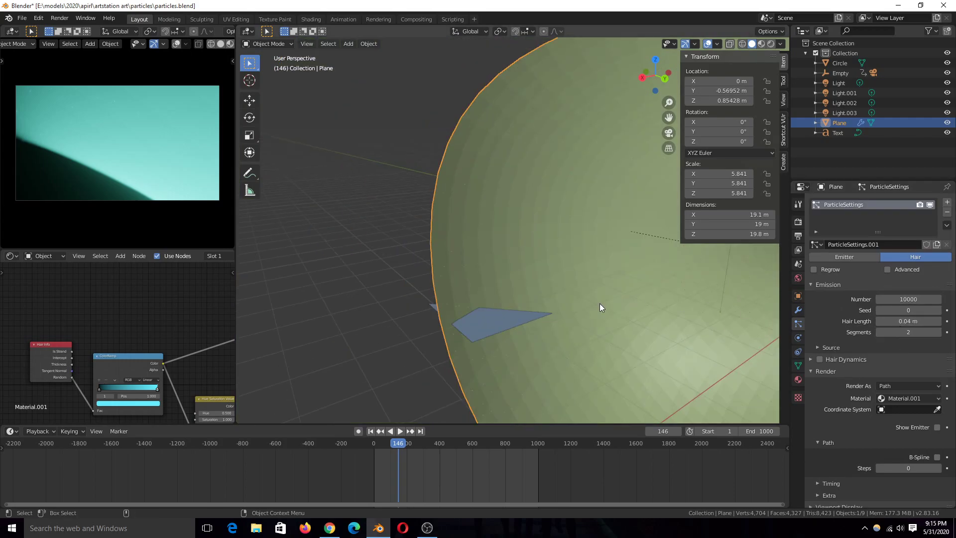
pyautogui.scroll(4, 437, 340)
pyautogui.scroll(-6, 877, 391)
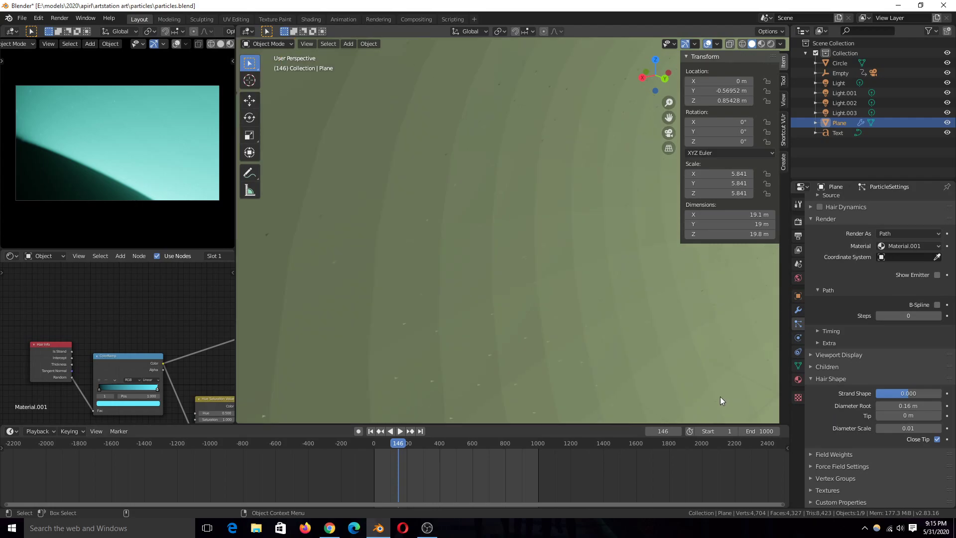
pyautogui.moveTo(569, 313); pyautogui.dragTo(547, 321, button='middle')
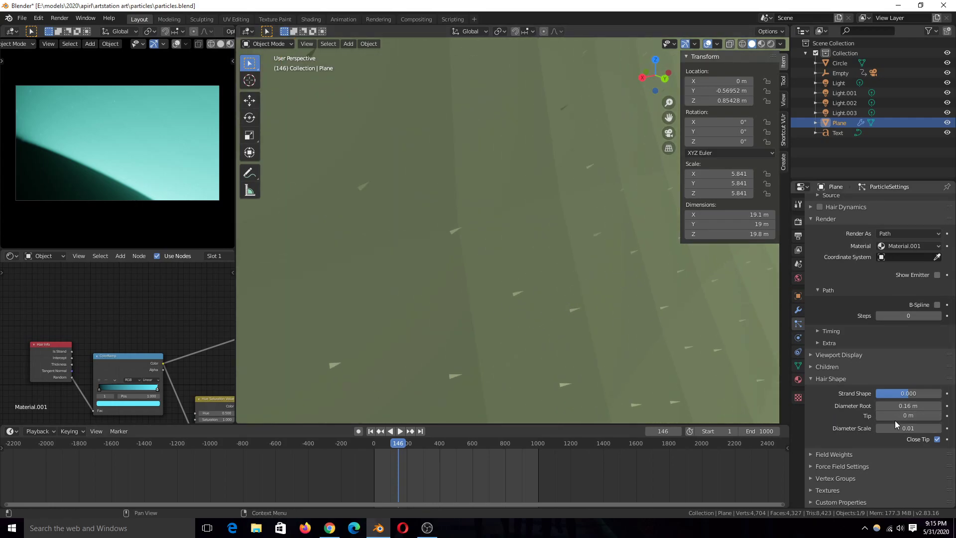
pyautogui.moveTo(908, 416)
pyautogui.mouseDown()
pyautogui.moveTo(924, 416)
pyautogui.moveTo(904, 416)
pyautogui.moveTo(920, 415)
pyautogui.moveTo(909, 405)
pyautogui.mouseUp()
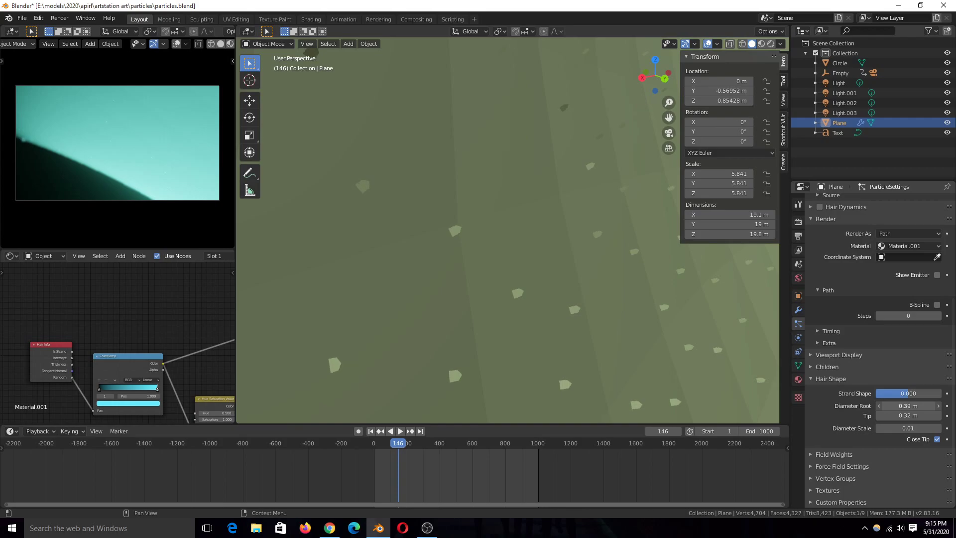
pyautogui.scroll(-5, 575, 247)
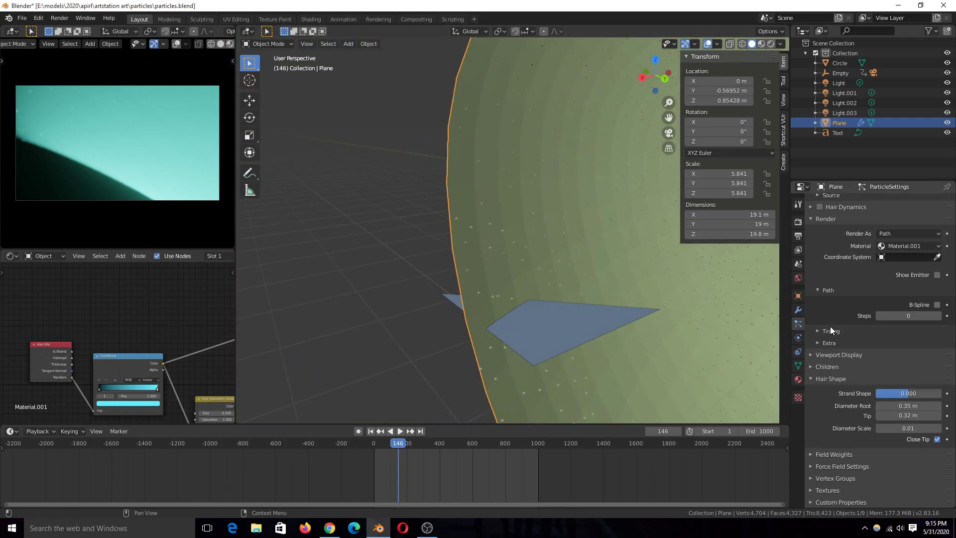
# - Turn off Display Instancer for the plane so only its particles show in the viewport, and save the file
pyautogui.click(798, 296)
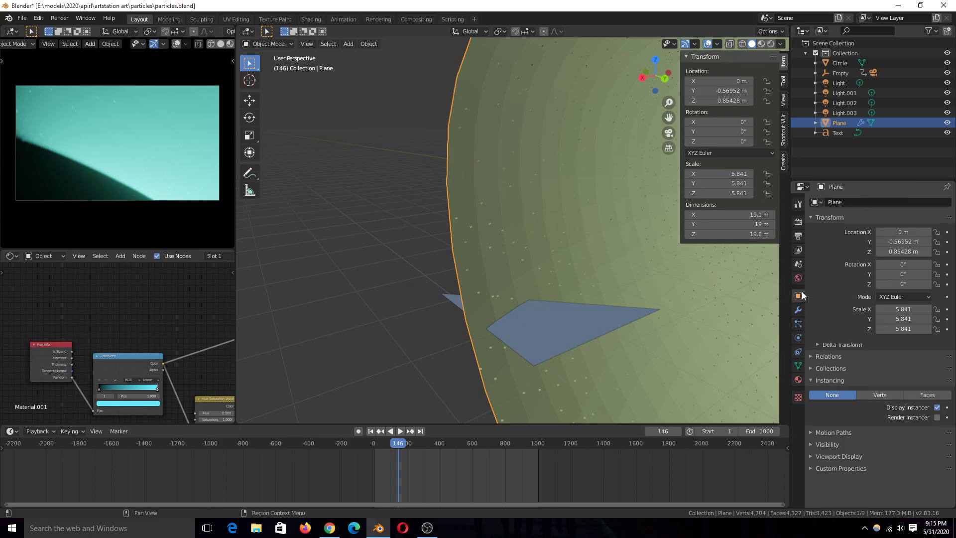
pyautogui.click(936, 407)
pyautogui.keyDown('shift'); pyautogui.moveTo(576, 312); pyautogui.dragTo(565, 306, button='middle'); pyautogui.keyUp('shift')
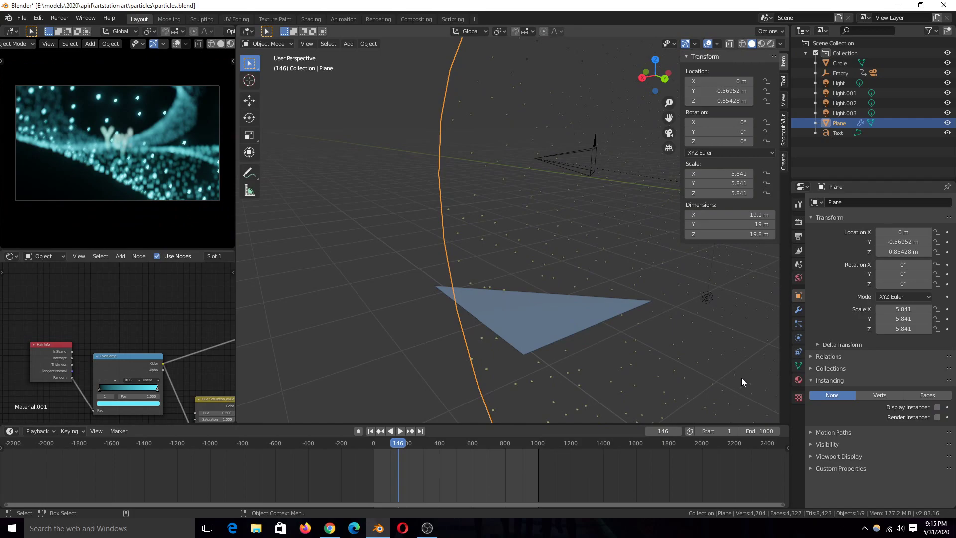
pyautogui.scroll(3, 690, 354)
pyautogui.click(798, 338)
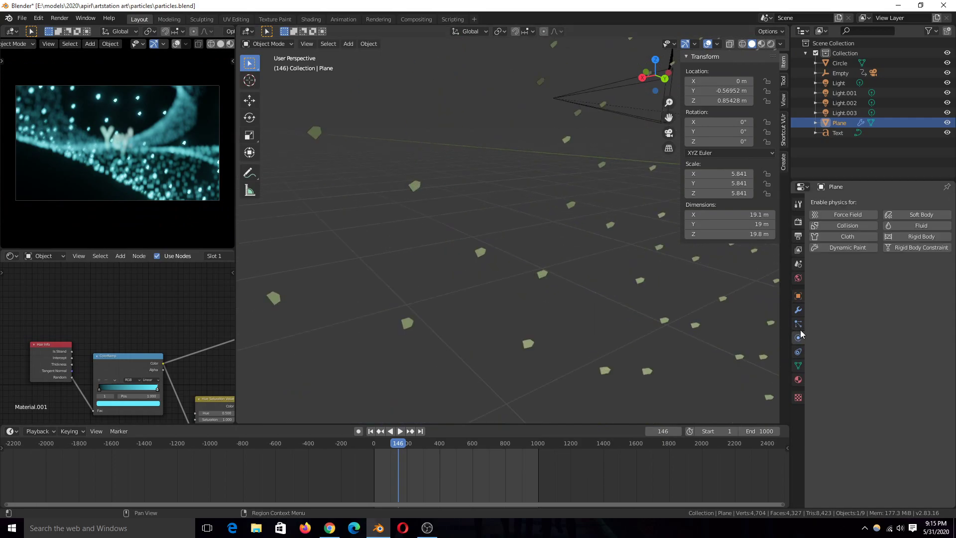
pyautogui.hotkey('ctrl', 's')
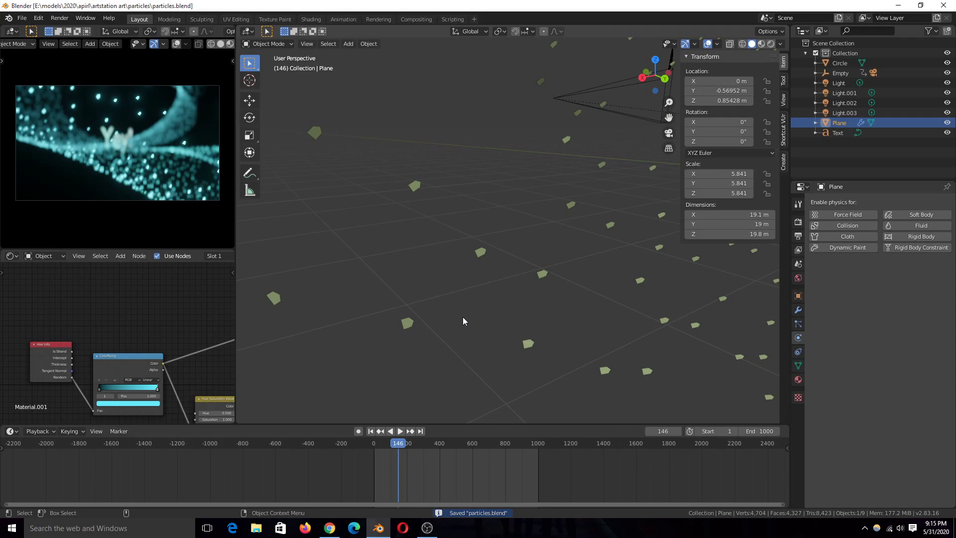
# - Move the triangular Circle object away from the particles, about 1.46 m in X and -1.23 m in Y, and scale it to 0.2
pyautogui.scroll(-5, 449, 282)
pyautogui.keyDown('shift'); pyautogui.moveTo(449, 282); pyautogui.dragTo(443, 293, button='middle'); pyautogui.keyUp('shift')
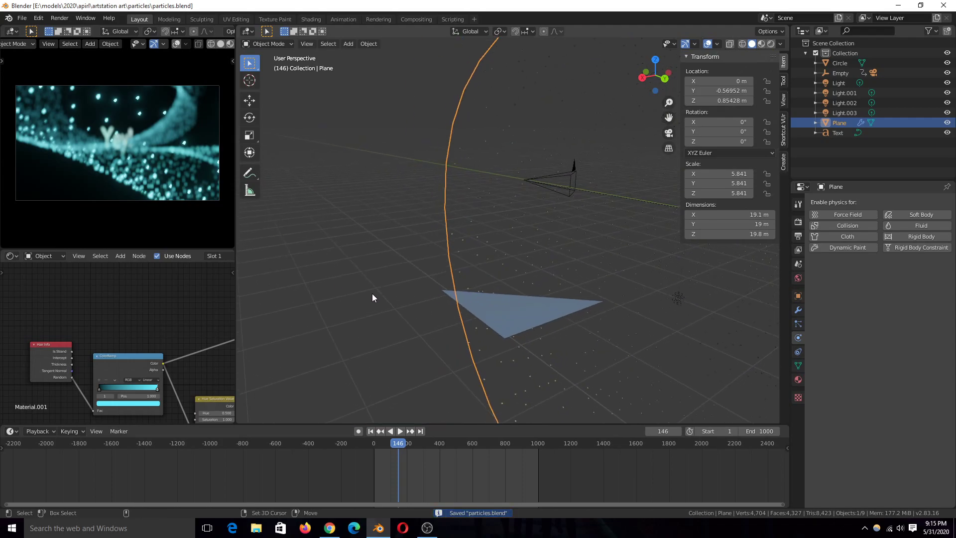
pyautogui.scroll(3, 396, 301)
pyautogui.scroll(-2, 396, 302)
pyautogui.click(487, 345)
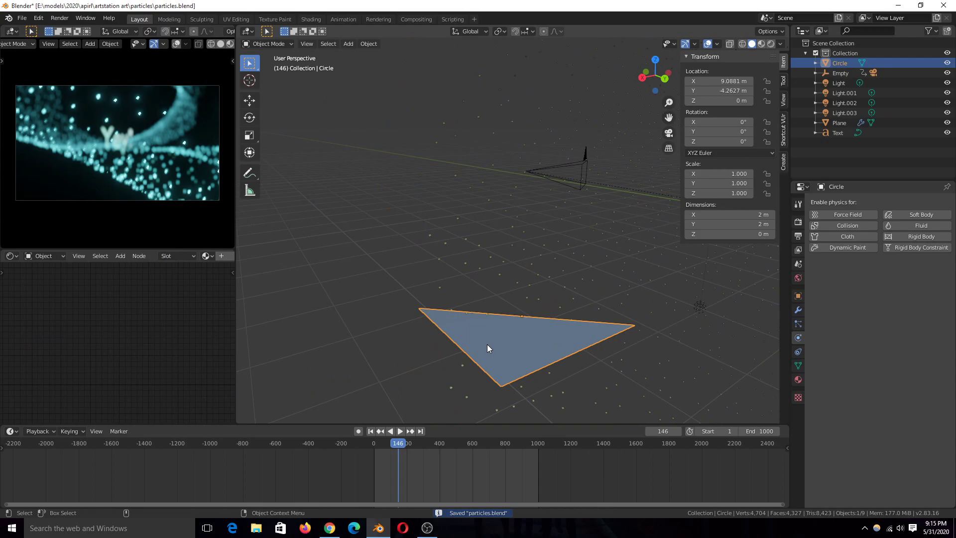
pyautogui.keyDown('shift'); pyautogui.moveTo(487, 345); pyautogui.dragTo(472, 345, button='middle'); pyautogui.keyUp('shift')
pyautogui.press('g')
pyautogui.click(402, 283)
pyautogui.press('s')
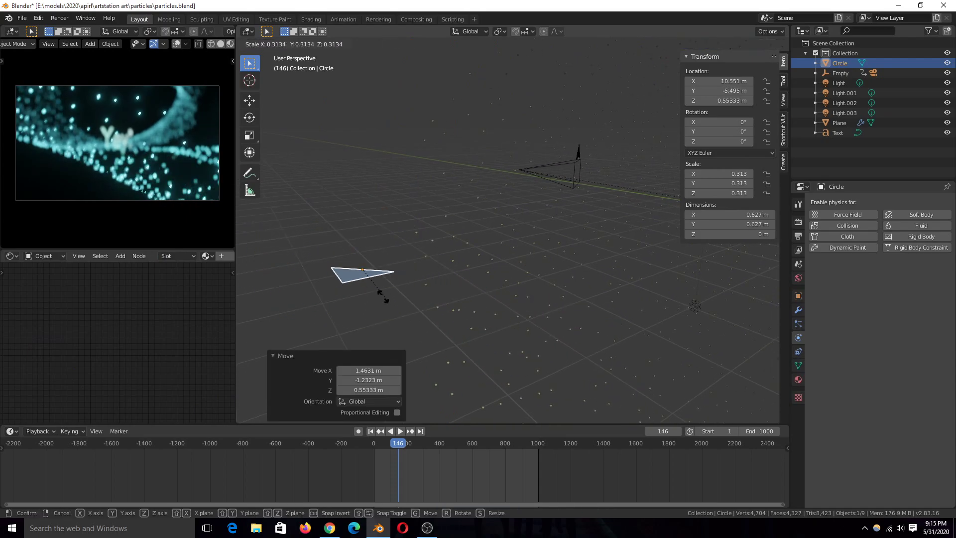
pyautogui.click(361, 292)
pyautogui.press('Tab')
pyautogui.press('Tab')
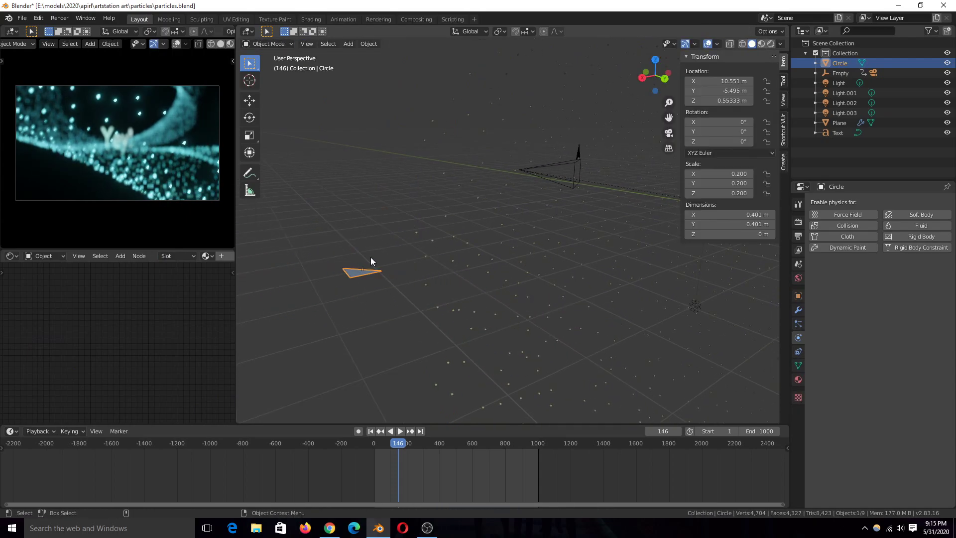
# - Set the plane's hair particles to render as Object, with the Circle triangle as the instance object
pyautogui.click(418, 244)
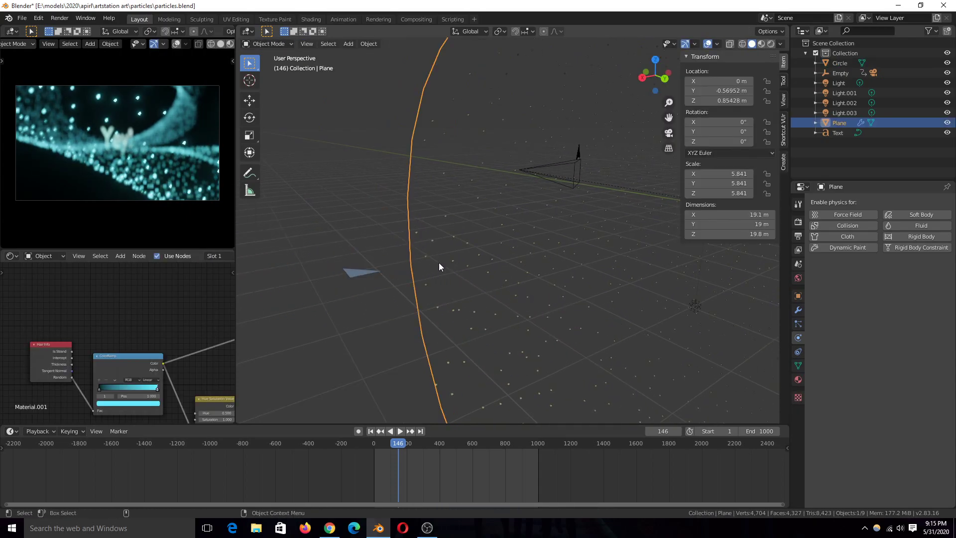
pyautogui.click(797, 324)
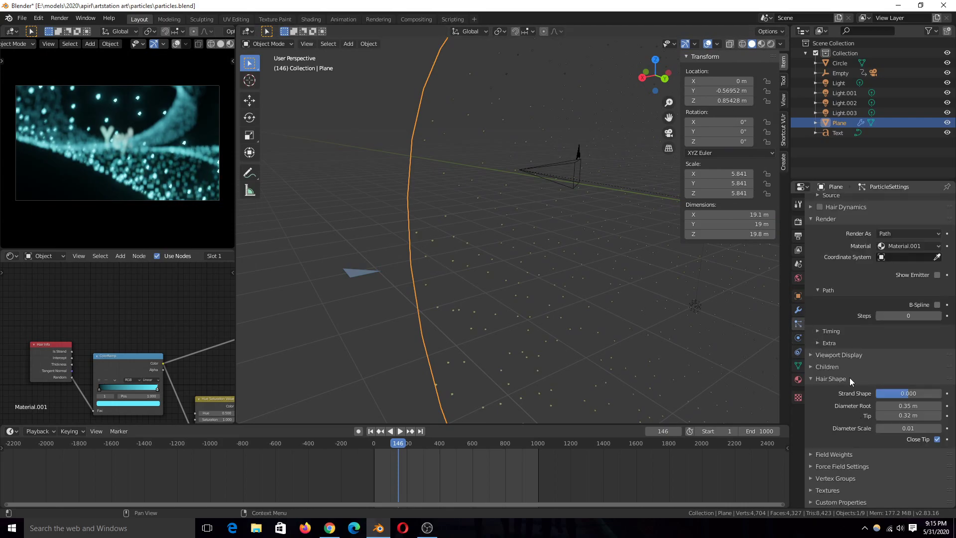
pyautogui.click(360, 272)
pyautogui.press('x')
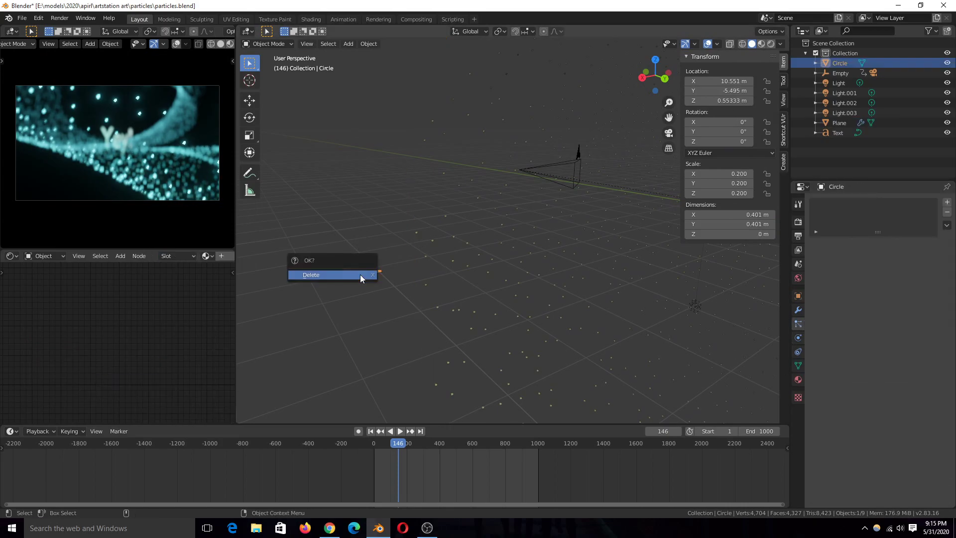
pyautogui.click(426, 245)
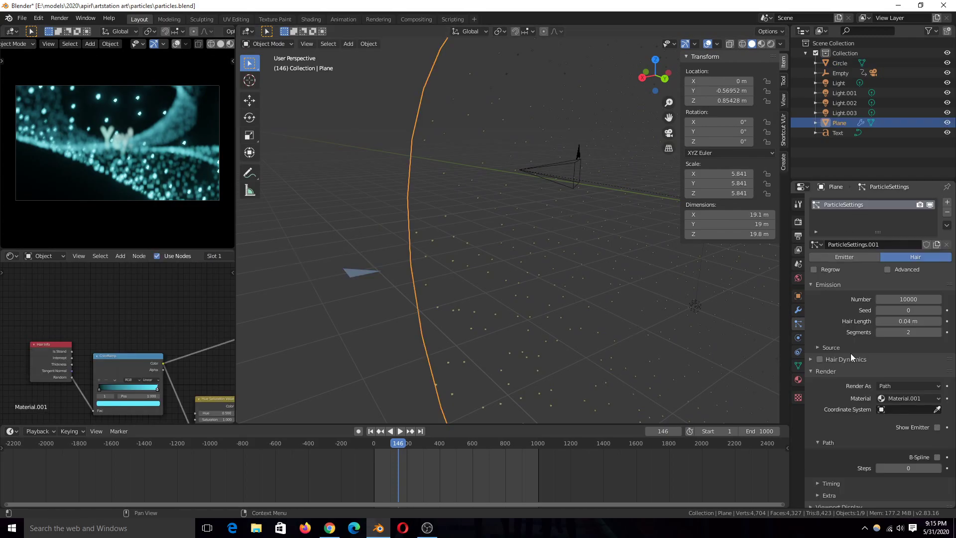
pyautogui.scroll(-4, 847, 359)
pyautogui.scroll(-3, 844, 367)
pyautogui.click(893, 246)
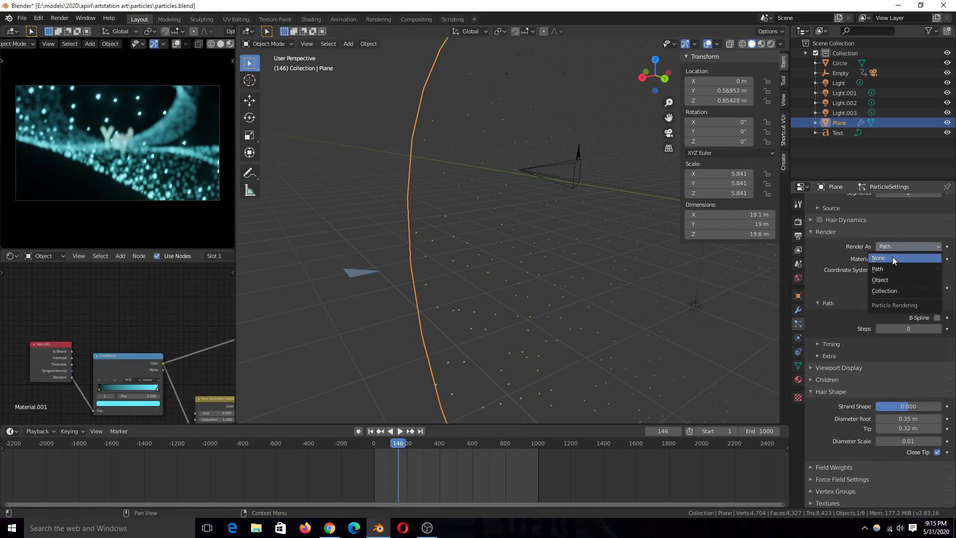
pyautogui.click(895, 281)
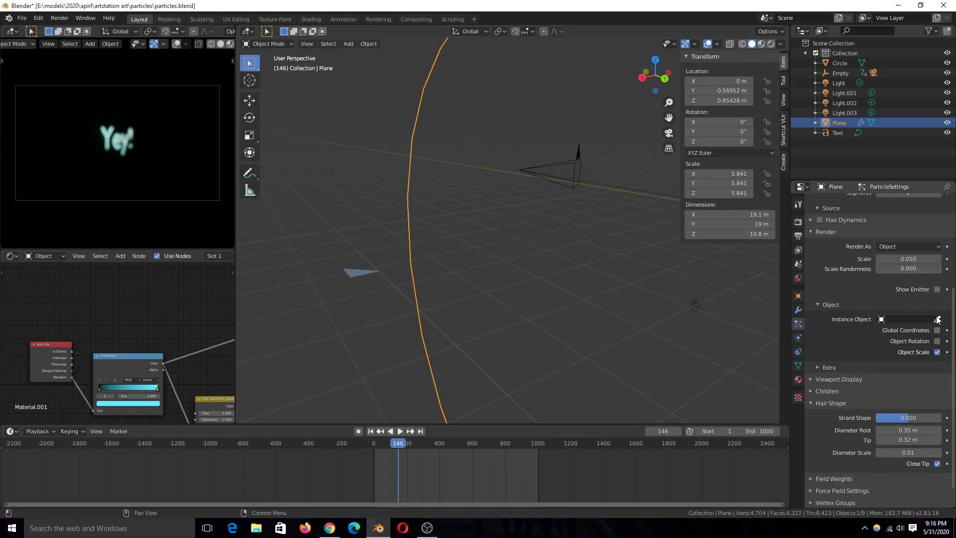
pyautogui.click(357, 267)
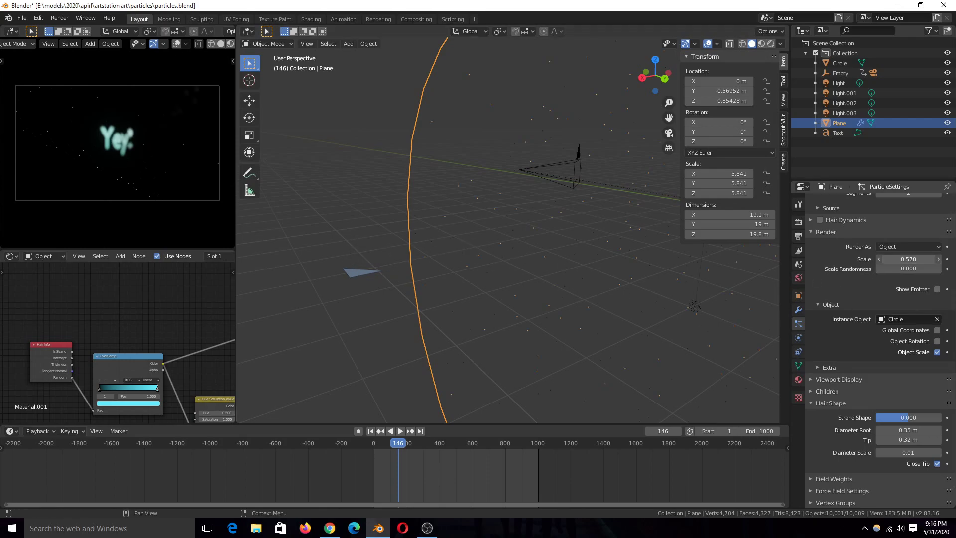
# - Raise the render scale of the instanced particles to 3.371
pyautogui.moveTo(908, 258); pyautogui.dragTo(935, 258)
pyautogui.moveTo(532, 261); pyautogui.dragTo(468, 267, button='middle')
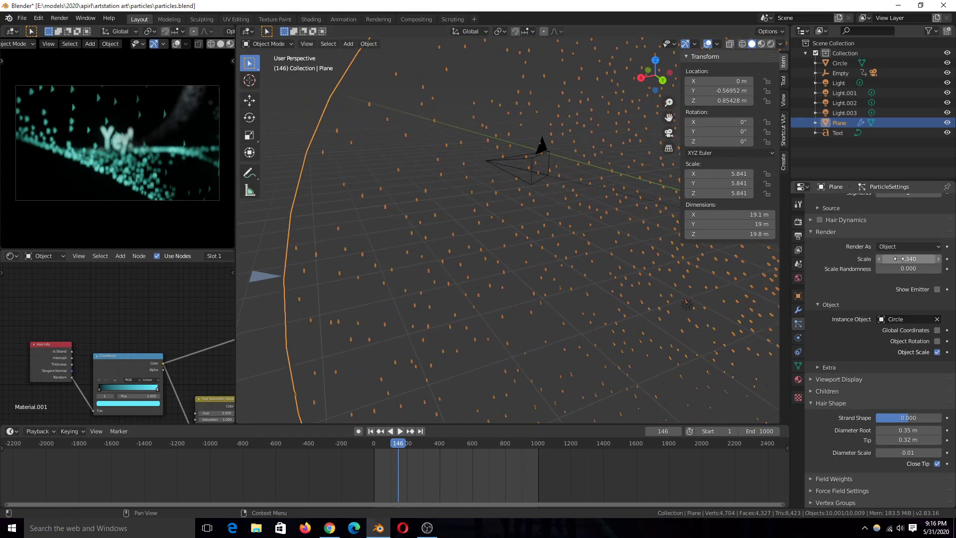
pyautogui.moveTo(898, 259); pyautogui.dragTo(902, 259)
pyautogui.moveTo(441, 225); pyautogui.dragTo(406, 225, button='middle')
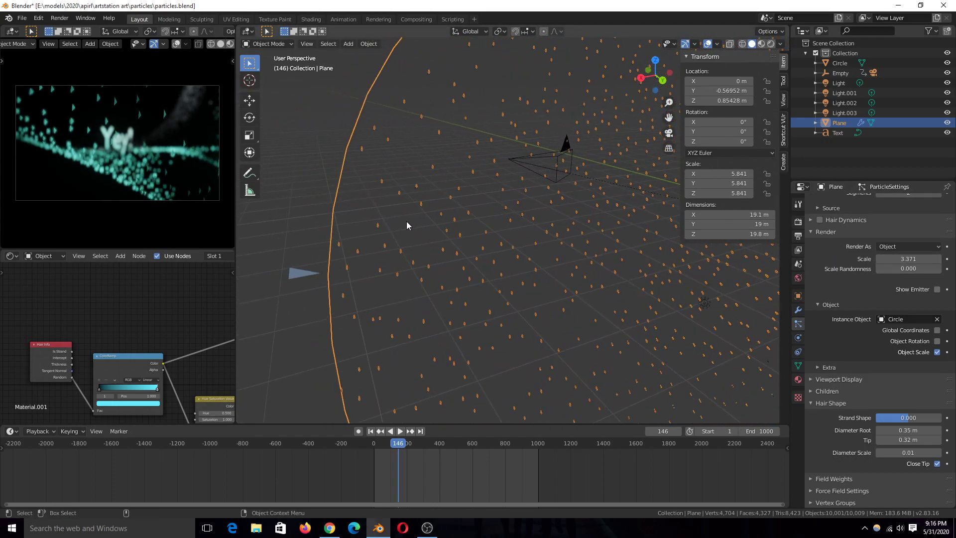
# - Subdivide the entire mesh of the triangular Circle object
pyautogui.keyDown('shift'); pyautogui.moveTo(438, 242); pyautogui.dragTo(485, 272, button='middle'); pyautogui.keyUp('shift')
pyautogui.scroll(3, 486, 273)
pyautogui.keyDown('shift'); pyautogui.moveTo(499, 315); pyautogui.dragTo(517, 292, button='middle'); pyautogui.keyUp('shift')
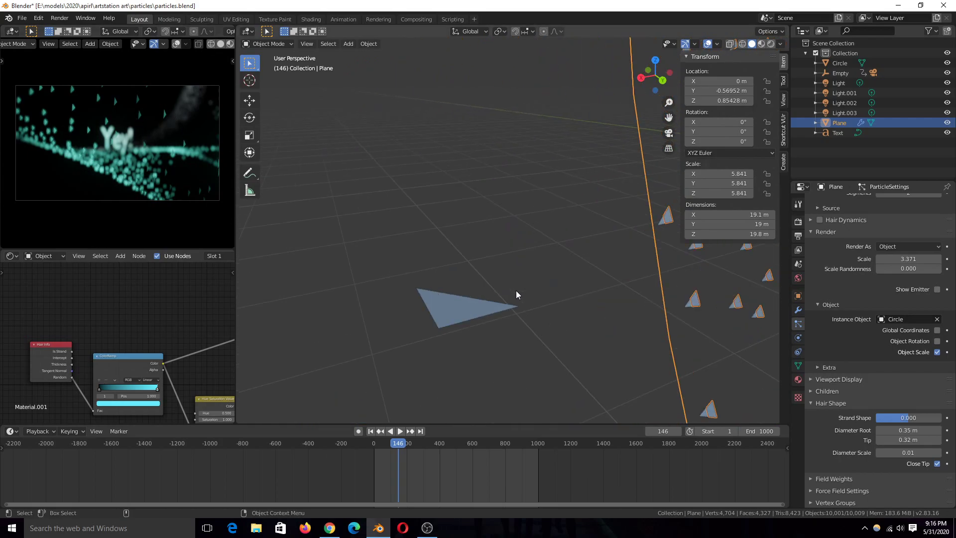
pyautogui.scroll(1, 516, 292)
pyautogui.click(427, 342)
pyautogui.press('Tab')
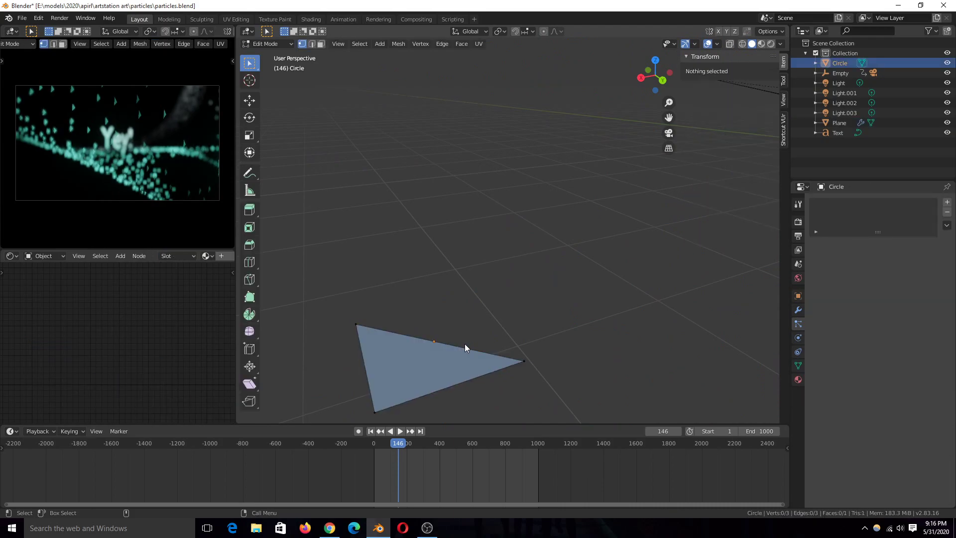
pyautogui.press('a')
pyautogui.rightClick(395, 347)
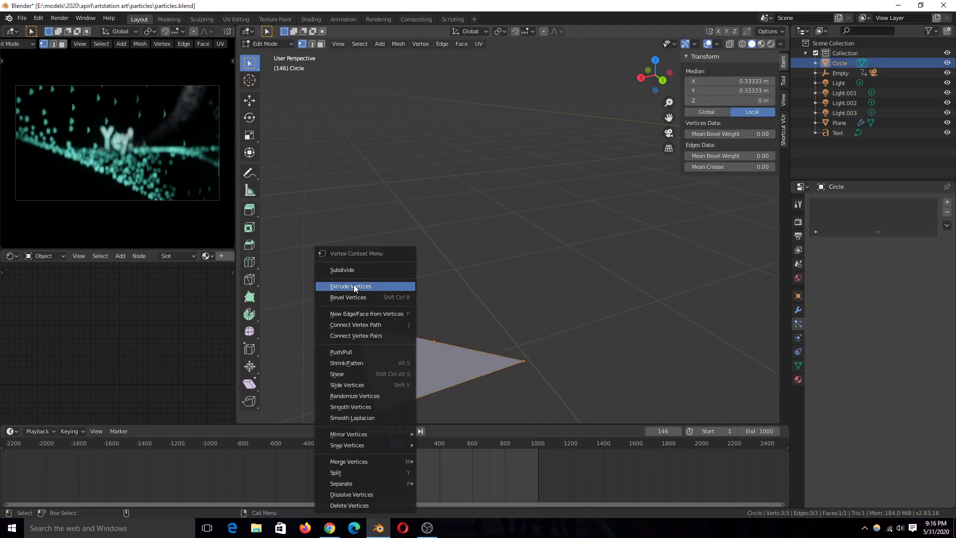
pyautogui.click(363, 269)
# - Scale the three edge-midpoint vertices of the Circle outward to form a rough hexagon, and return to Object Mode
pyautogui.moveTo(493, 303)
pyautogui.keyDown('shift'); pyautogui.mouseDown(button='middle')
pyautogui.moveTo(559, 264)
pyautogui.moveTo(491, 304)
pyautogui.mouseUp(button='middle'); pyautogui.keyUp('shift')
pyautogui.click(515, 280)
pyautogui.keyDown('shift'); pyautogui.click(566, 266); pyautogui.keyUp('shift')
pyautogui.keyDown('shift'); pyautogui.click(610, 297); pyautogui.keyUp('shift')
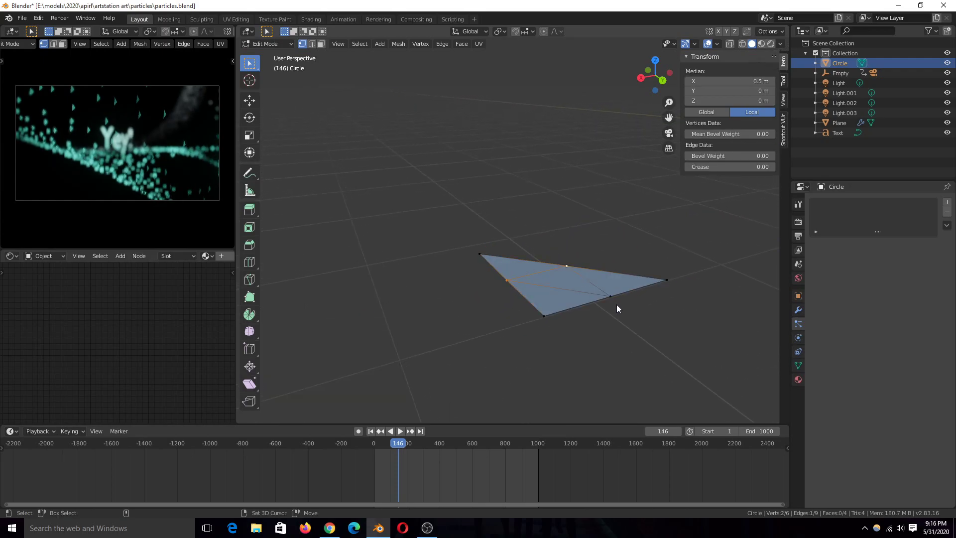
pyautogui.hotkey('shift', 'alt', 's')
pyautogui.press('s')
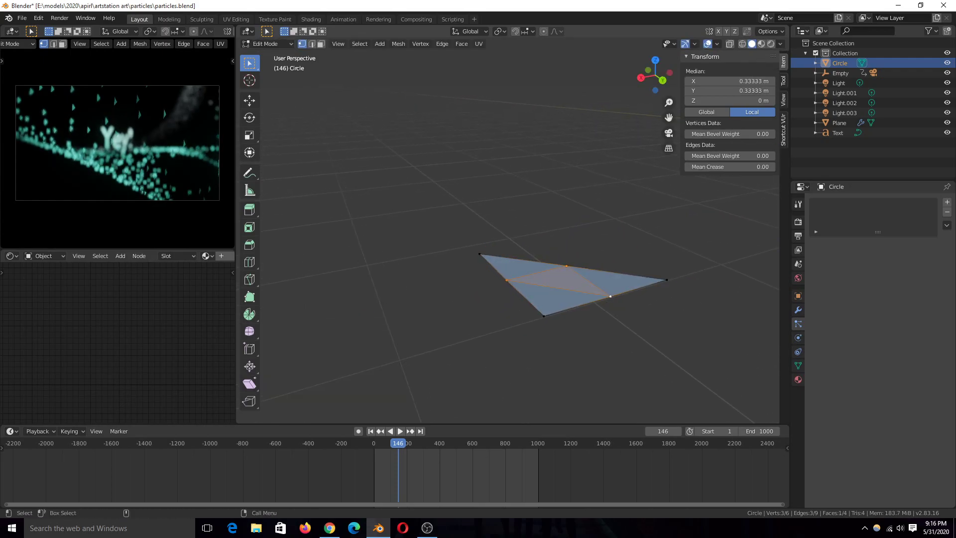
pyautogui.click(681, 322)
pyautogui.press('Tab')
pyautogui.scroll(-7, 657, 303)
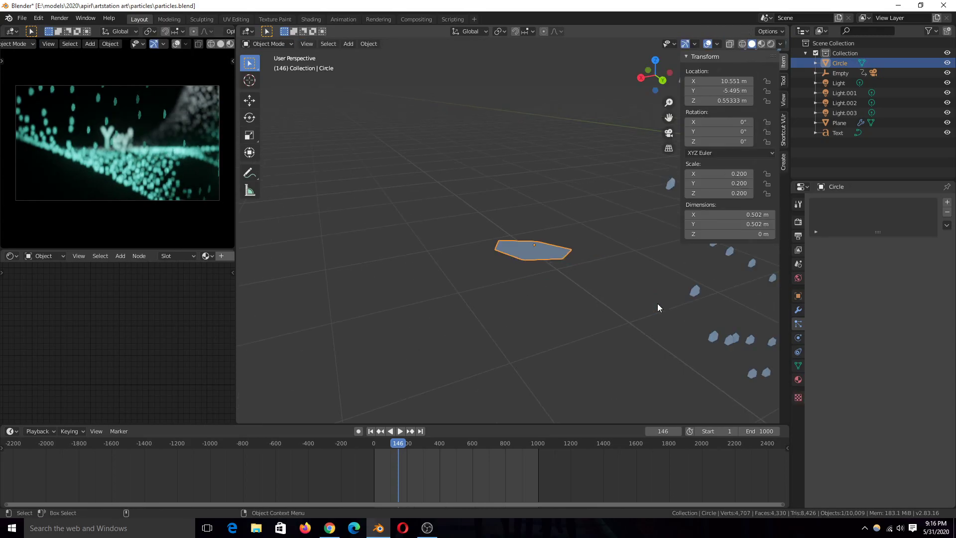
# - Play the animation with the hexagon instances and examine how they follow the deformed plane
pyautogui.keyDown('shift'); pyautogui.moveTo(640, 268); pyautogui.dragTo(548, 294, button='middle'); pyautogui.keyUp('shift')
pyautogui.press('space')
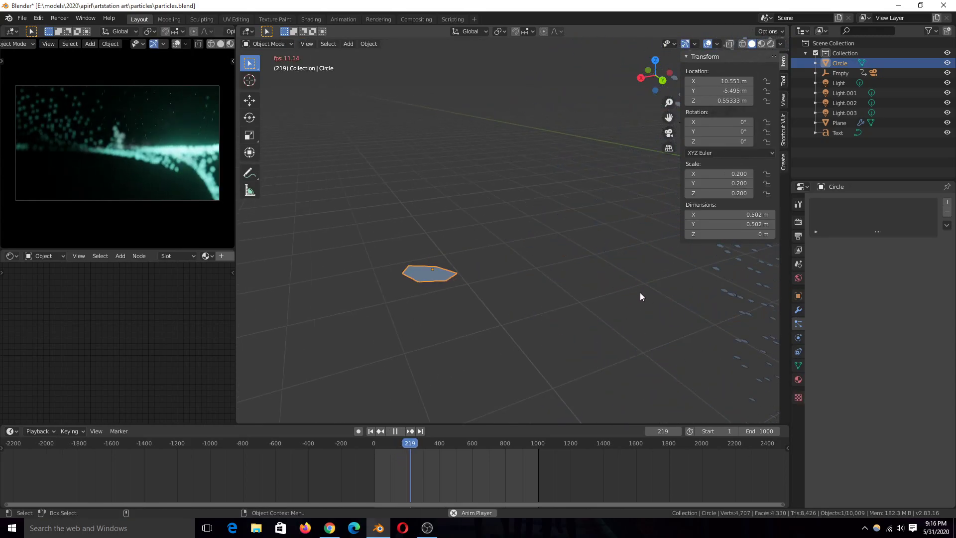
pyautogui.press('space')
pyautogui.keyDown('shift'); pyautogui.moveTo(640, 292); pyautogui.dragTo(435, 288, button='middle'); pyautogui.keyUp('shift')
pyautogui.scroll(-6, 435, 288)
pyautogui.click(503, 255)
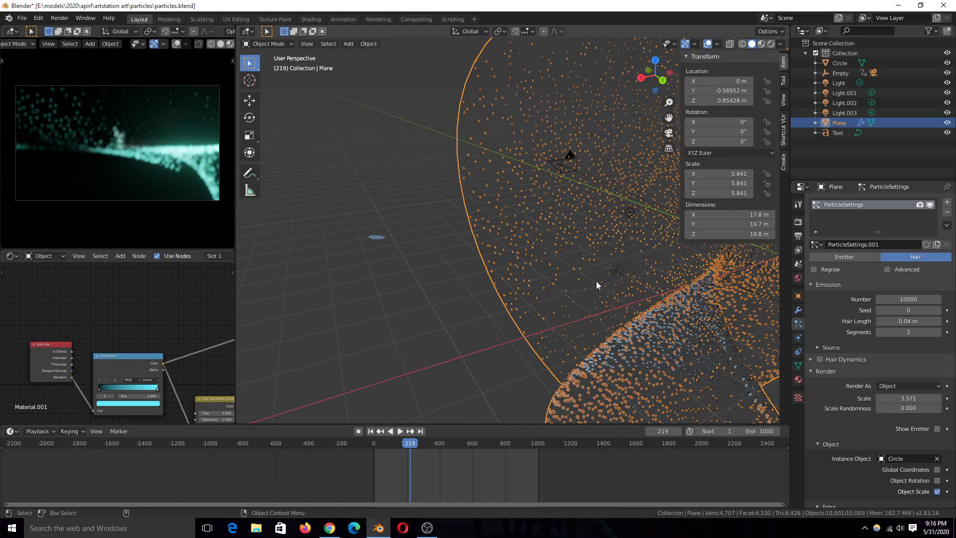
pyautogui.moveTo(596, 281); pyautogui.dragTo(473, 298, button='middle')
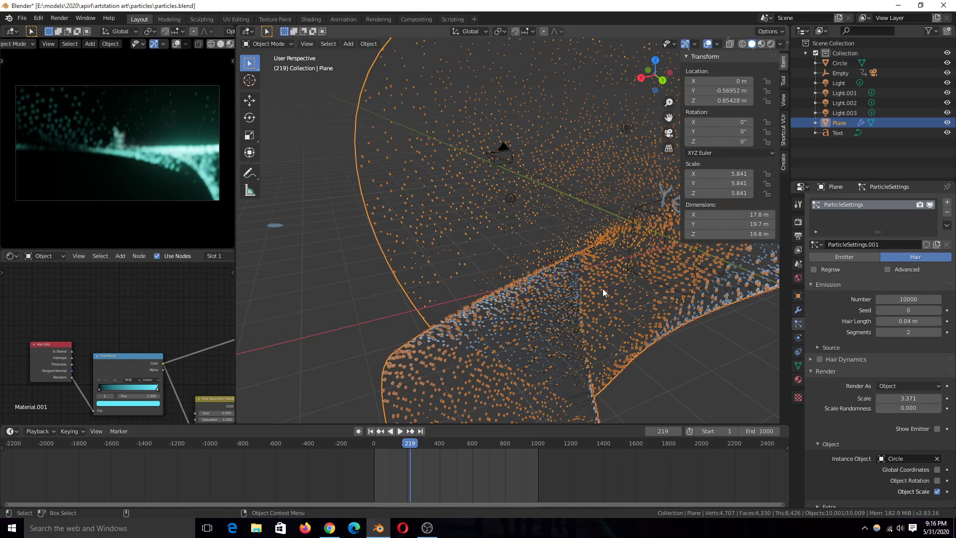
pyautogui.press('space')
pyautogui.press('space')
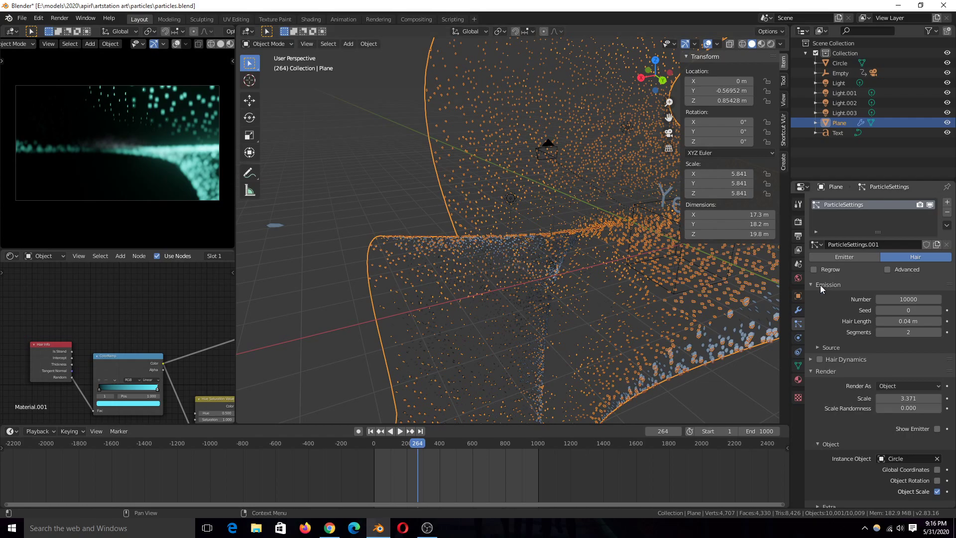
# - Set the plane's particles to render as Path and play the animation to check the frame rate
pyautogui.scroll(-1, 891, 351)
pyautogui.scroll(-4, 886, 360)
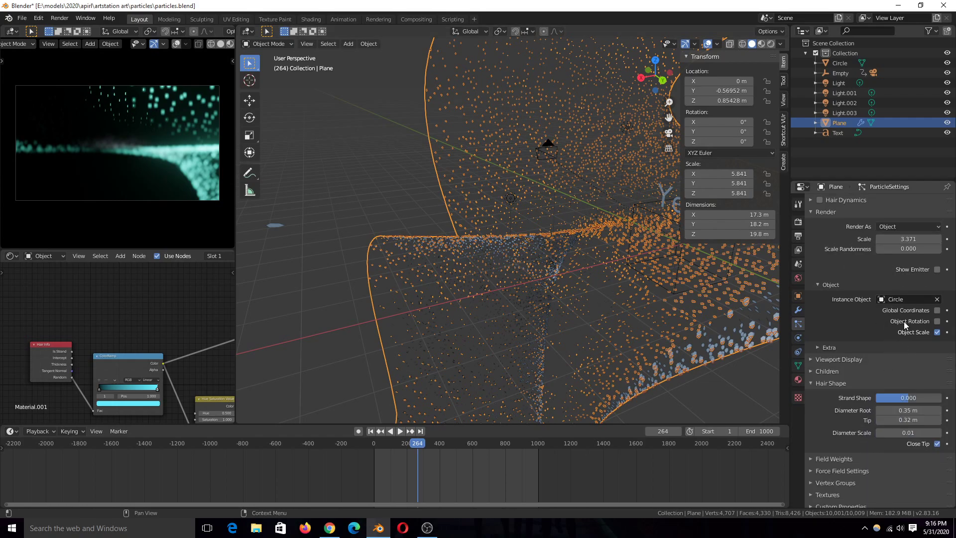
pyautogui.click(915, 285)
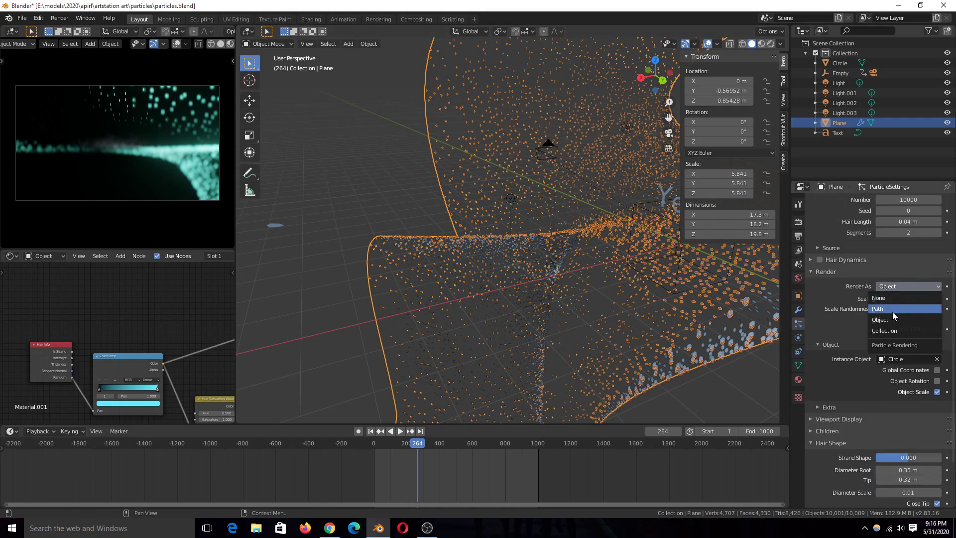
pyautogui.click(892, 312)
pyautogui.press('space')
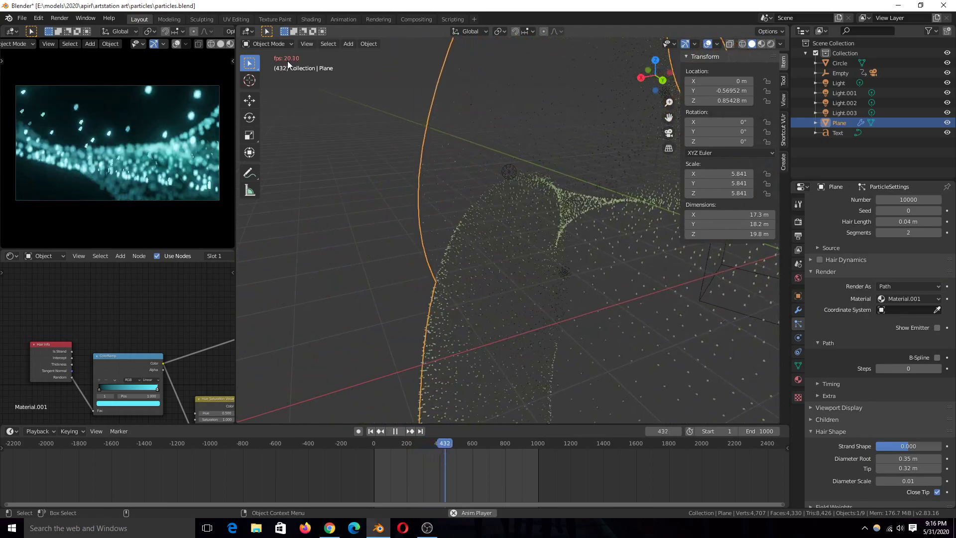
pyautogui.press('Escape')
# - Switch the plane's particles back to Object rendering and play the animation to compare the frame rate
pyautogui.click(885, 287)
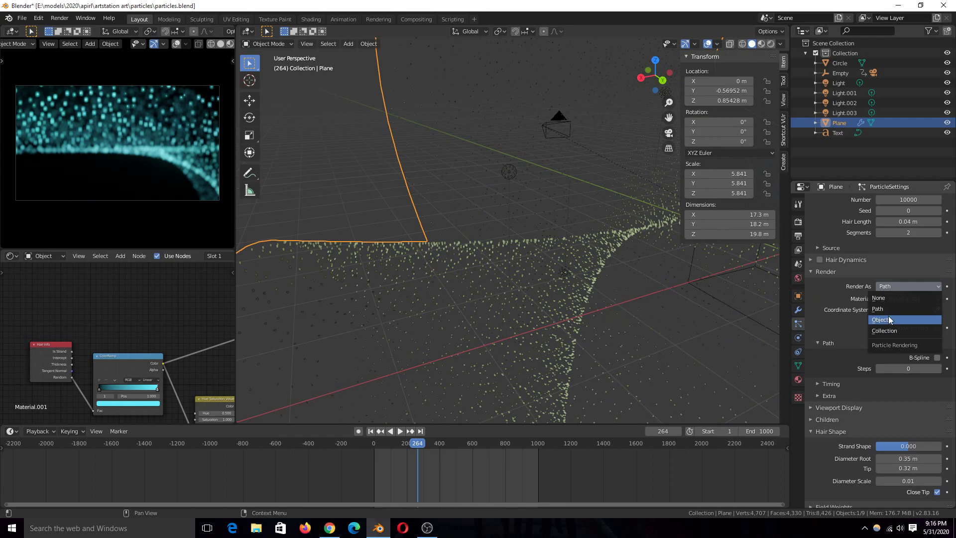
pyautogui.click(879, 298)
pyautogui.click(876, 319)
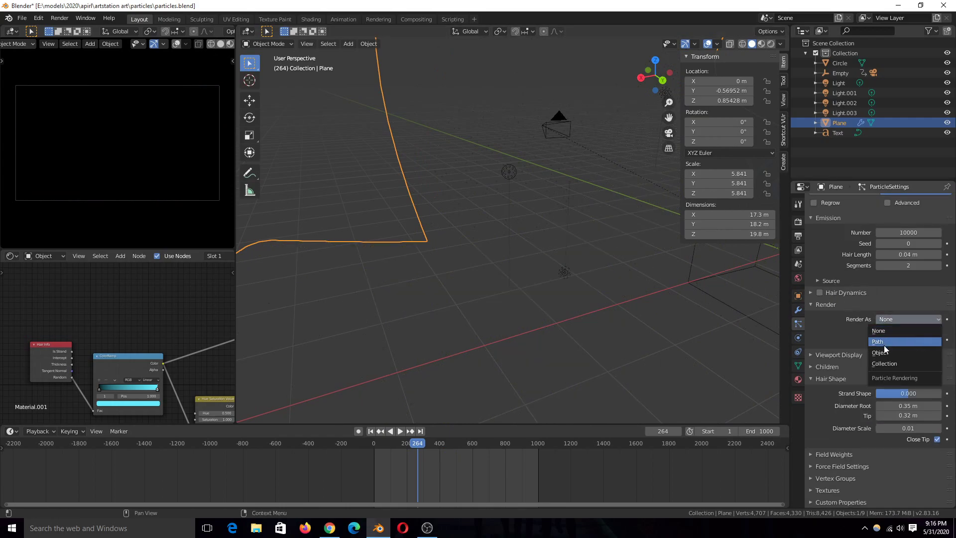
pyautogui.click(884, 351)
pyautogui.press('space')
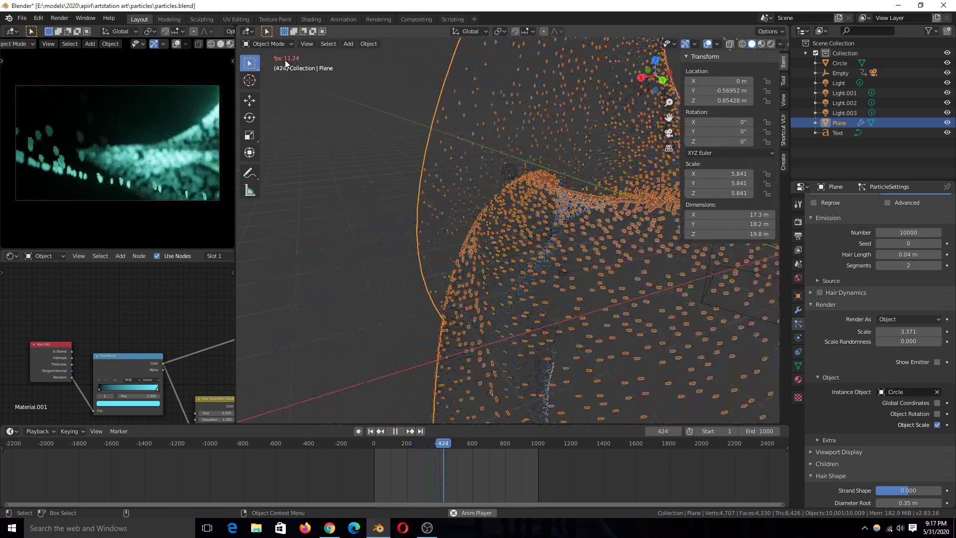
pyautogui.press('space')
# - Return the particle rendering to Path, play the animation to recheck the frame rate, and save the file
pyautogui.click(894, 320)
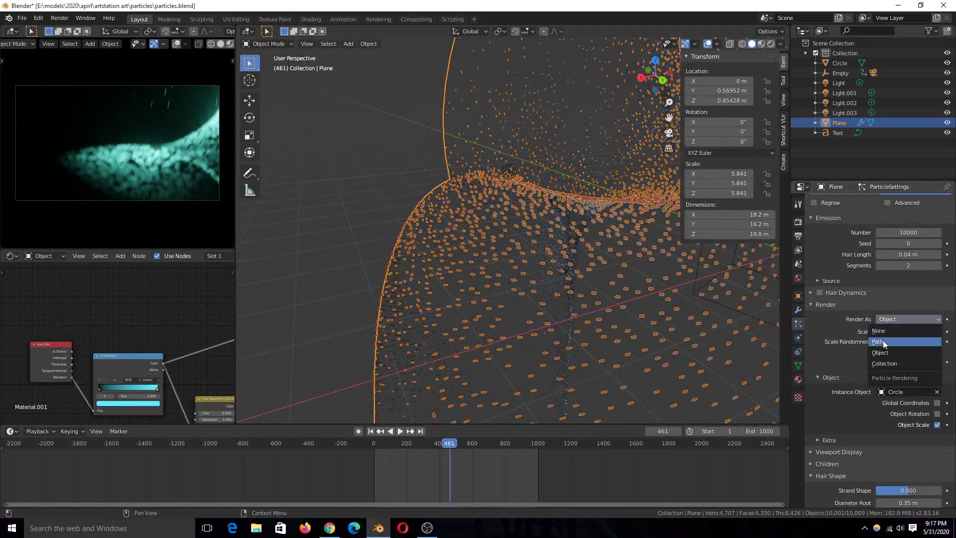
pyautogui.click(889, 342)
pyautogui.press('space')
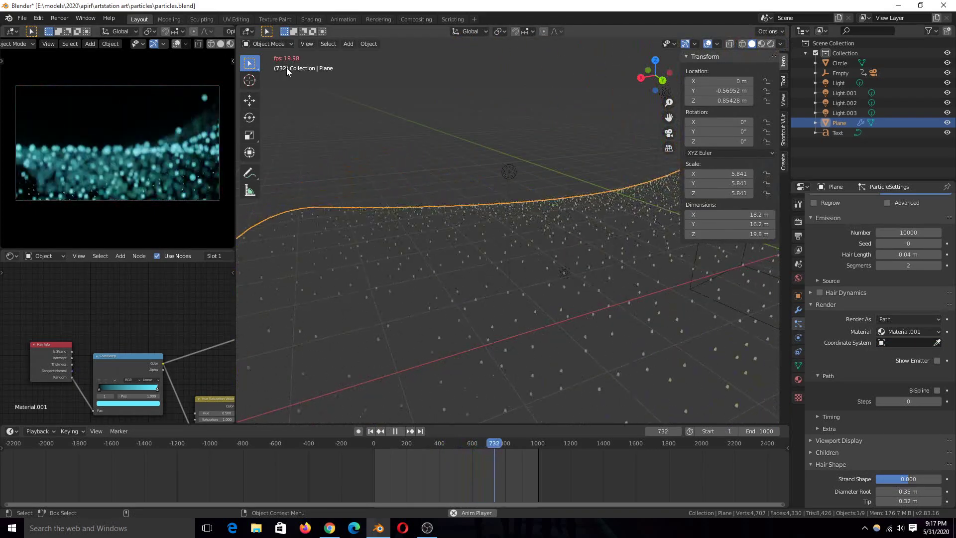
pyautogui.moveTo(575, 256); pyautogui.dragTo(476, 170, button='middle')
pyautogui.hotkey('ctrl', 's')
pyautogui.press('space')
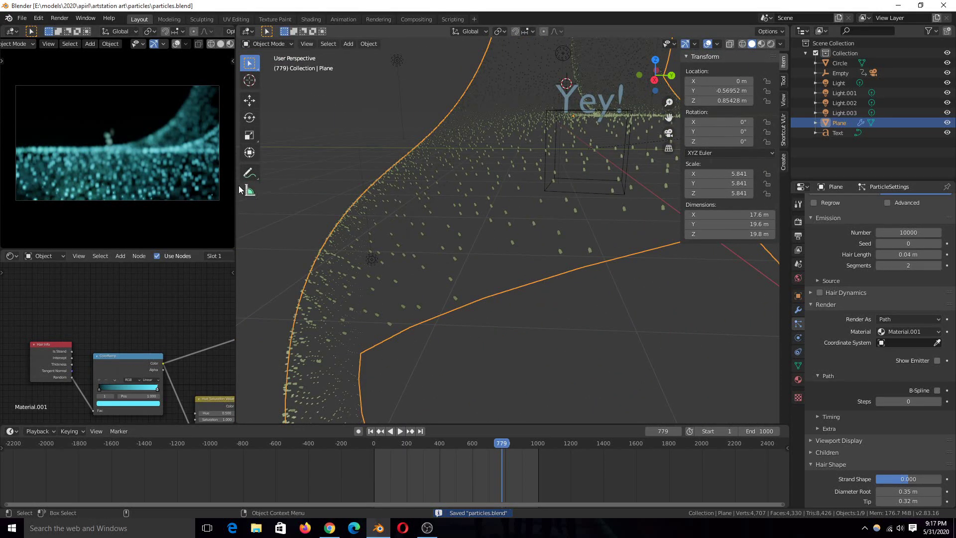
# - Select the camera, reselect the plane, and review its particle Render and Hair Shape settings
pyautogui.scroll(-5, 454, 165)
pyautogui.moveTo(476, 231); pyautogui.dragTo(665, 211, button='middle')
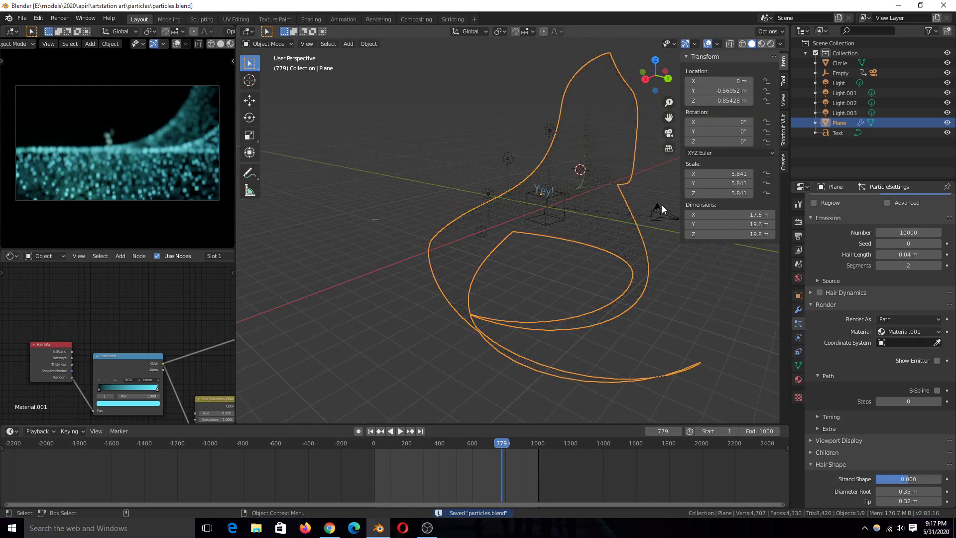
pyautogui.click(663, 208)
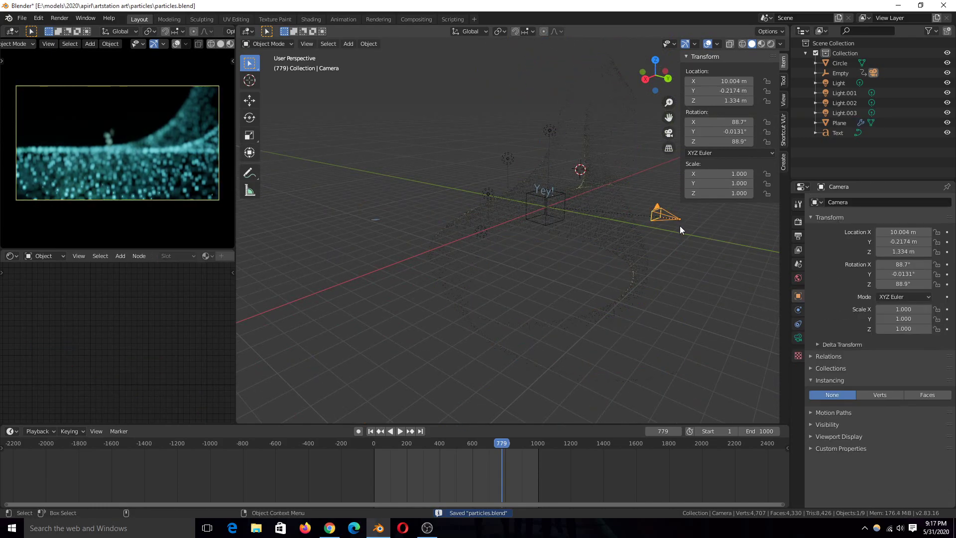
pyautogui.click(634, 253)
pyautogui.scroll(-4, 871, 395)
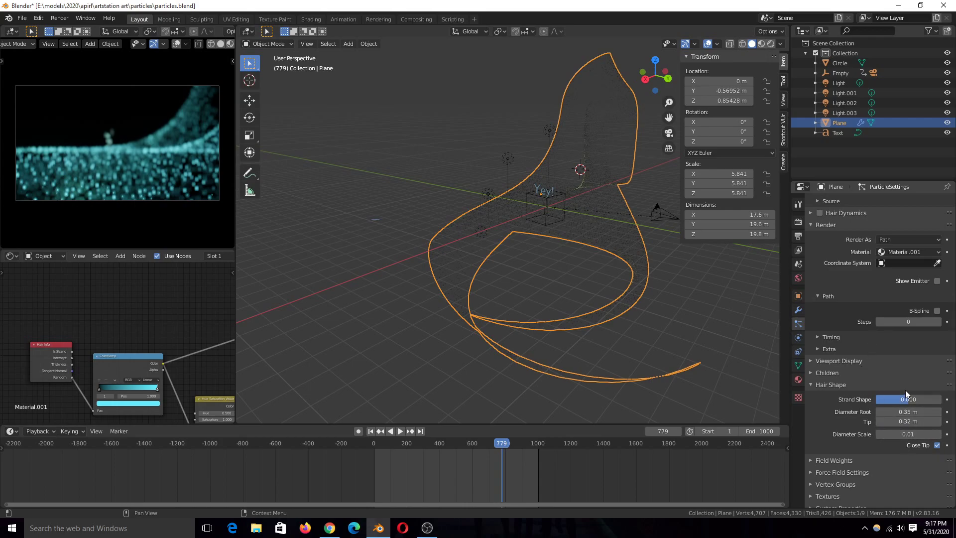
# - Save the file and play the animation through the camera view to preview the particle strips
pyautogui.scroll(10, 459, 344)
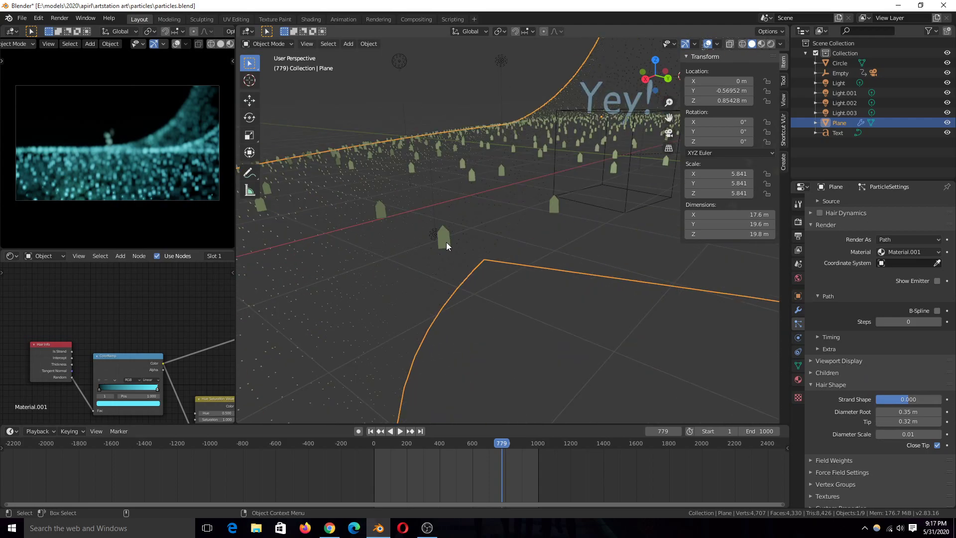
pyautogui.scroll(-8, 468, 266)
pyautogui.hotkey('ctrl', 's')
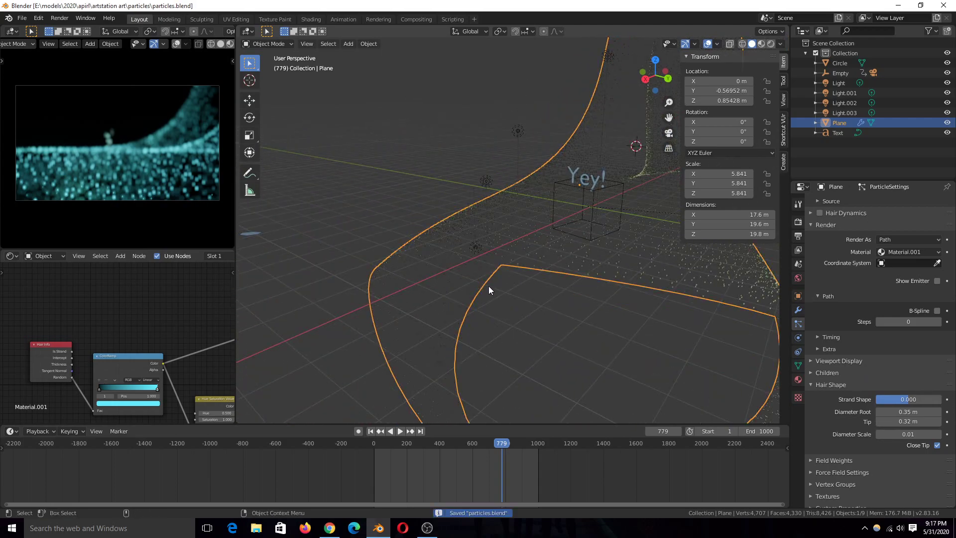
pyautogui.press('KP_0')
pyautogui.press('space')
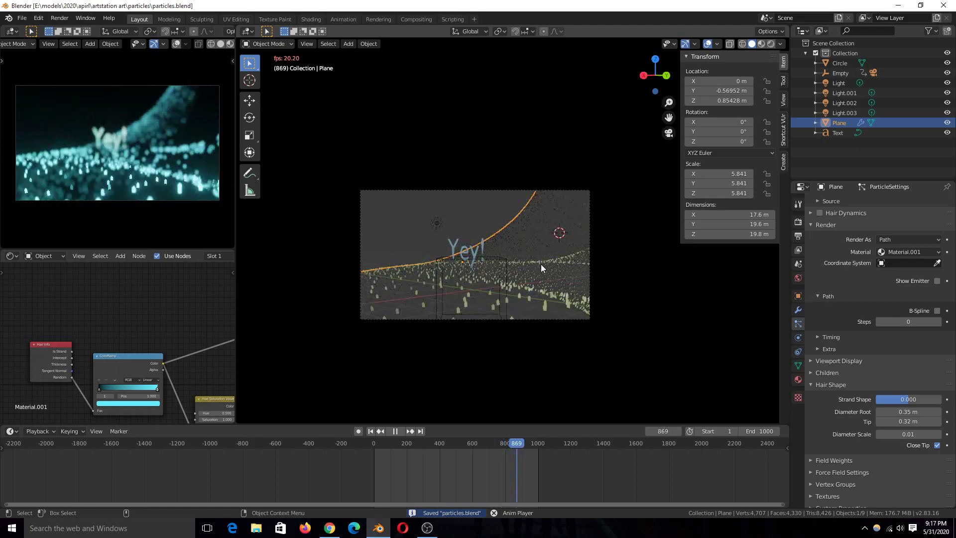
pyautogui.press('space')
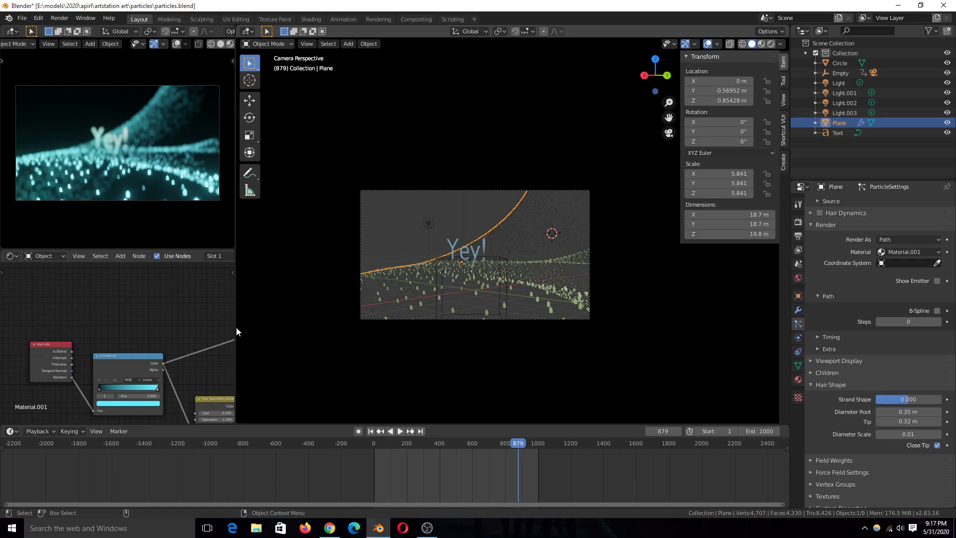
# - Review the particle material's node setup, from the Hair Info and ColorRamp nodes to the Mix Shader and Material Output
pyautogui.moveTo(204, 330); pyautogui.dragTo(109, 399, button='middle')
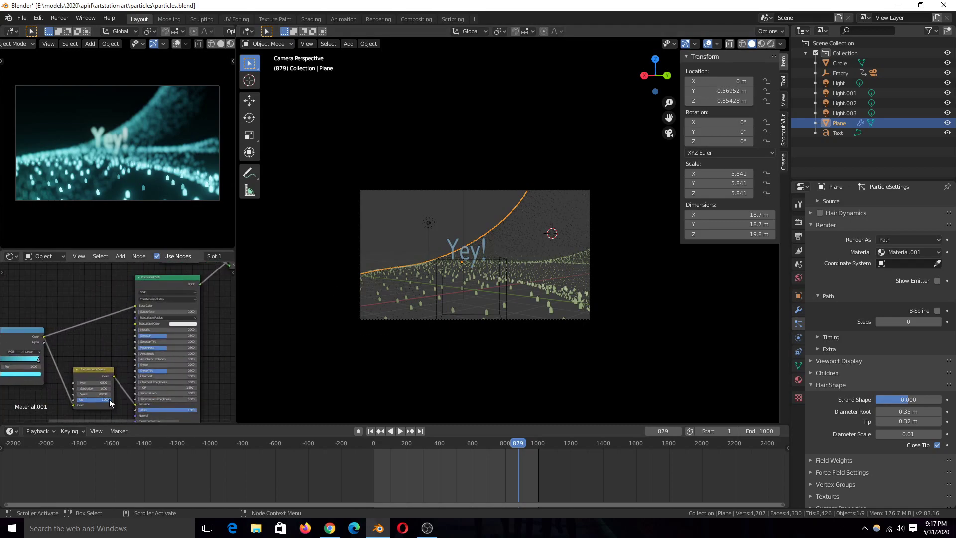
pyautogui.moveTo(158, 297); pyautogui.dragTo(76, 339, button='middle')
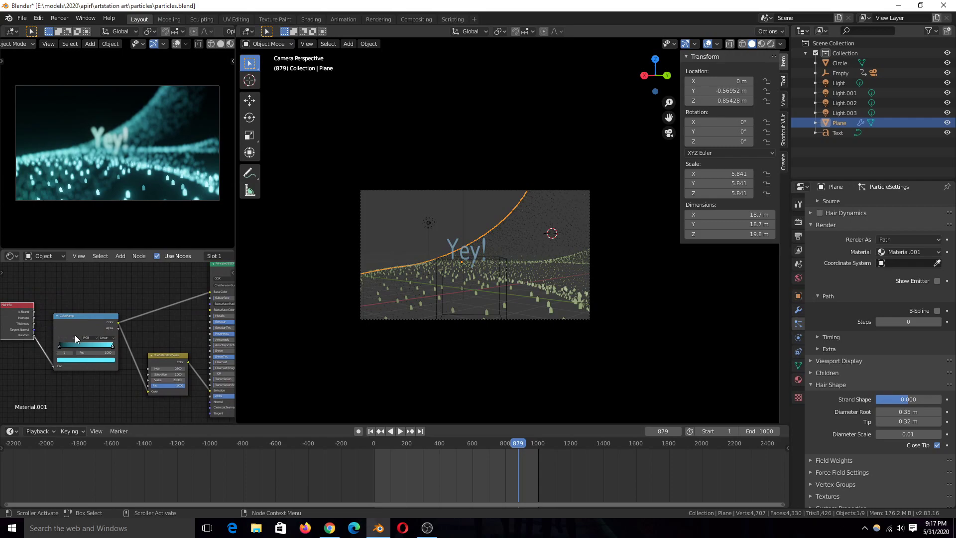
pyautogui.moveTo(76, 339)
pyautogui.mouseDown(button='middle')
pyautogui.moveTo(86, 345)
pyautogui.moveTo(69, 348)
pyautogui.moveTo(88, 348)
pyautogui.mouseUp(button='middle')
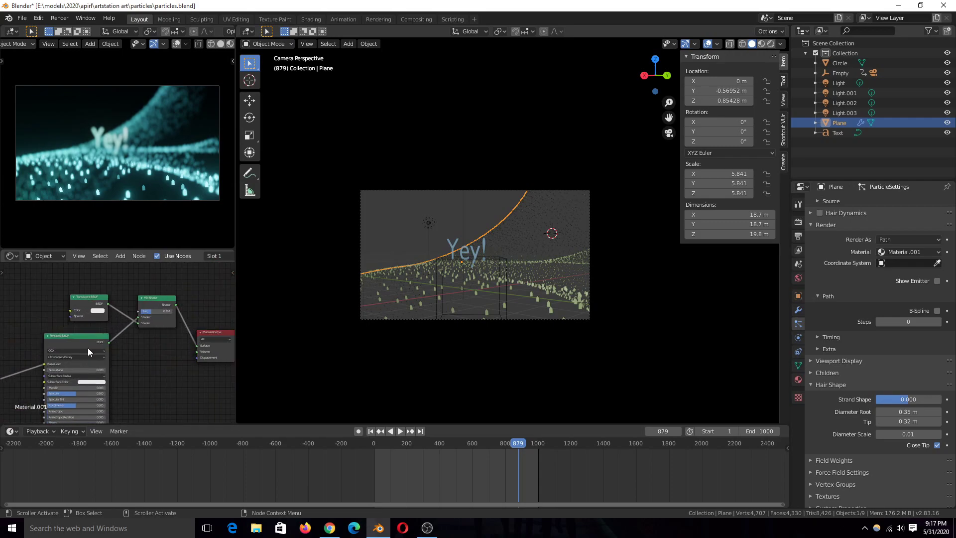
pyautogui.scroll(2, 89, 323)
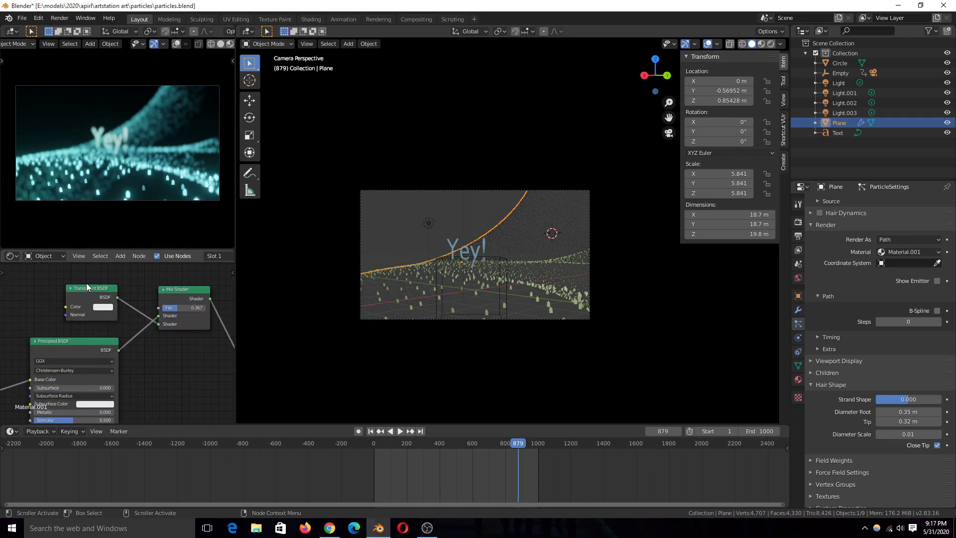
# - Move Light.001 by about -2.84 m in X, 2.98 m in Y and 1.43 m in Z
pyautogui.scroll(-3, 528, 269)
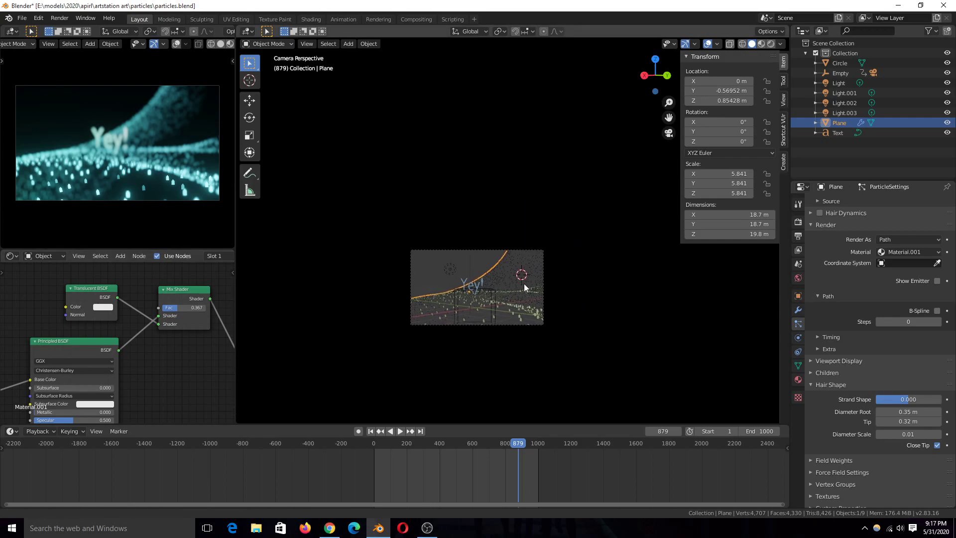
pyautogui.click(452, 272)
pyautogui.press('g')
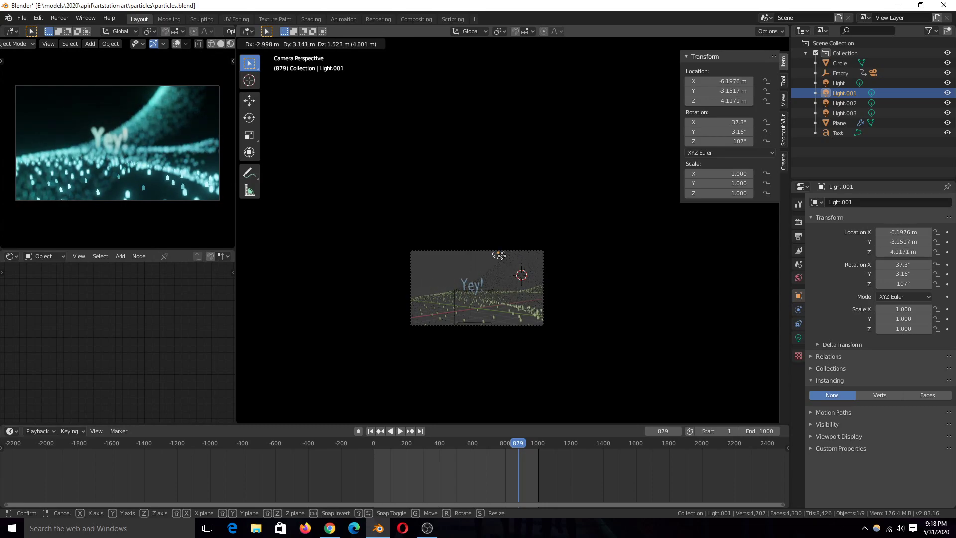
pyautogui.click(498, 256)
# - Duplicate the moved light and place the copy at about X -5.14 m, Y -1.56 m, Z 1.66 m
pyautogui.hotkey('shift', 'd')
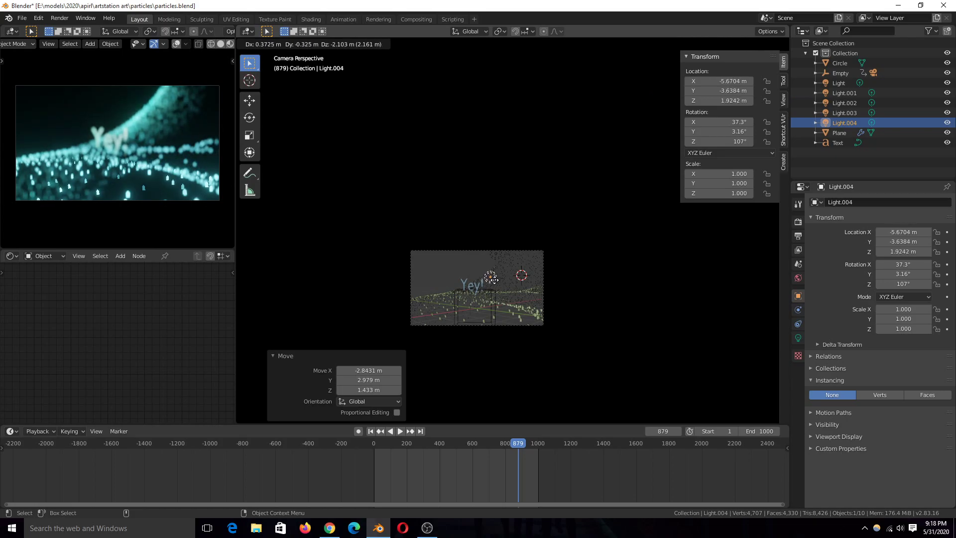
pyautogui.click(488, 279)
pyautogui.moveTo(489, 279)
pyautogui.mouseDown(button='middle')
pyautogui.moveTo(548, 298)
pyautogui.moveTo(487, 288)
pyautogui.mouseUp(button='middle')
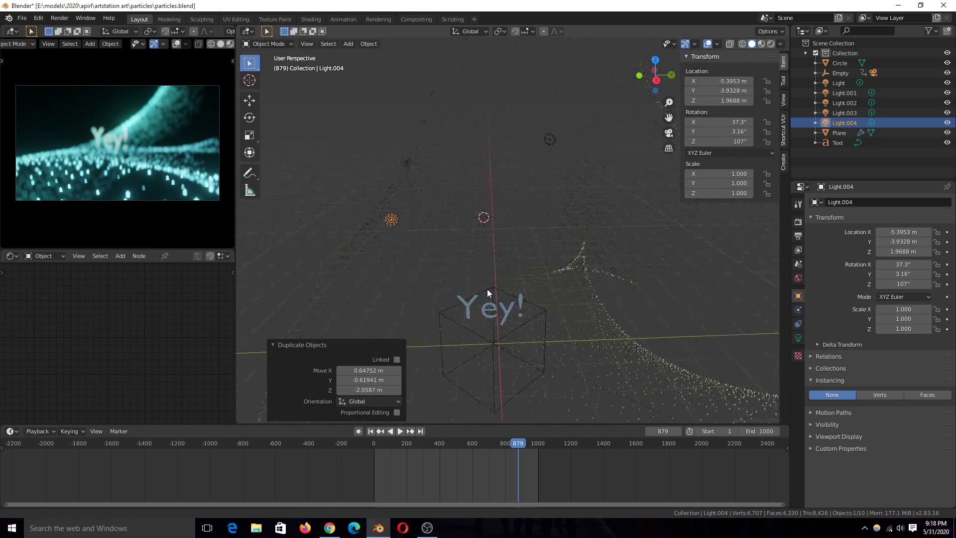
pyautogui.press('g')
pyautogui.click(523, 277)
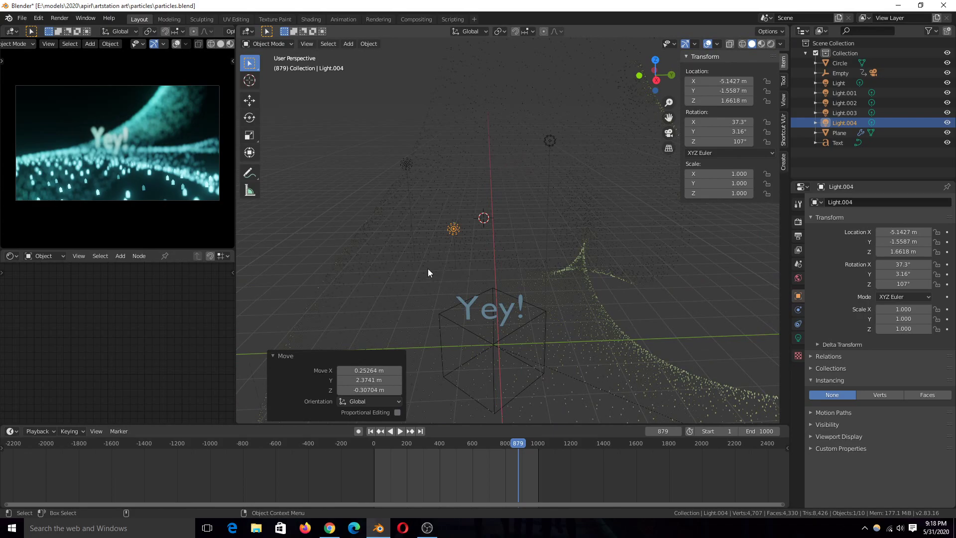
# - Set the duplicated light's custom distance to 100 m and its color to orange-red
pyautogui.moveTo(428, 269); pyautogui.dragTo(696, 379, button='middle')
pyautogui.click(798, 338)
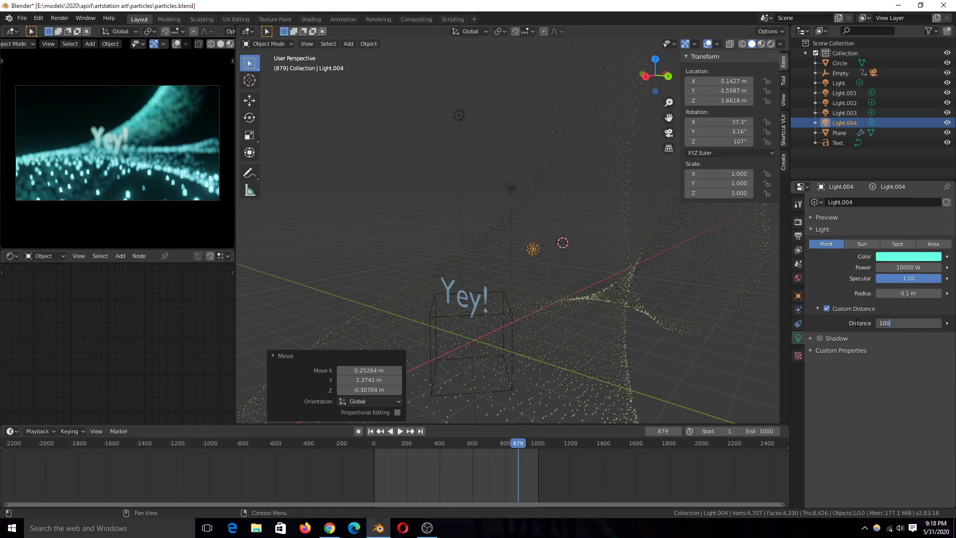
pyautogui.press('Return')
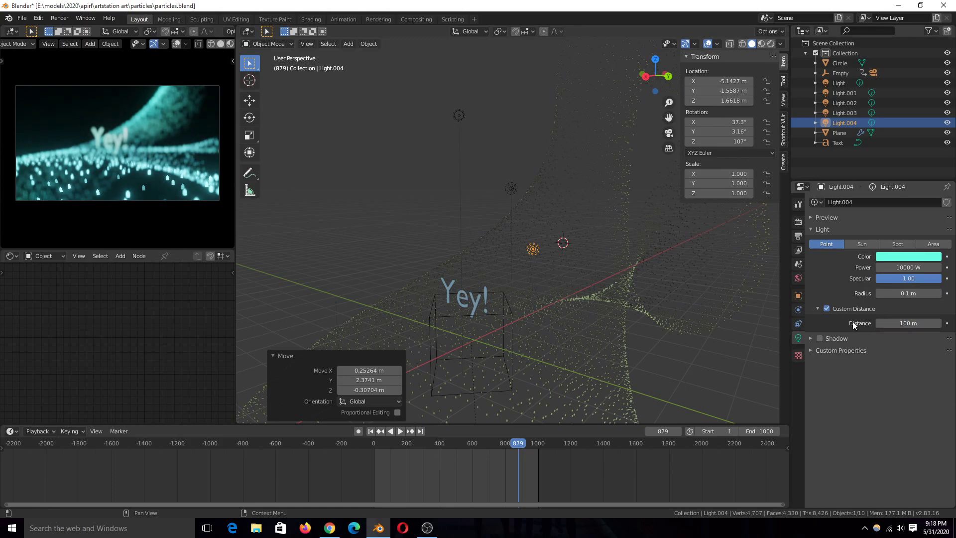
pyautogui.click(892, 256)
pyautogui.moveTo(892, 190)
pyautogui.mouseDown()
pyautogui.moveTo(869, 190)
pyautogui.moveTo(881, 193)
pyautogui.mouseUp()
# - Duplicate the orange-red light and place the copy near the camera at about X 7.12 m, Y 2.2 m, Z 0.99 m
pyautogui.scroll(-4, 496, 291)
pyautogui.moveTo(498, 291); pyautogui.dragTo(467, 297, button='middle')
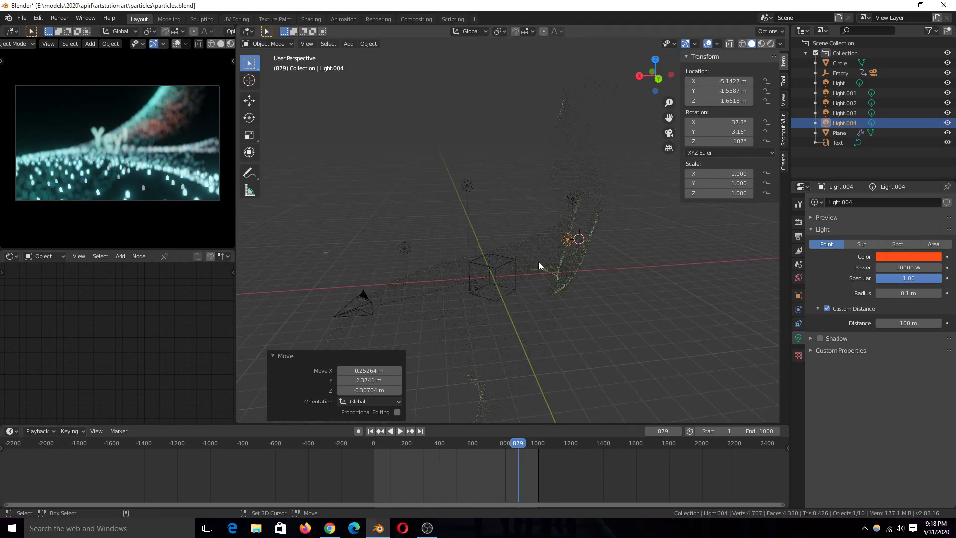
pyautogui.hotkey('shift', 'd')
pyautogui.click(388, 294)
pyautogui.moveTo(388, 294); pyautogui.dragTo(456, 321, button='middle')
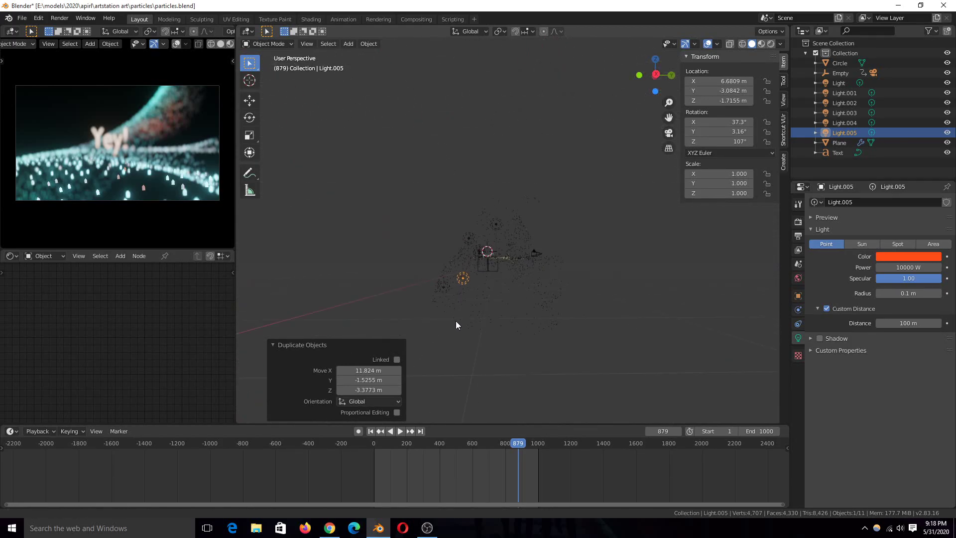
pyautogui.press('g')
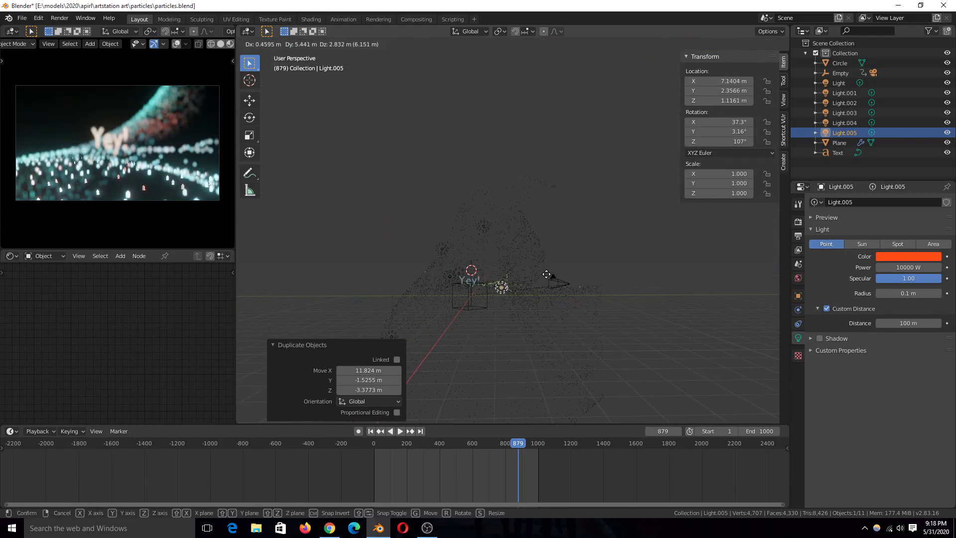
pyautogui.click(546, 274)
# - Change the new light's color to a pale cream, deselect it and save the file
pyautogui.click(886, 255)
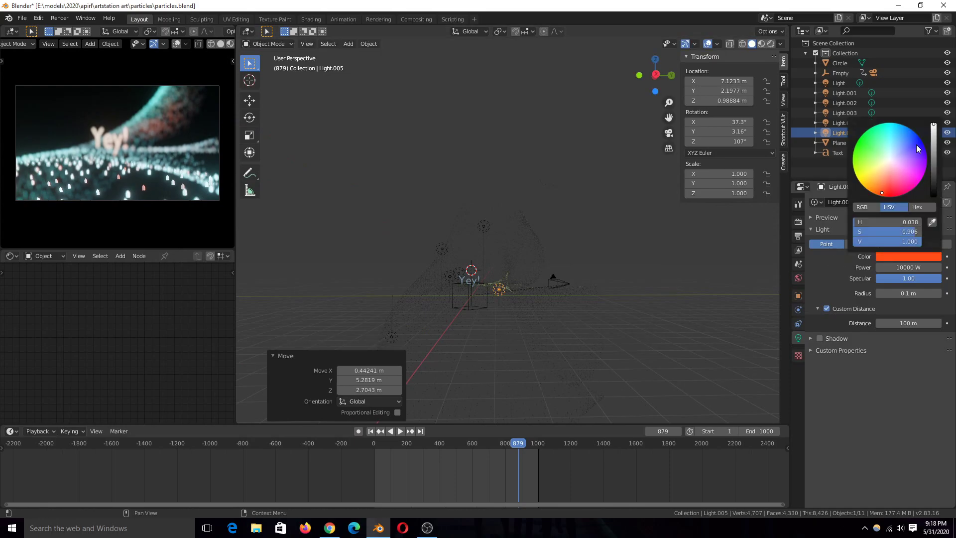
pyautogui.moveTo(916, 144)
pyautogui.mouseDown()
pyautogui.moveTo(898, 148)
pyautogui.moveTo(889, 172)
pyautogui.moveTo(885, 163)
pyautogui.mouseUp()
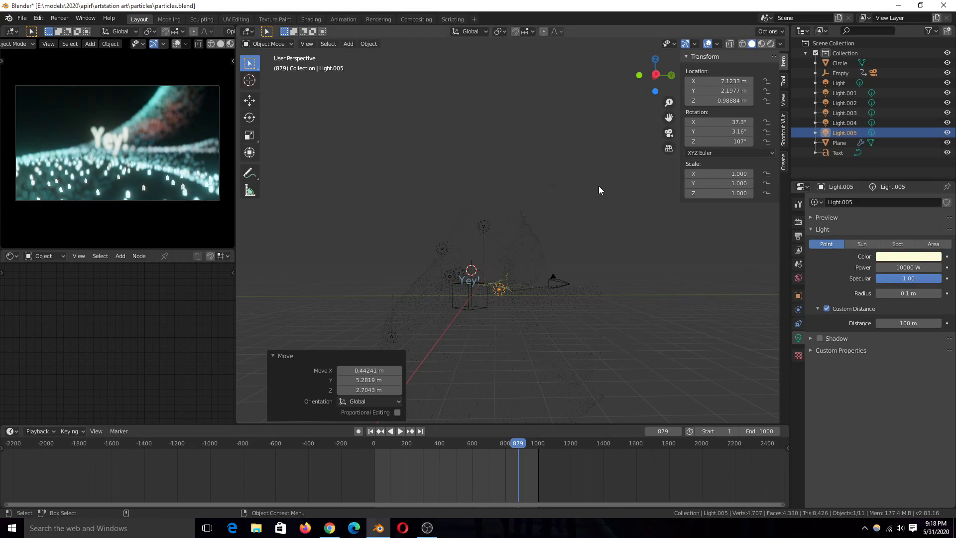
pyautogui.scroll(3, 599, 187)
pyautogui.click(533, 302)
pyautogui.hotkey('ctrl', 's')
# - Play the animation briefly from the start frame to check the new lighting
pyautogui.click(370, 431)
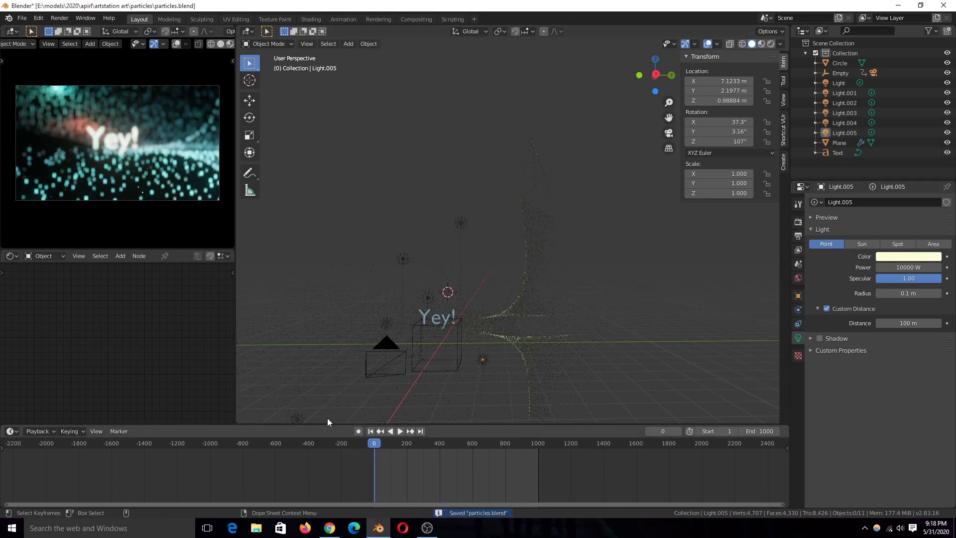
pyautogui.press('space')
pyautogui.press('space')
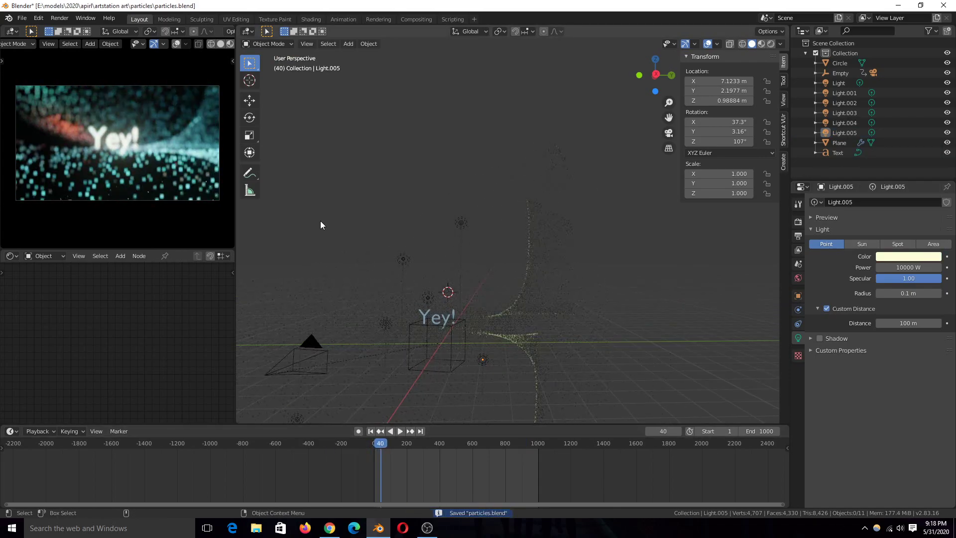
# - Review the camera's depth of field settings, then the plane's particle Render and Hair Shape settings
pyautogui.click(322, 351)
pyautogui.click(314, 341)
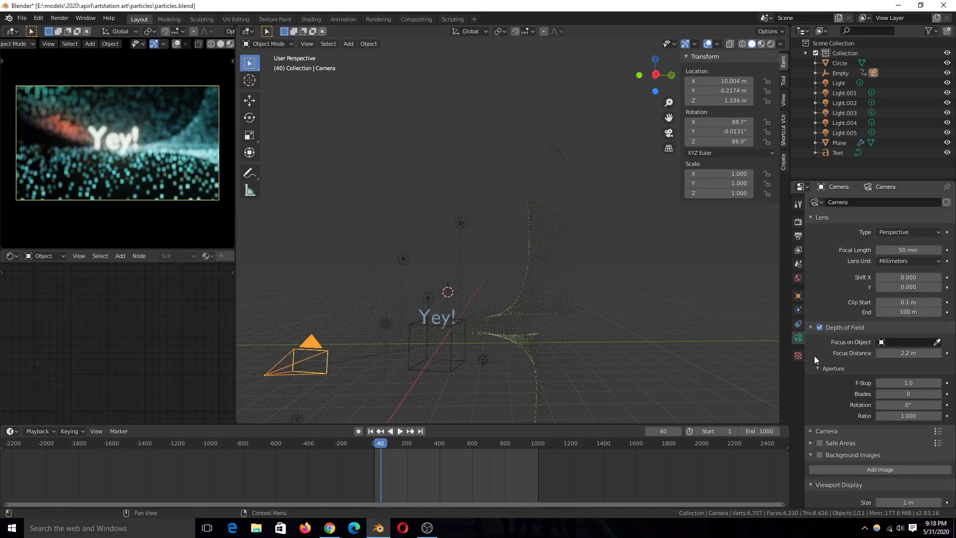
pyautogui.moveTo(561, 369); pyautogui.dragTo(709, 362, button='middle')
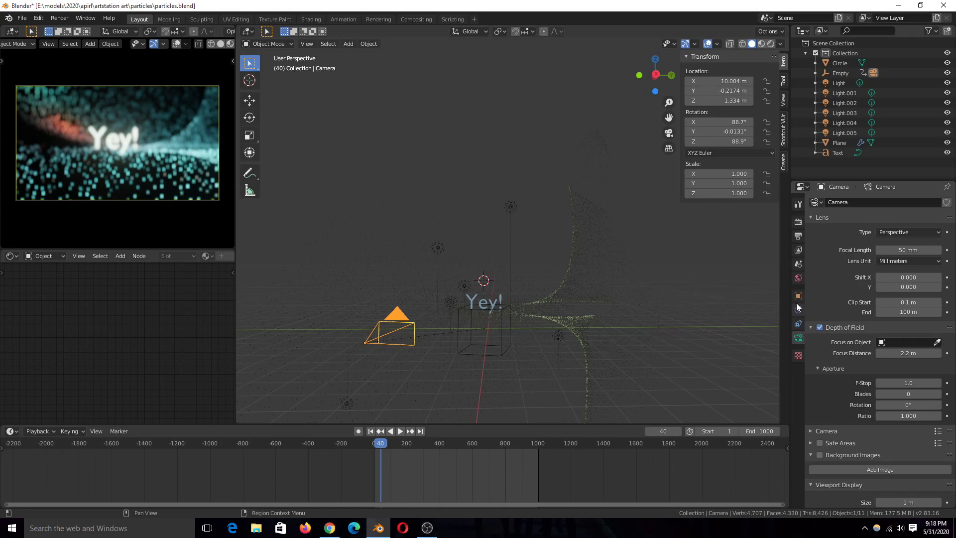
pyautogui.click(576, 320)
pyautogui.click(798, 324)
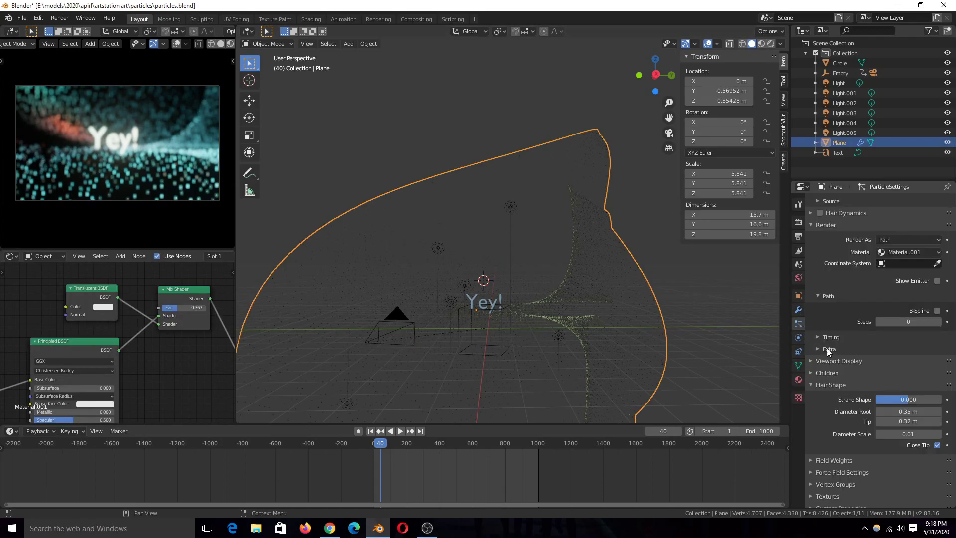
pyautogui.scroll(-1, 840, 408)
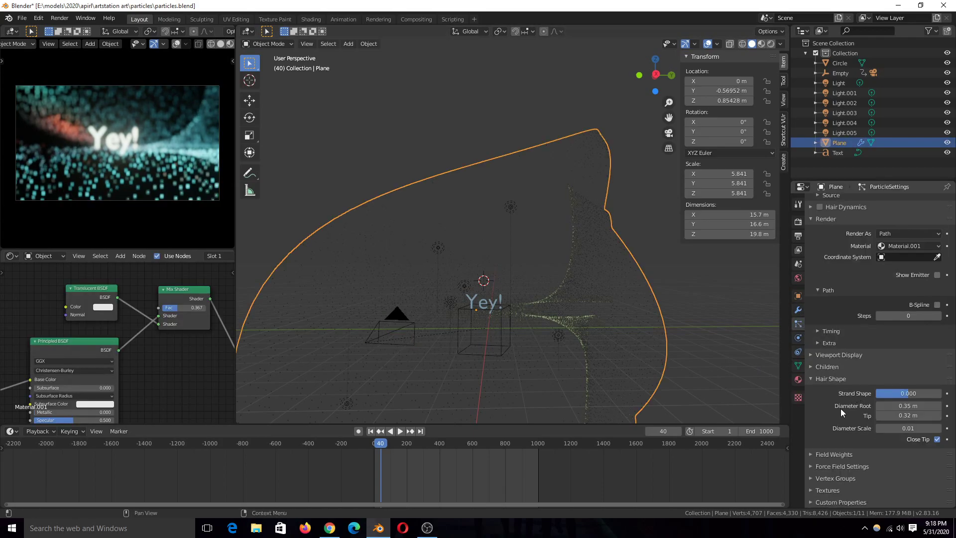
# - Set the camera's focus distance to 2.6 m, then make its depth of field focus on the Text object
pyautogui.click(408, 321)
pyautogui.click(798, 338)
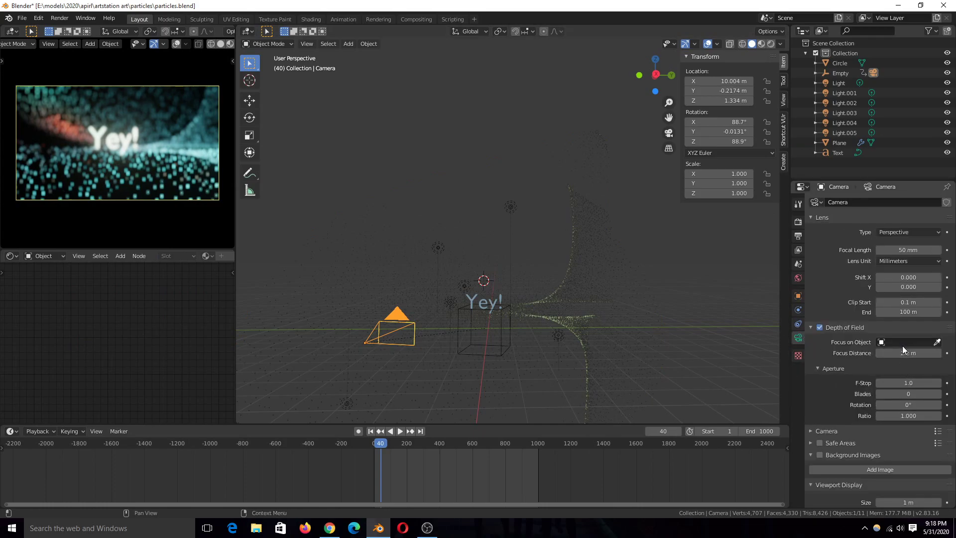
pyautogui.moveTo(907, 353)
pyautogui.mouseDown()
pyautogui.moveTo(879, 353)
pyautogui.moveTo(943, 354)
pyautogui.moveTo(926, 354)
pyautogui.mouseUp()
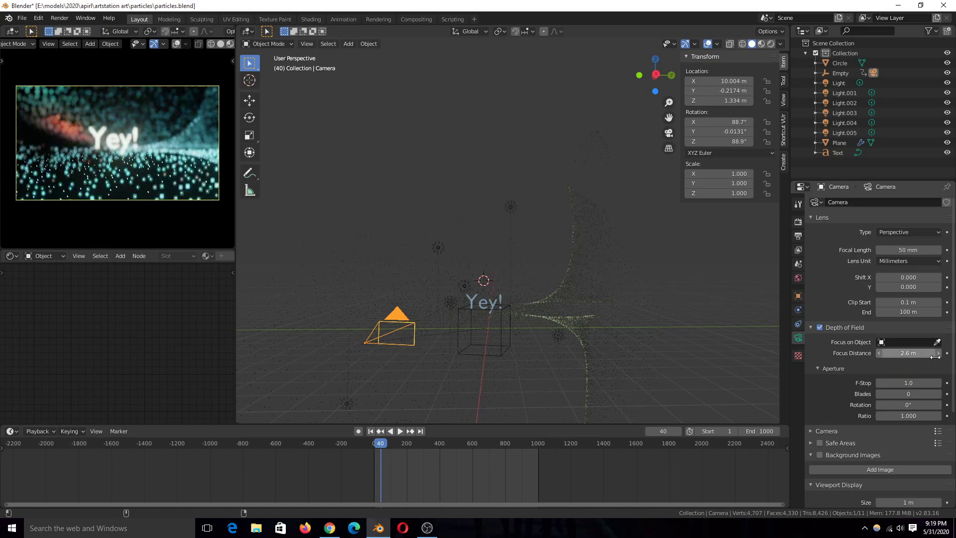
pyautogui.click(913, 341)
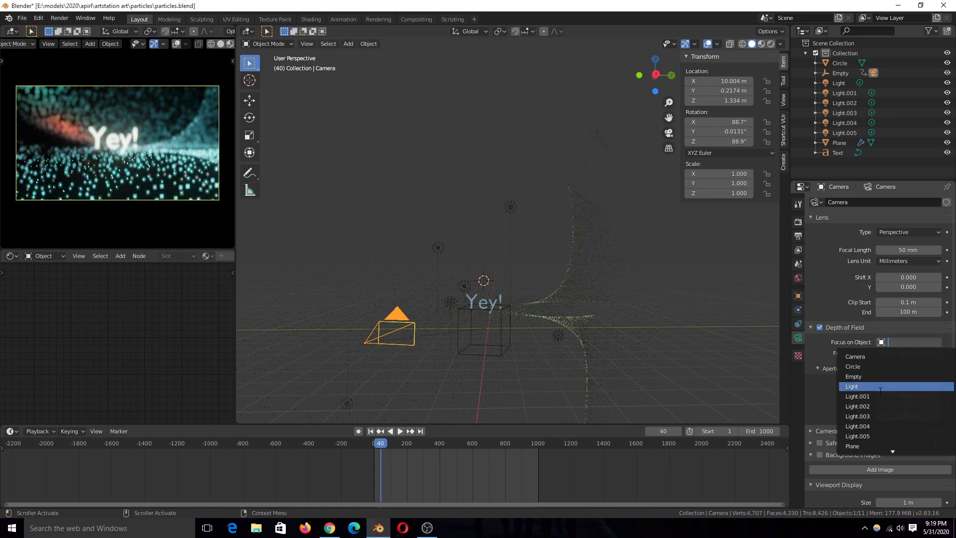
pyautogui.write('t')
pyautogui.click(862, 425)
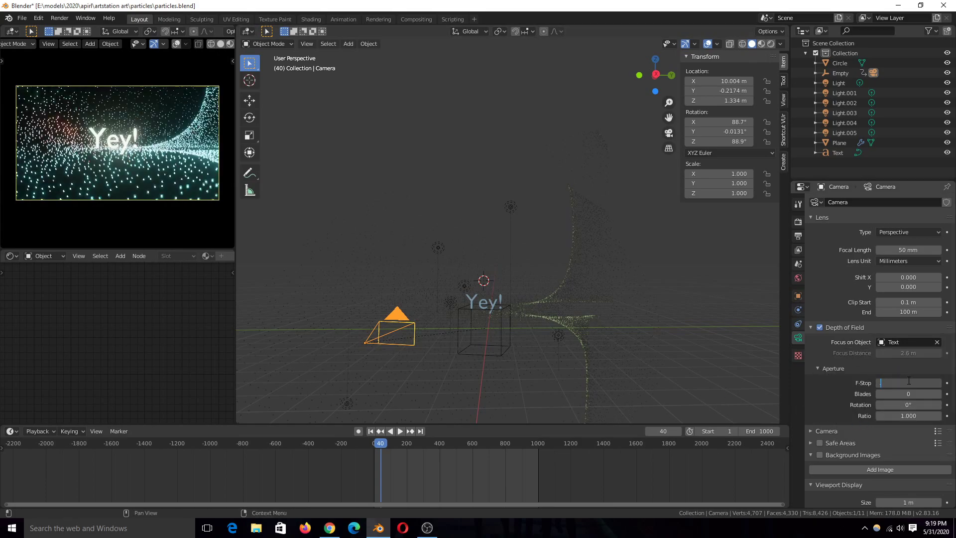
# - Set the camera's F-Stop to 0.01 and play the animation to preview the blur
pyautogui.press('Return')
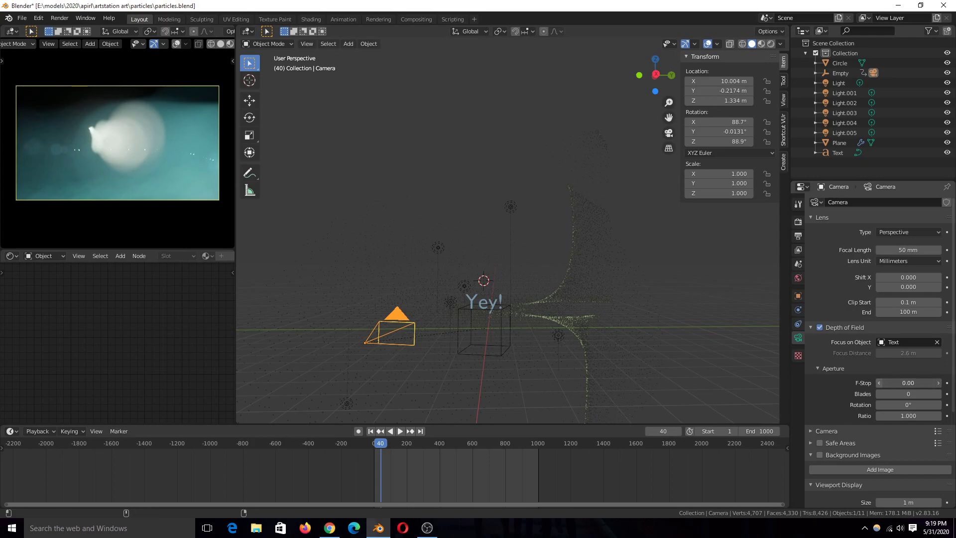
pyautogui.moveTo(908, 383); pyautogui.dragTo(921, 382)
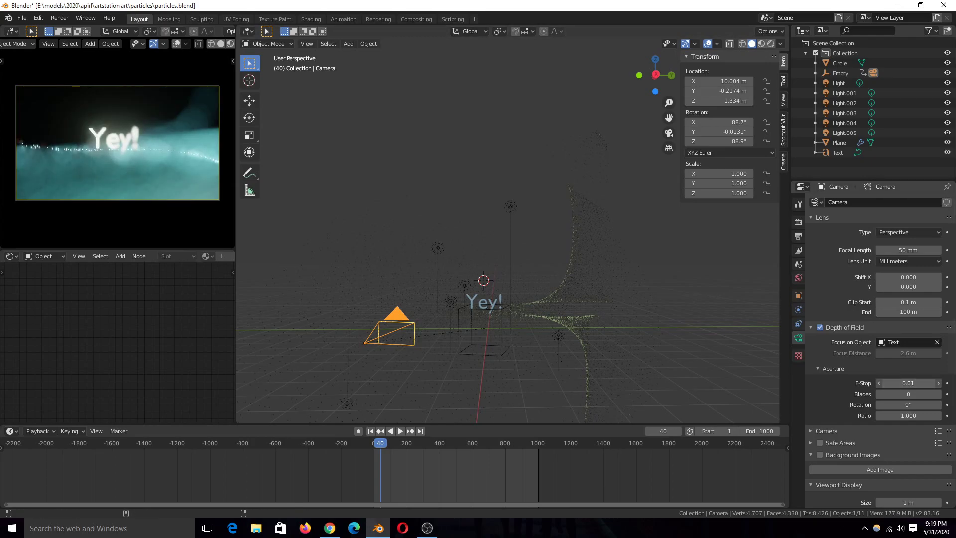
pyautogui.press('space')
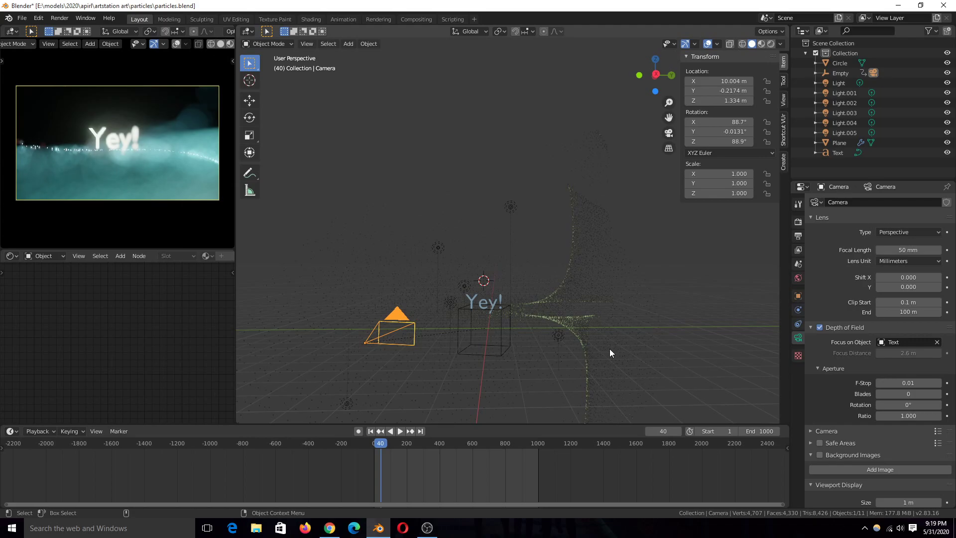
pyautogui.click(609, 349)
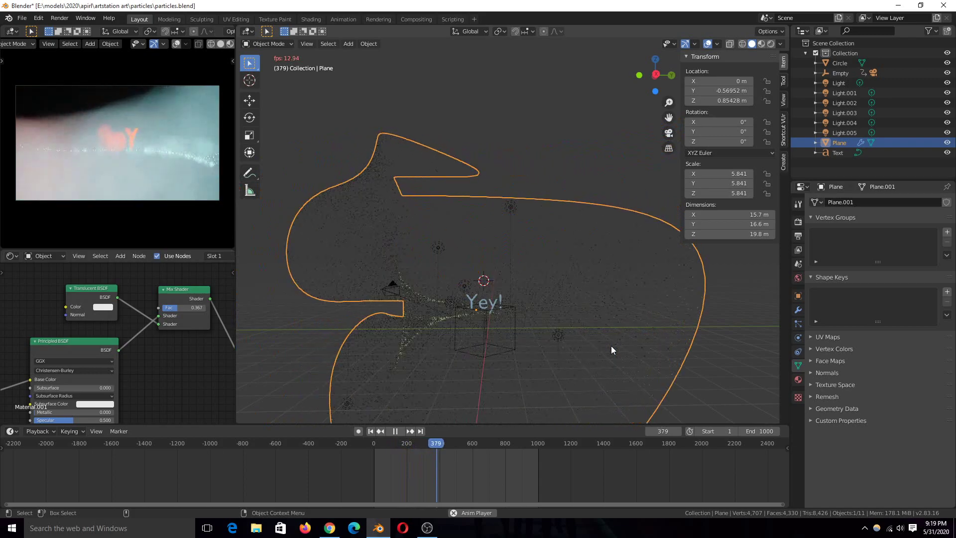
pyautogui.press('space')
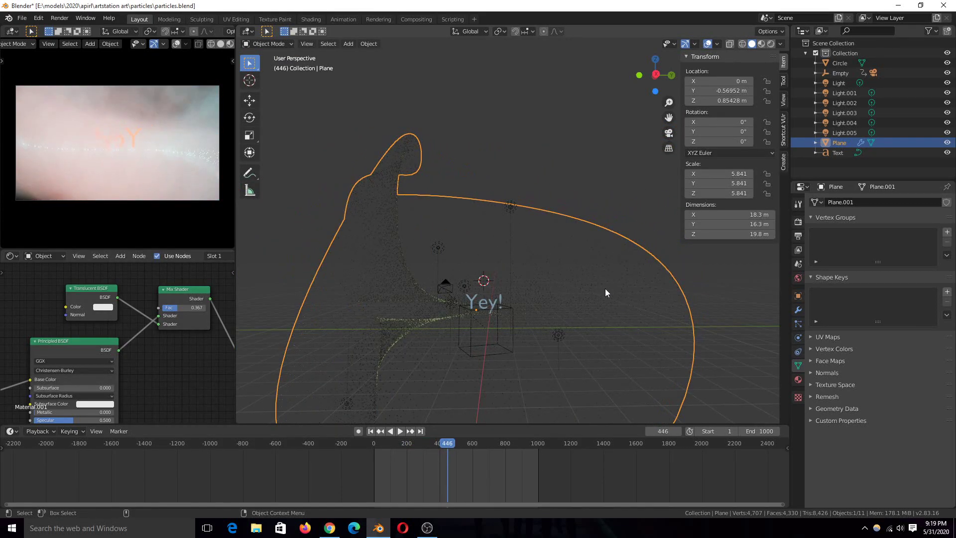
# - Reselect the camera near the Yey! text to bring up its depth of field settings
pyautogui.scroll(3, 509, 291)
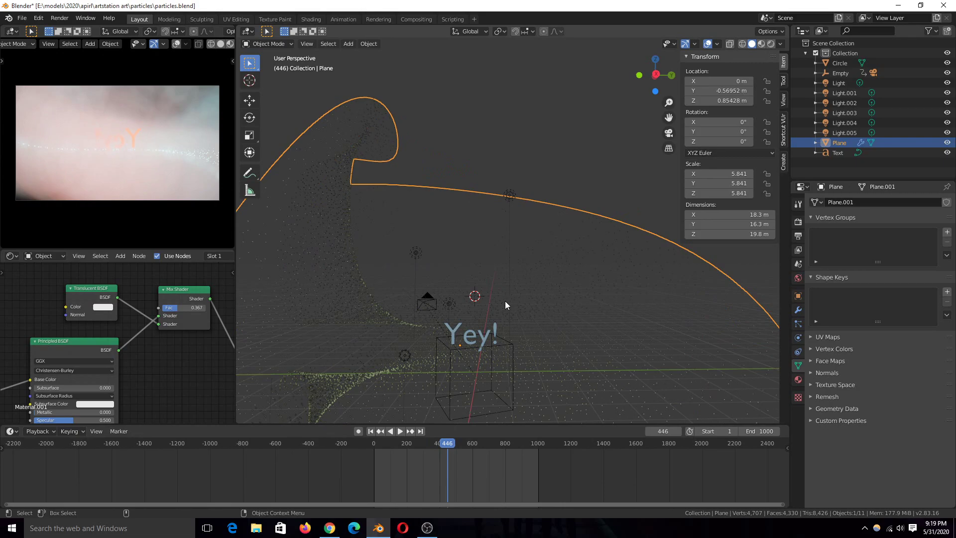
pyautogui.moveTo(505, 300); pyautogui.dragTo(628, 251, button='middle')
pyautogui.scroll(-4, 476, 314)
pyautogui.scroll(6, 613, 318)
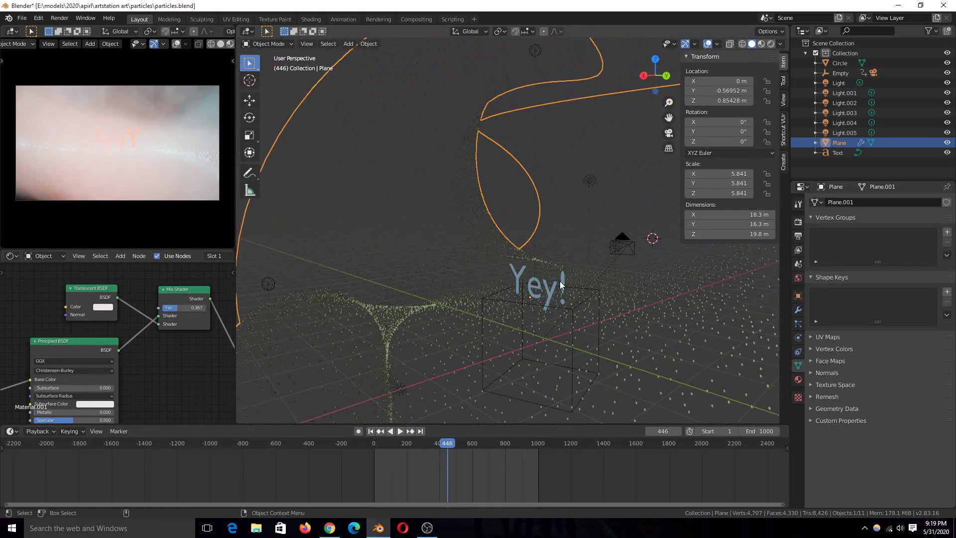
pyautogui.click(628, 250)
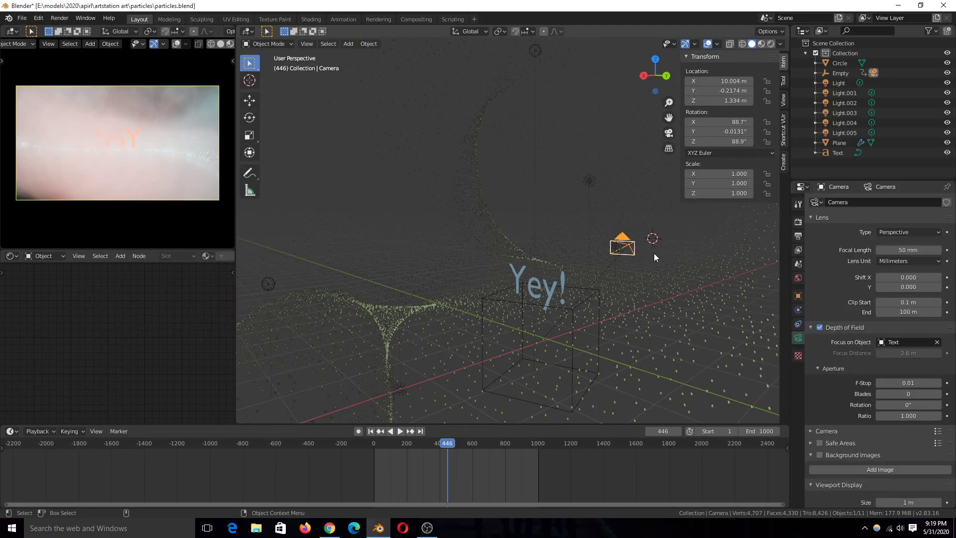